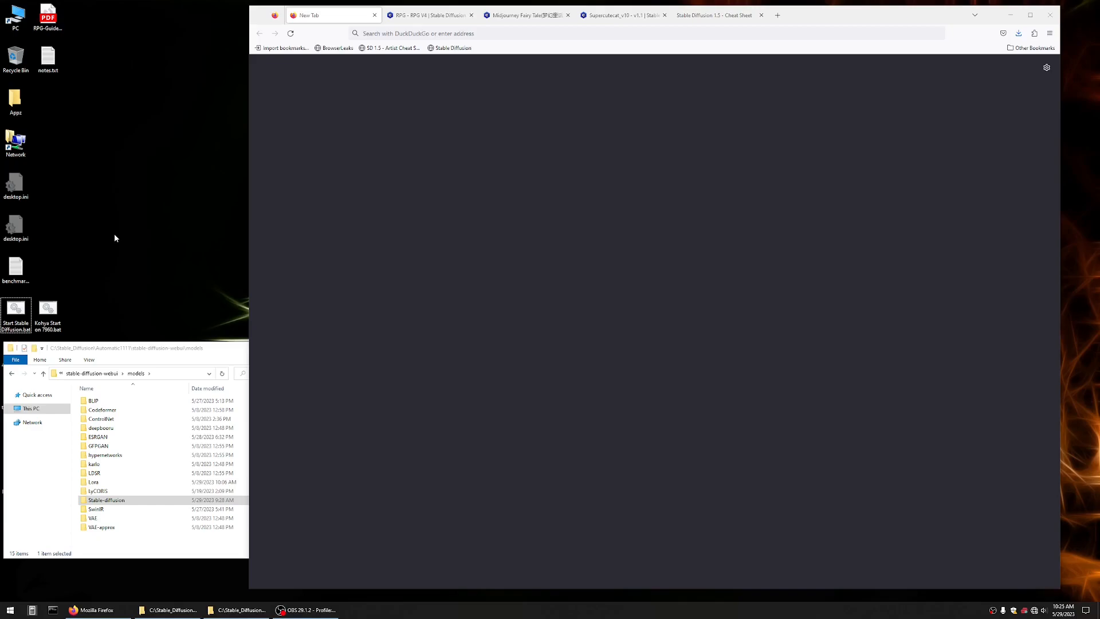
Launch Stable Diffusion from its desktop batch file and open the Stable Diffusion bookmark in the browser.
{"action": "right_click", "coordinate": [15, 309]}
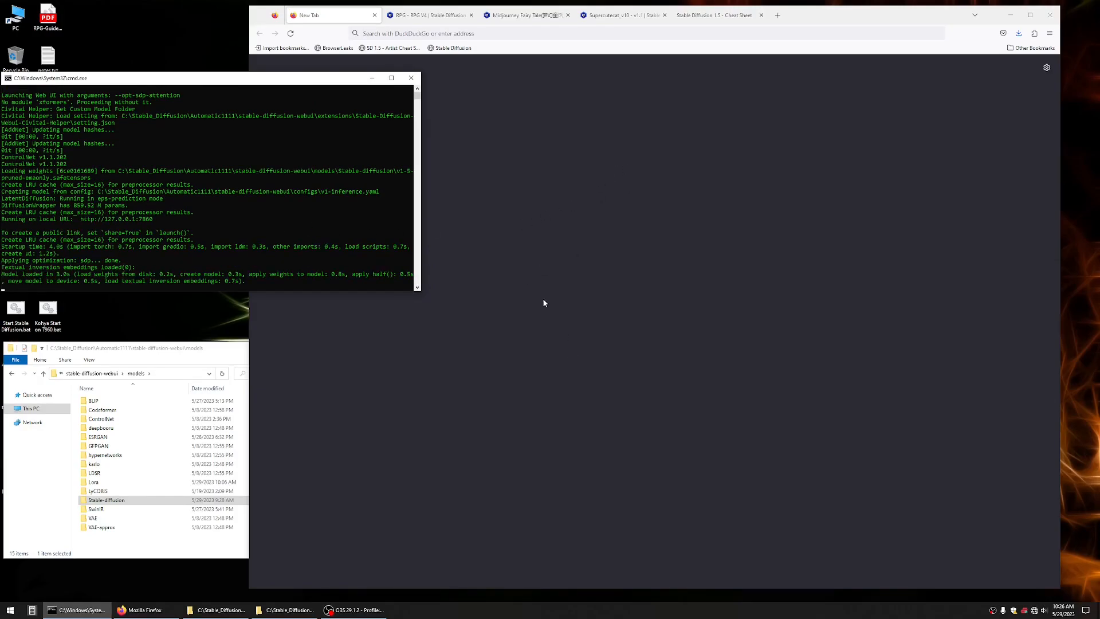
{"action": "left_click", "coordinate": [588, 258]}
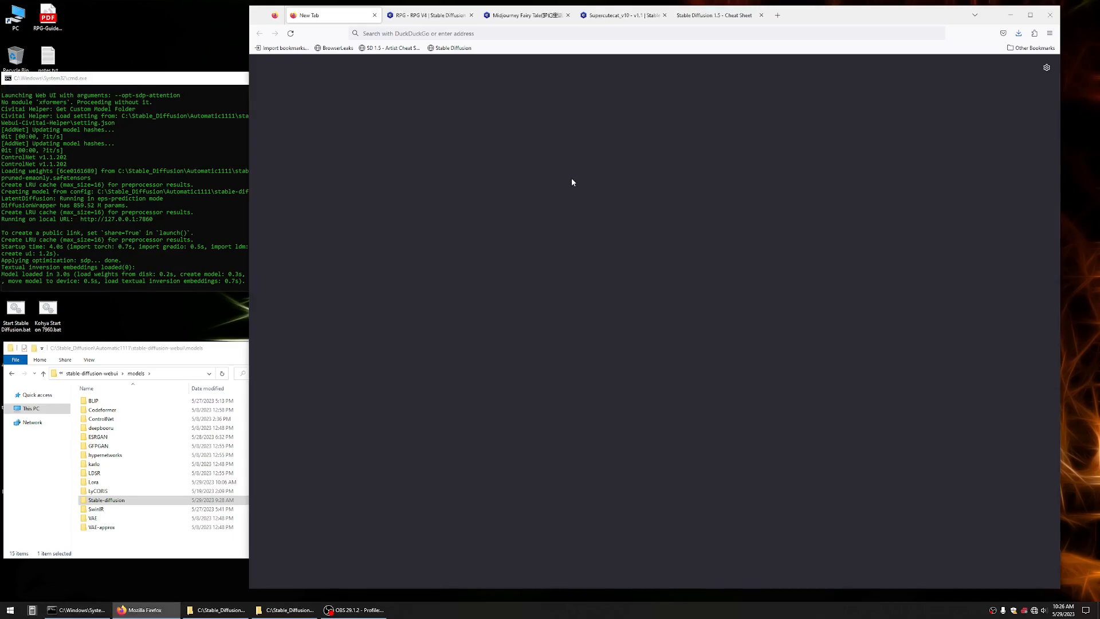
{"action": "left_click", "coordinate": [449, 47]}
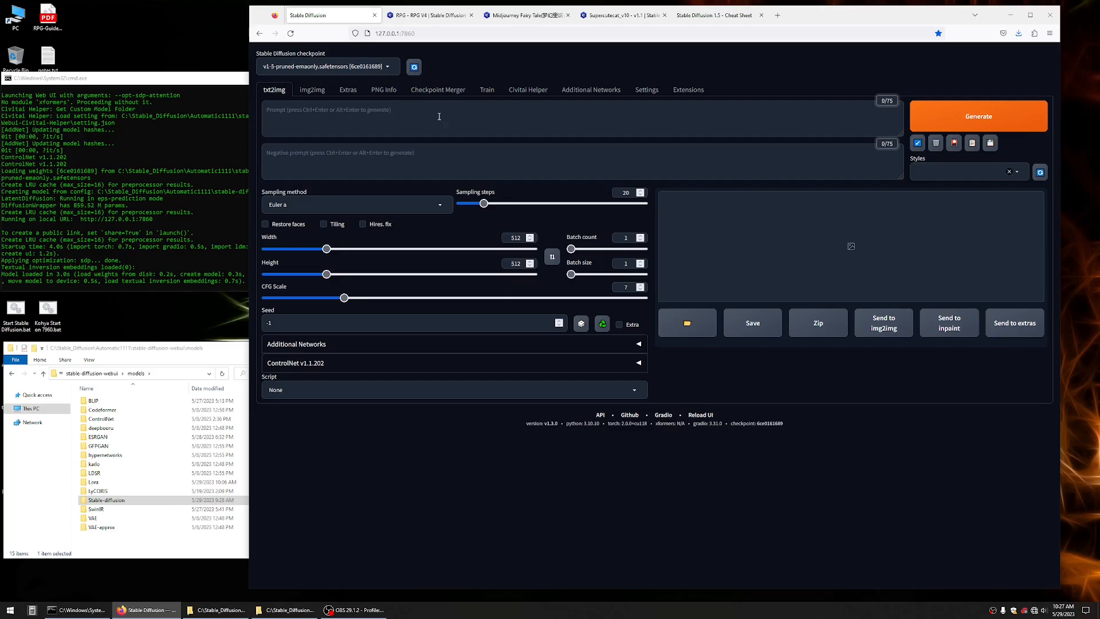
Enter the prompt "cute cat in a field" and the negative prompt "low quality, deformed, dark".
{"action": "left_click", "coordinate": [392, 118]}
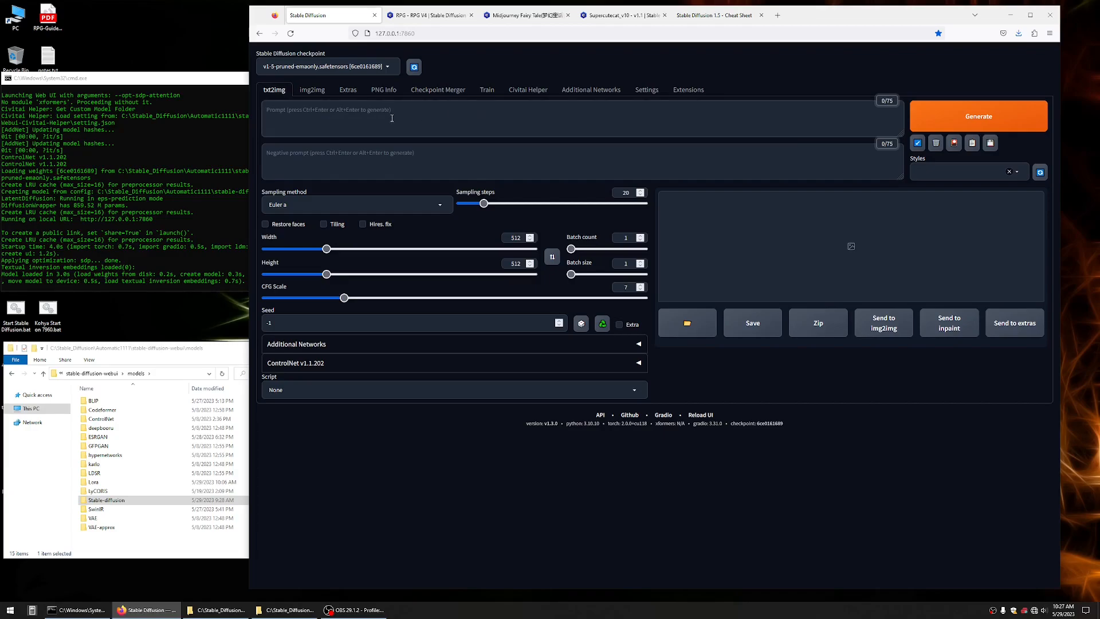
{"action": "type", "text": "cute cat in a field"}
{"action": "left_click", "coordinate": [443, 165]}
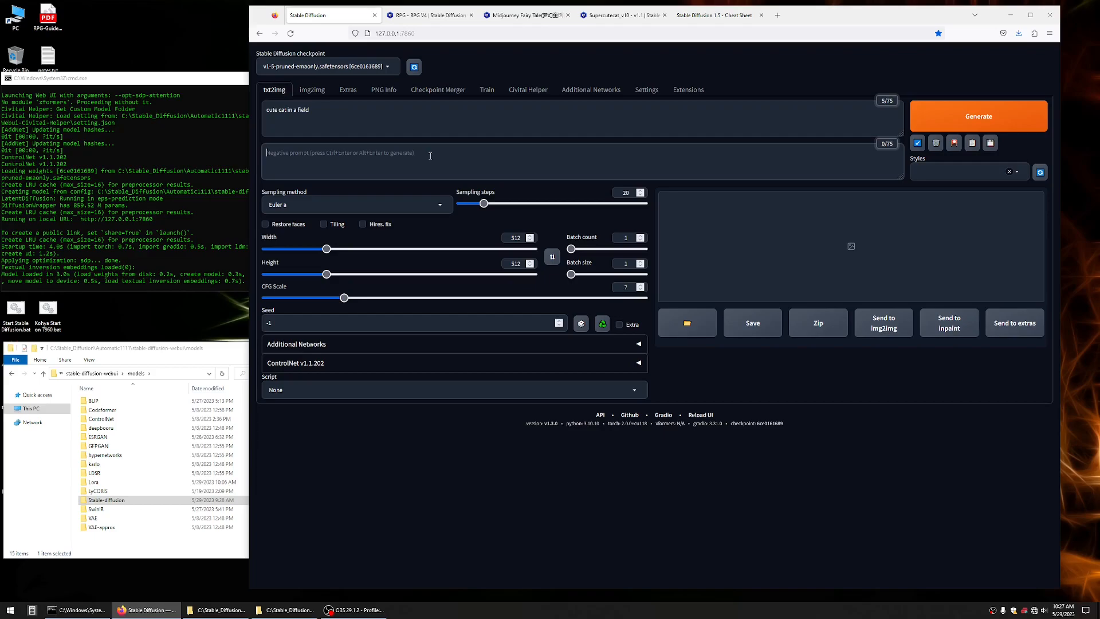
{"action": "type", "text": "low qualit"}
{"action": "type", "text": "y, deformed, dark"}
Try raising the sampling steps to 70 and set them back to 20.
{"action": "left_click_drag", "start_coordinate": [484, 203], "coordinate": [547, 206]}
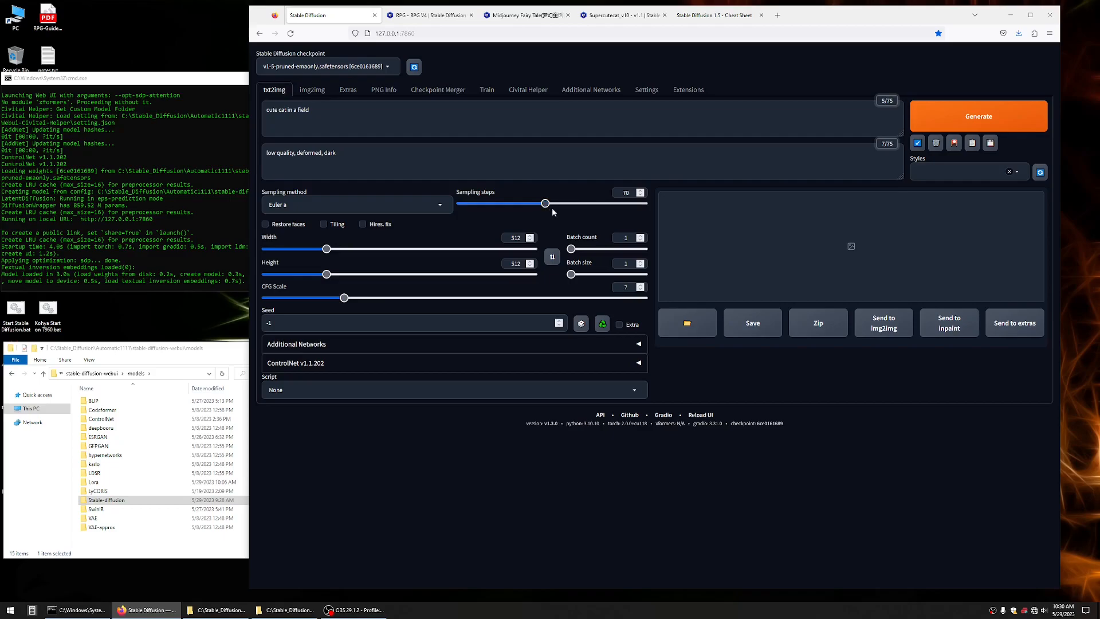
{"action": "left_click_drag", "start_coordinate": [545, 206], "coordinate": [496, 204]}
{"action": "double_click", "coordinate": [626, 192]}
{"action": "type", "text": "20"}
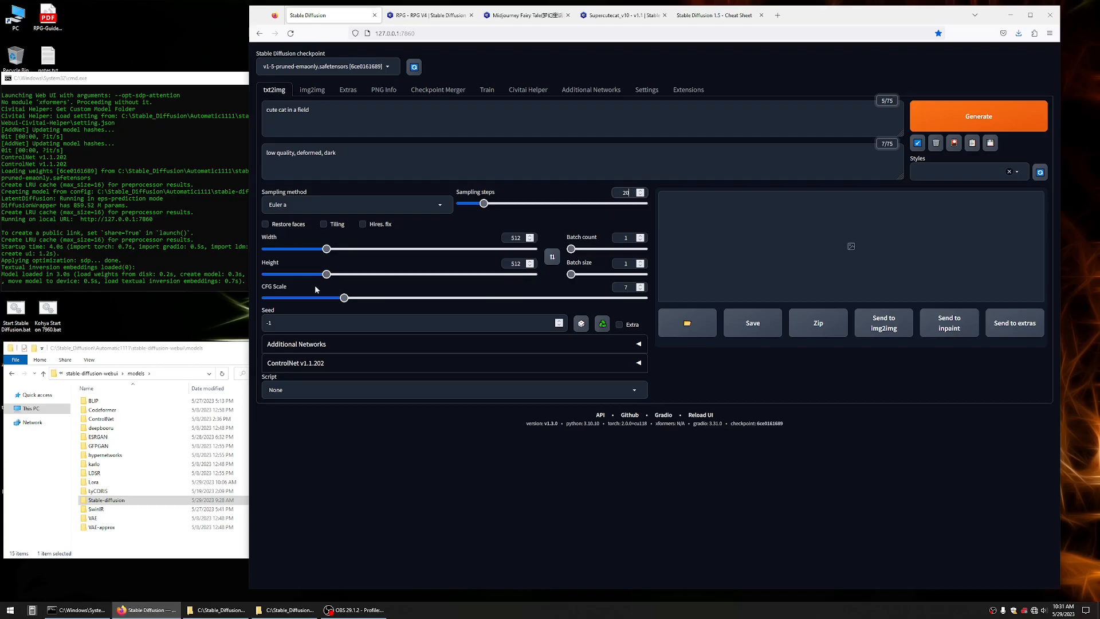
Try raising the CFG scale to its maximum of 30 and set it back to 7.
{"action": "mouse_move", "coordinate": [269, 291]}
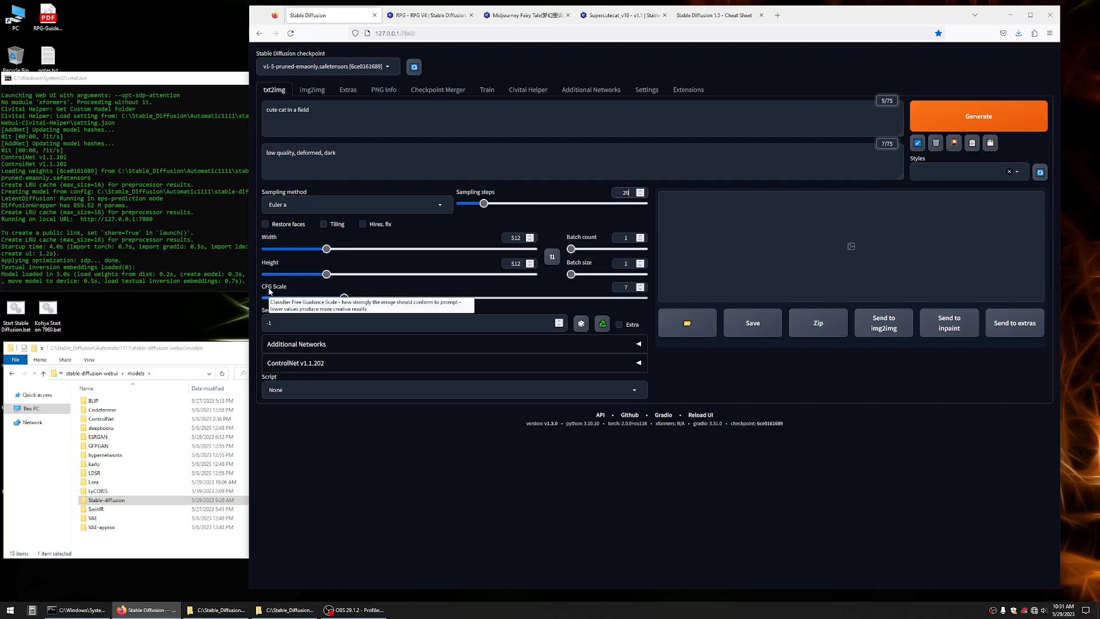
{"action": "left_click", "coordinate": [627, 287]}
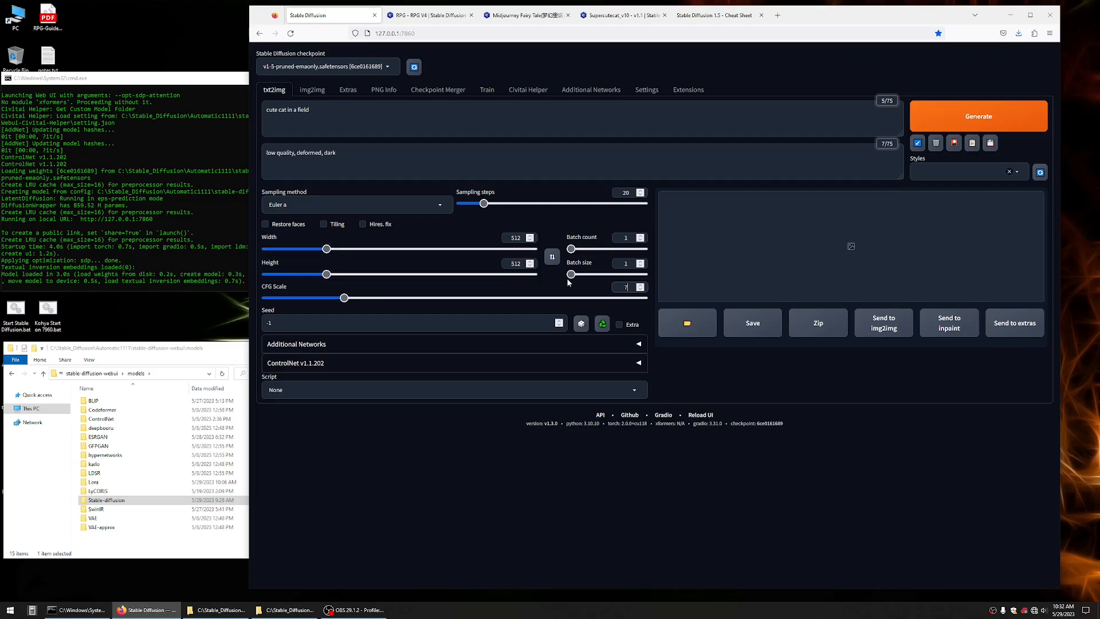
{"action": "left_click_drag", "start_coordinate": [342, 299], "coordinate": [651, 301]}
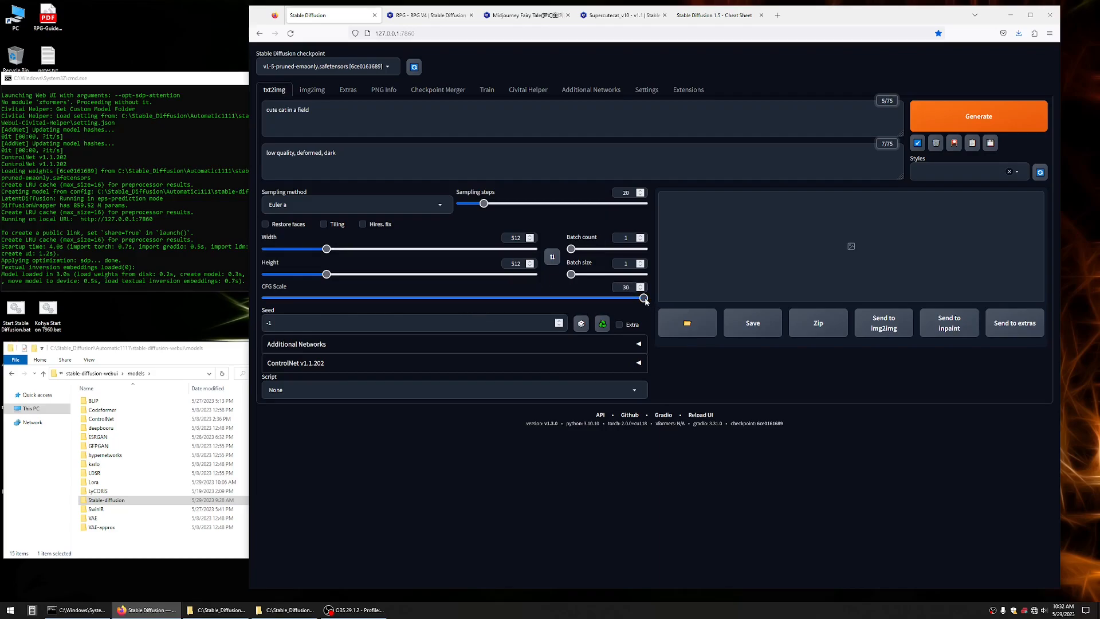
{"action": "left_click_drag", "start_coordinate": [645, 301], "coordinate": [357, 301]}
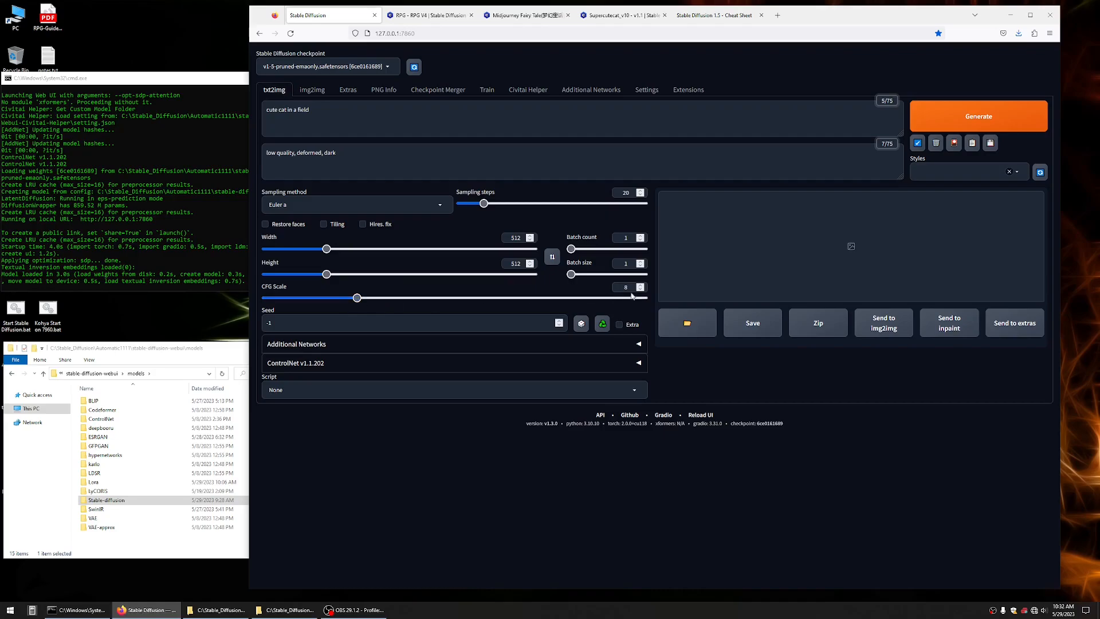
{"action": "double_click", "coordinate": [631, 289]}
{"action": "type", "text": "7"}
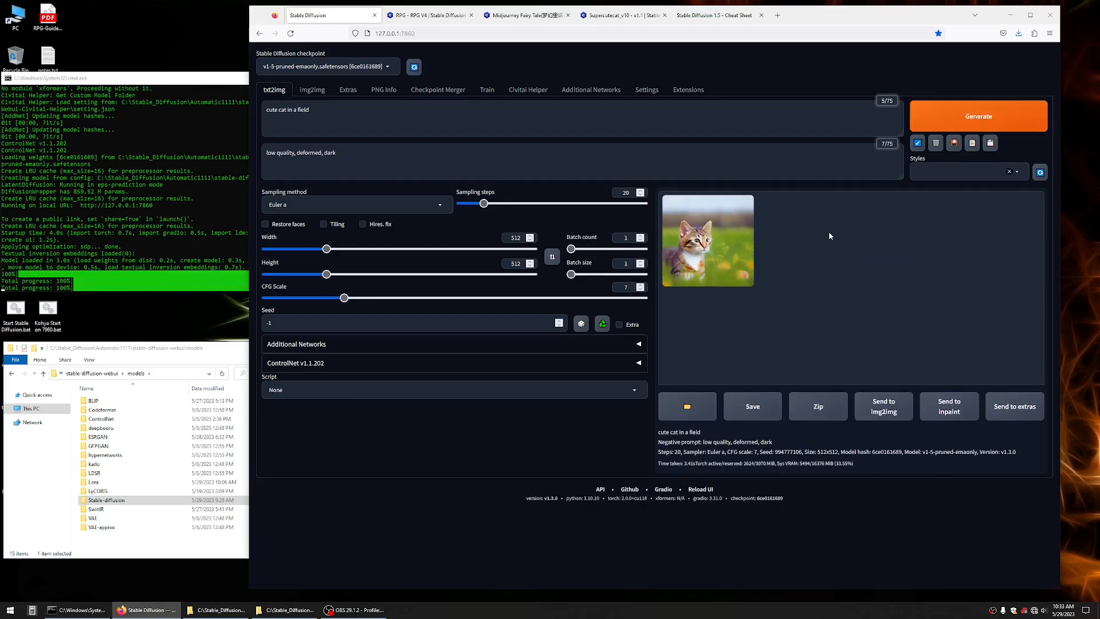
Inspect the generated cat image at full size and close the enlarged view.
{"action": "left_click", "coordinate": [703, 250]}
{"action": "left_click", "coordinate": [805, 264]}
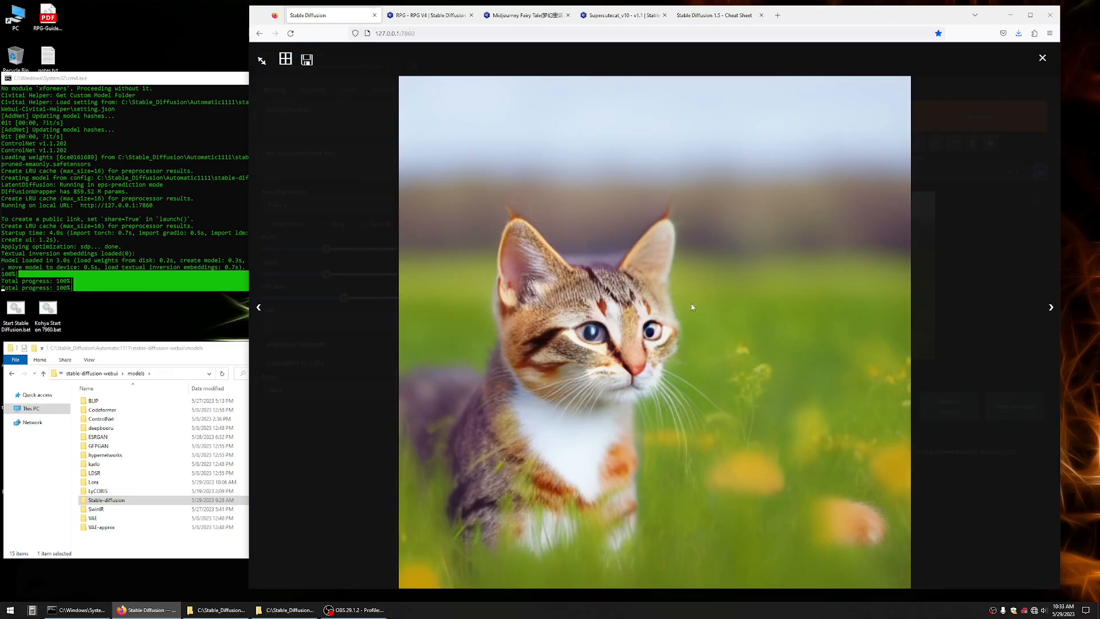
{"action": "left_click", "coordinate": [1042, 63]}
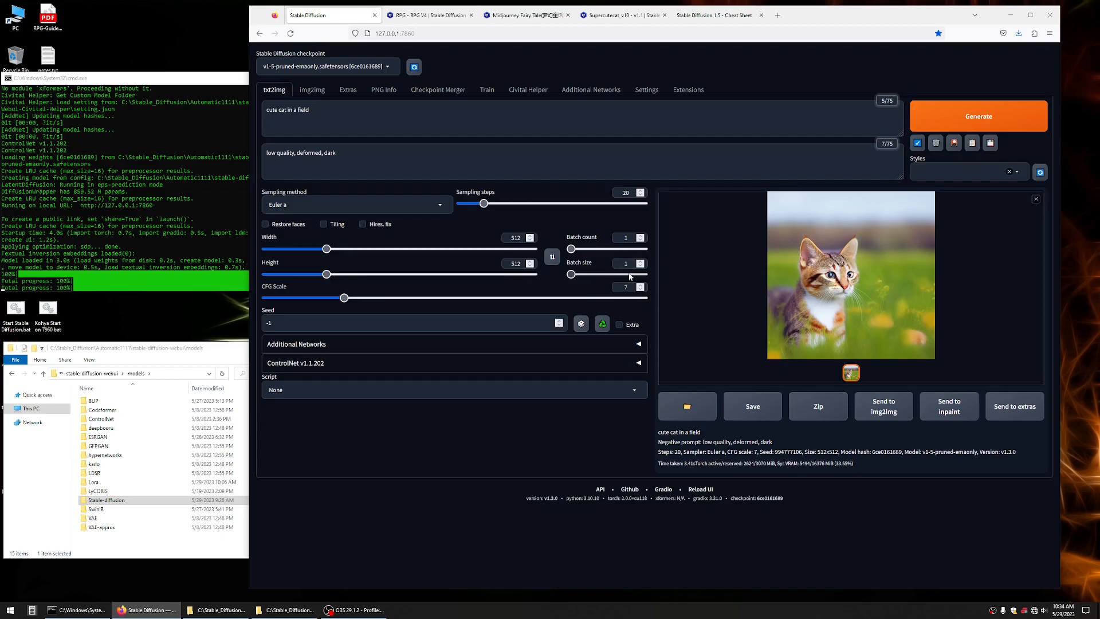
Set the batch count to 4 and generate the images.
{"action": "double_click", "coordinate": [626, 238]}
{"action": "type", "text": "4"}
{"action": "left_click", "coordinate": [925, 121]}
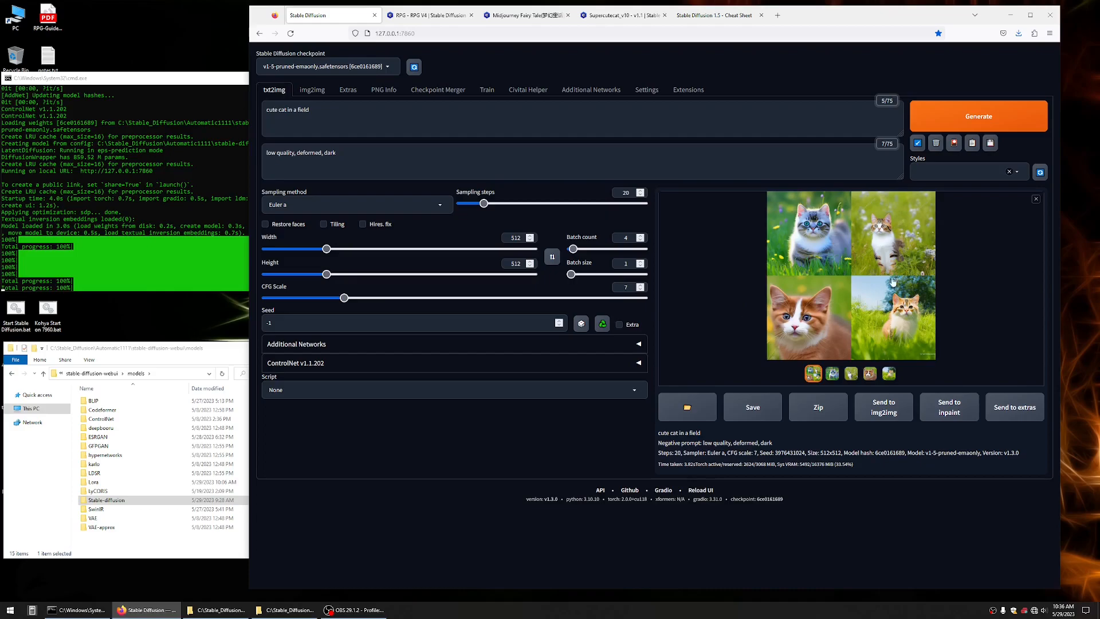
Examine the image grid and each cat image enlarged, checking for watermarks, and close the viewer.
{"action": "left_click", "coordinate": [905, 326]}
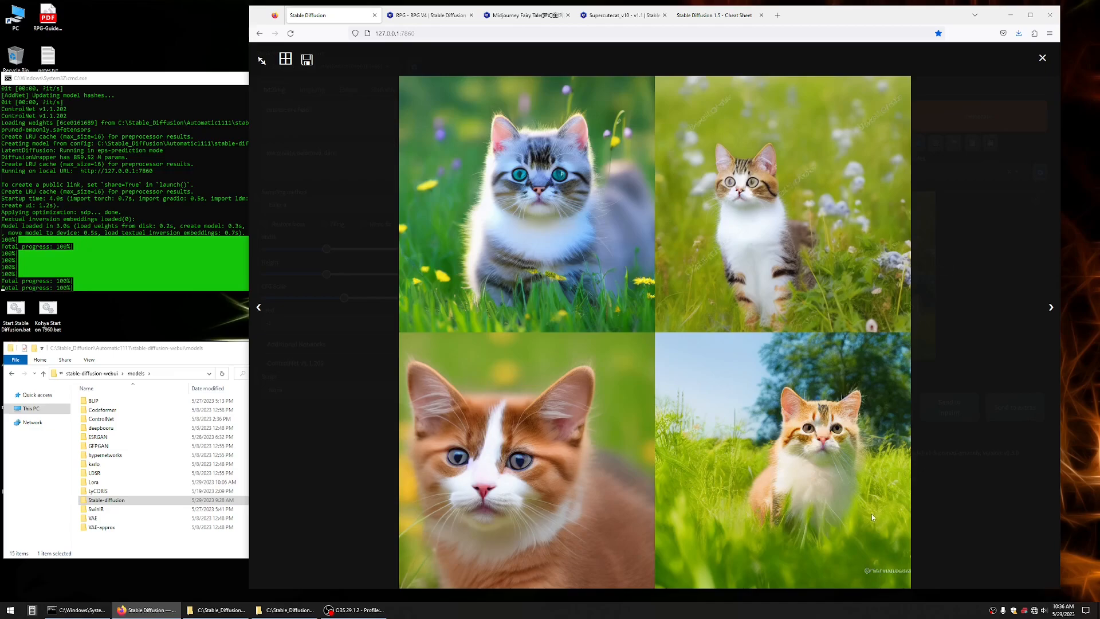
{"action": "left_click", "coordinate": [1050, 308]}
{"action": "left_click", "coordinate": [1050, 309]}
{"action": "left_click", "coordinate": [1051, 309]}
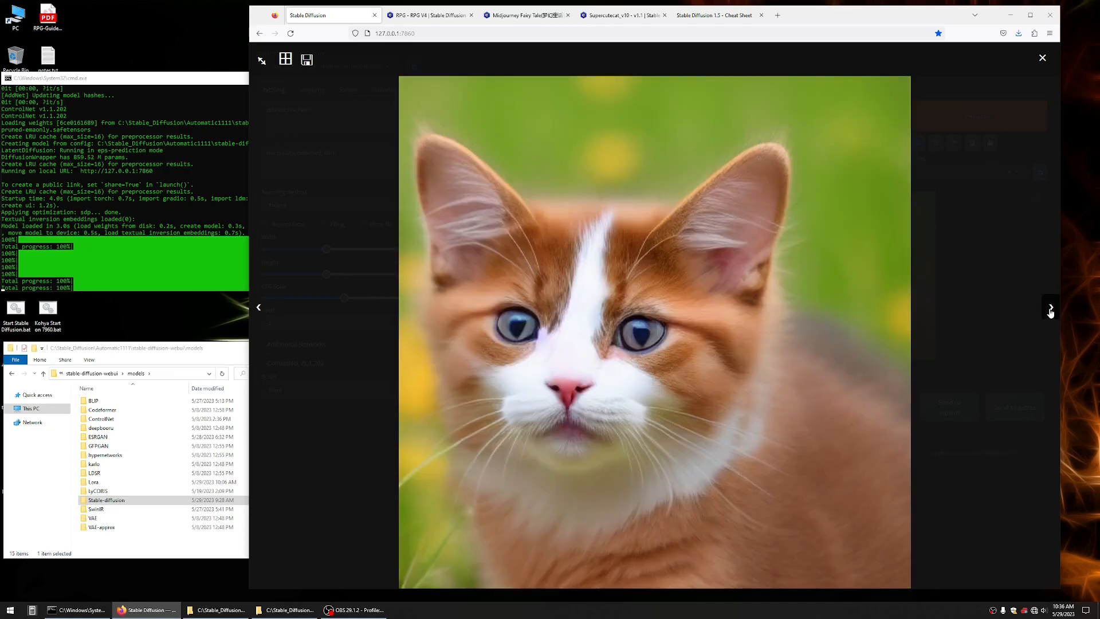
{"action": "left_click", "coordinate": [1051, 309]}
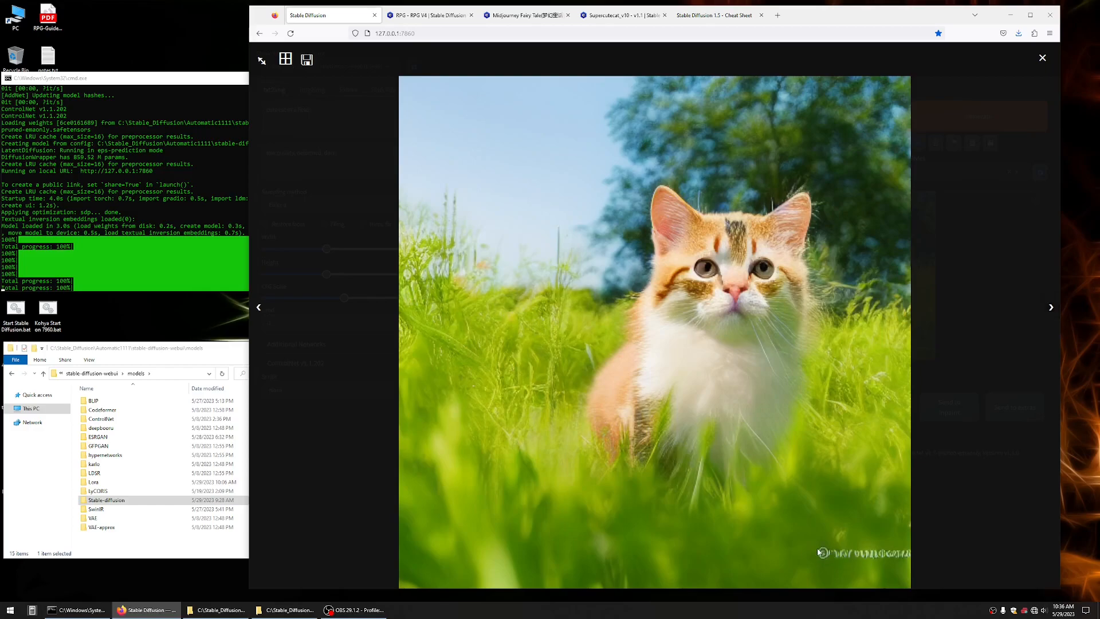
{"action": "left_click", "coordinate": [1041, 58]}
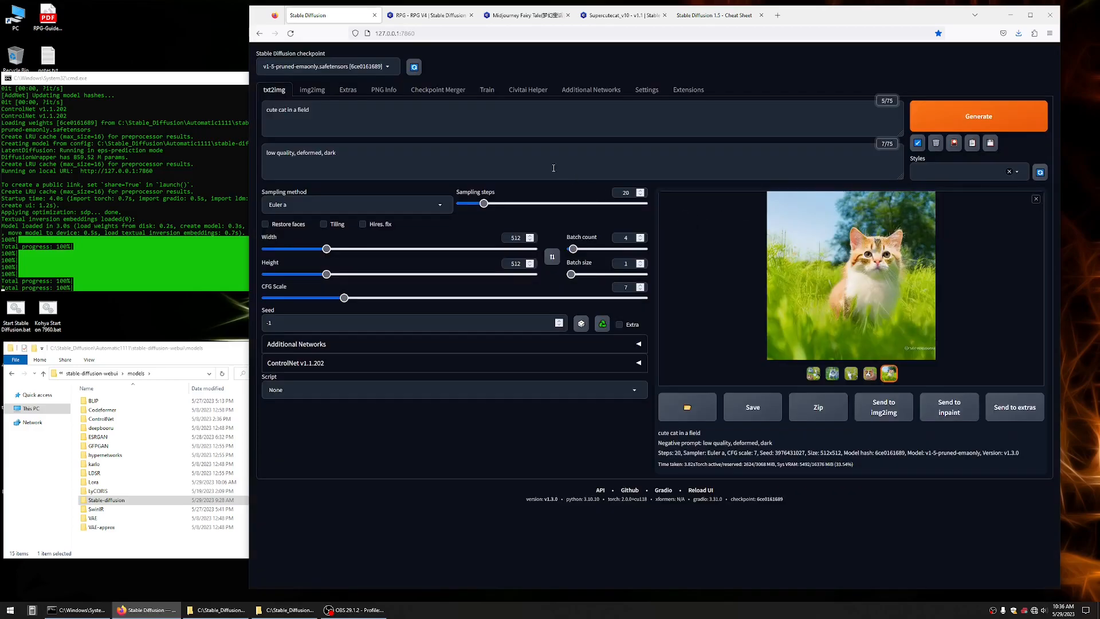
Add "text, watermark" to the end of the negative prompt.
{"action": "left_click", "coordinate": [375, 158]}
{"action": "type", "text": ",text, w"}
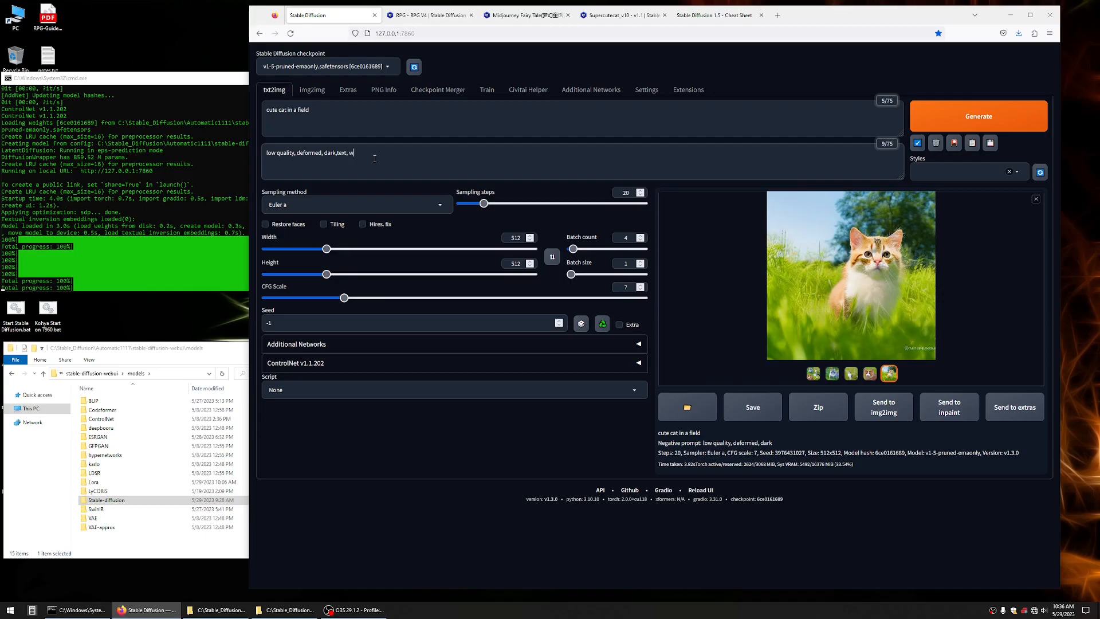
{"action": "type", "text": "mark"}
Change the sampling method to UniPC and generate a new batch of images.
{"action": "left_click", "coordinate": [441, 206]}
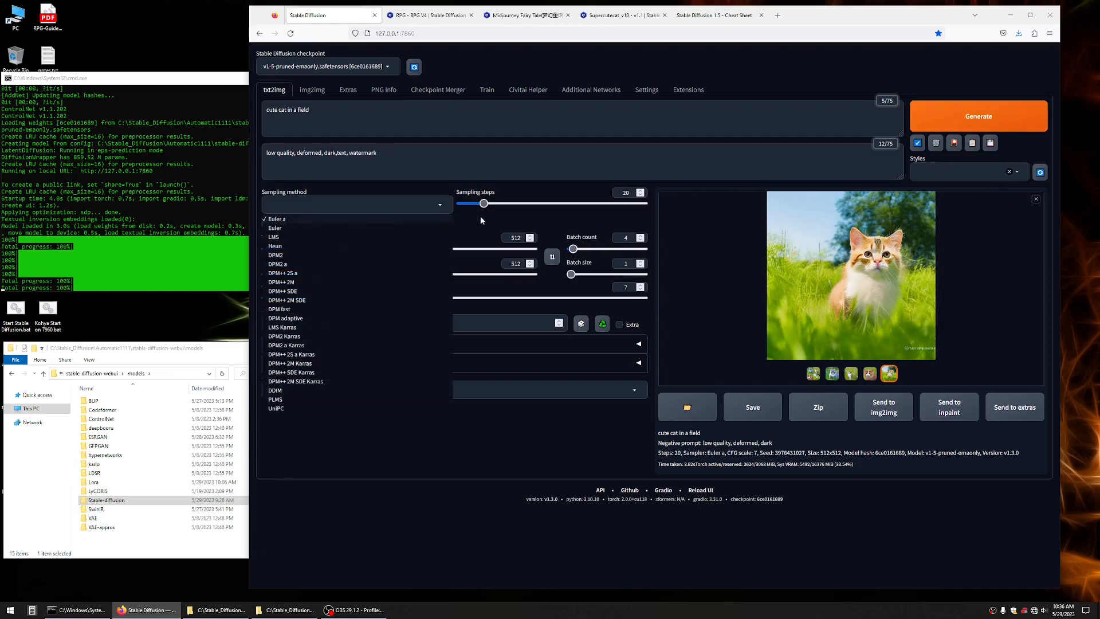
{"action": "left_click", "coordinate": [877, 60]}
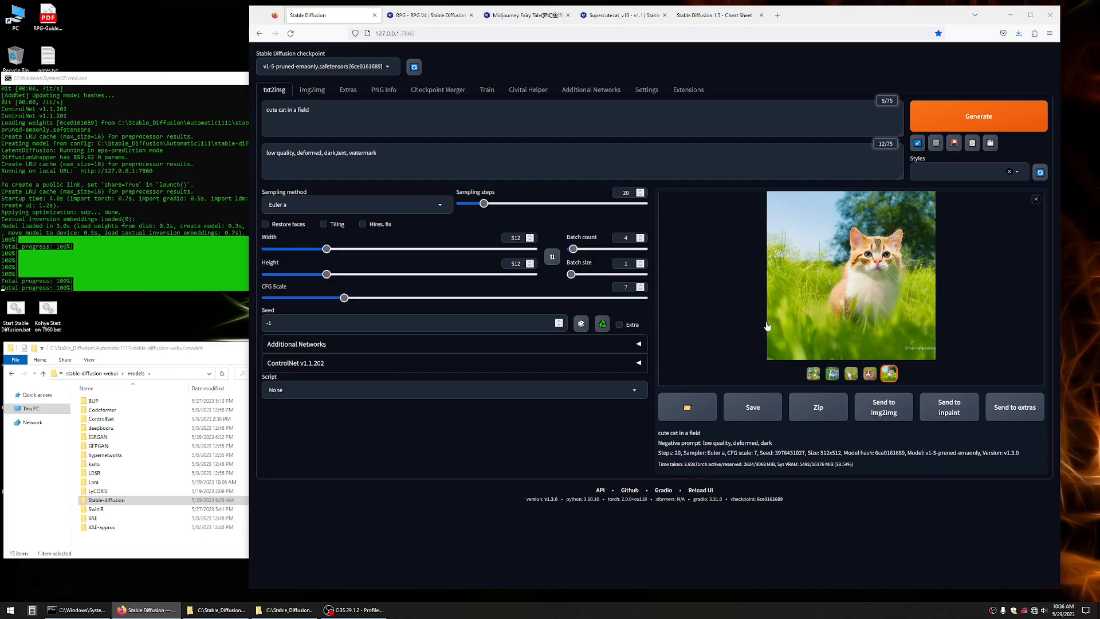
{"action": "left_click", "coordinate": [421, 211]}
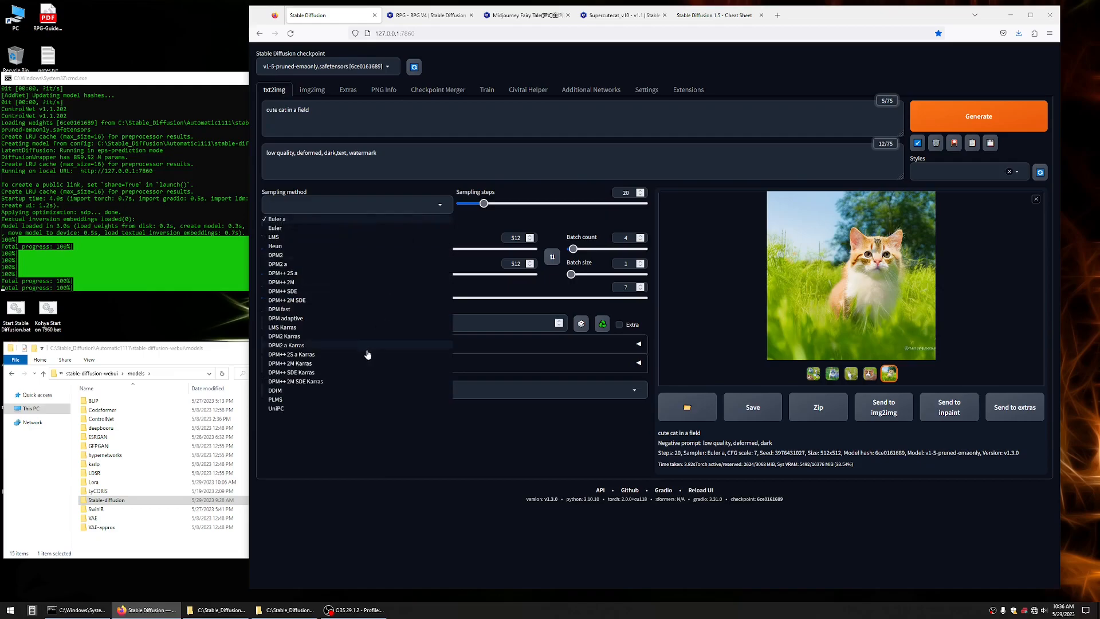
{"action": "left_click", "coordinate": [294, 407]}
{"action": "left_click", "coordinate": [973, 117]}
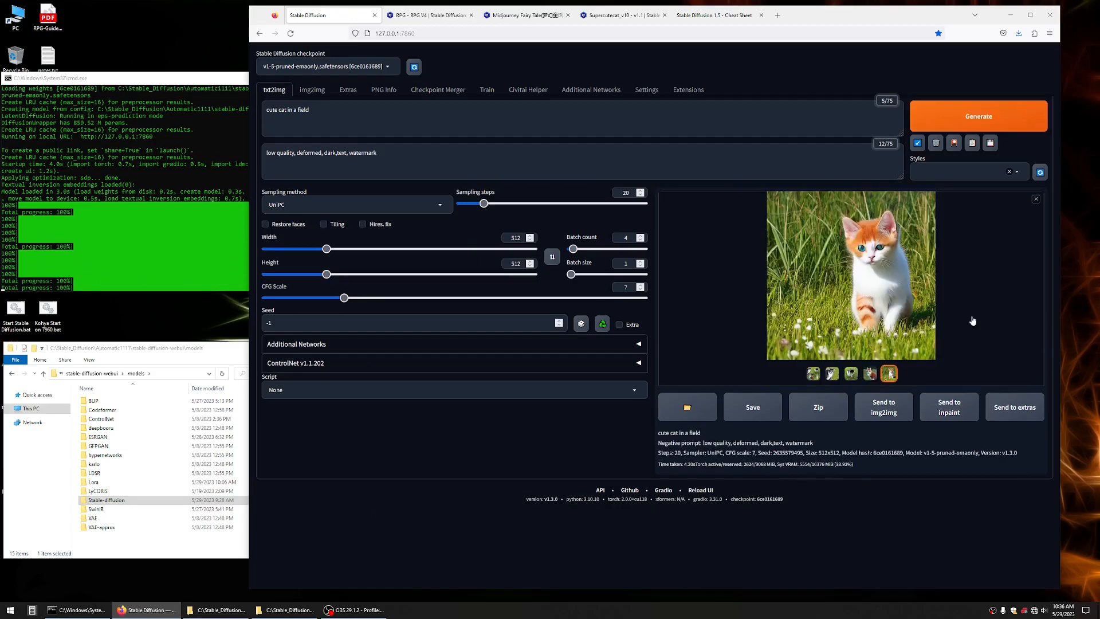
Look through the individual cat images generated with the UniPC sampler.
{"action": "left_click", "coordinate": [889, 374]}
{"action": "left_click", "coordinate": [851, 374]}
{"action": "left_click", "coordinate": [832, 374]}
{"action": "left_click", "coordinate": [873, 375]}
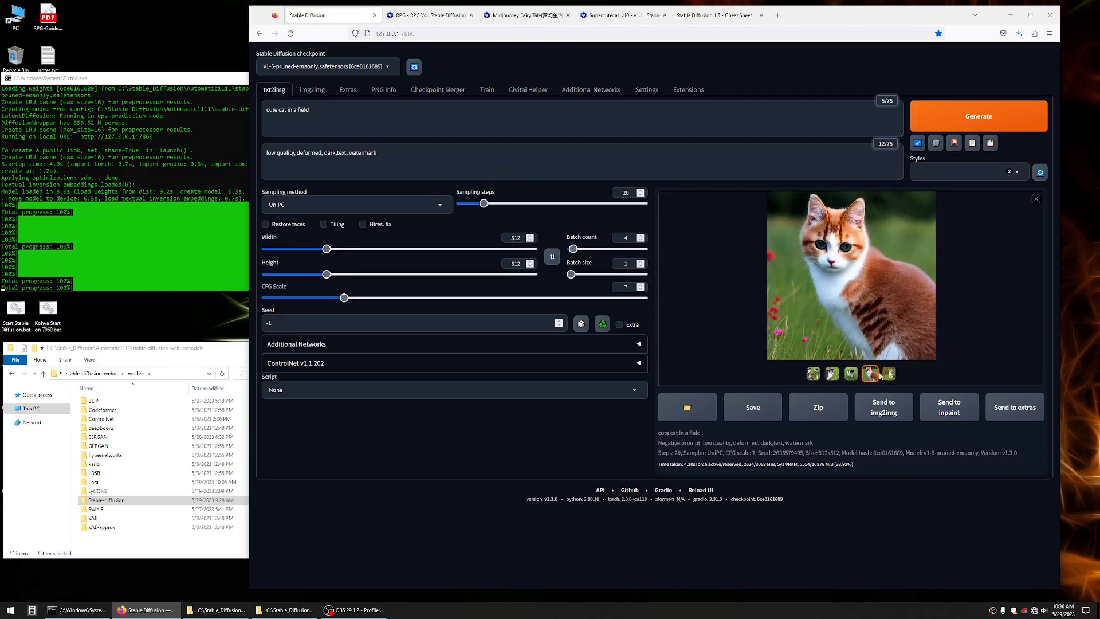
{"action": "left_click", "coordinate": [889, 373]}
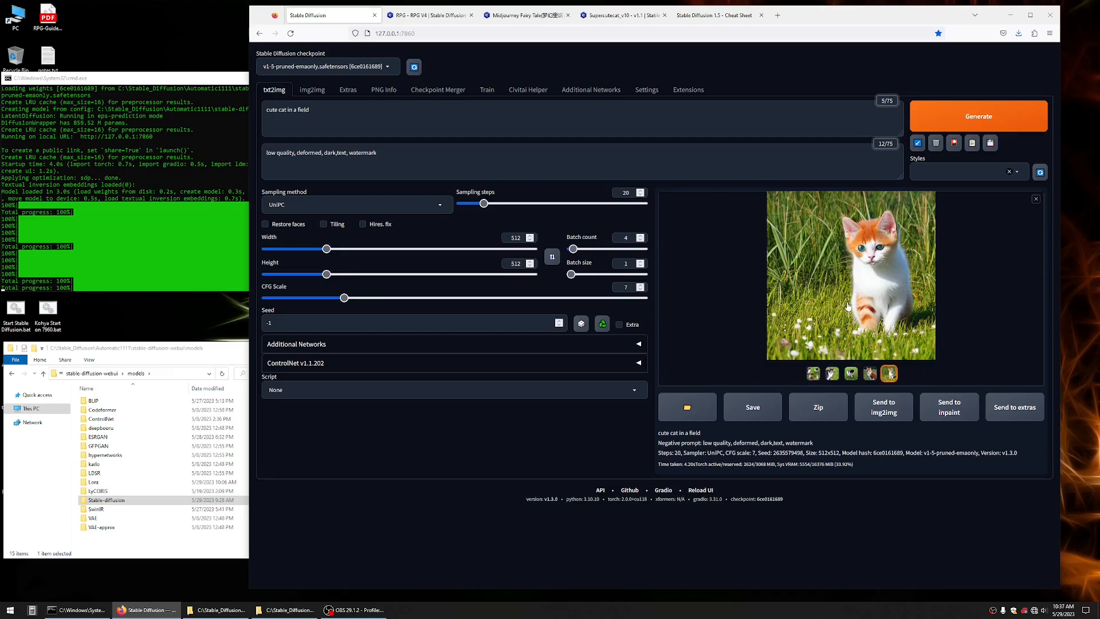
Change the sampling method to DPM++ 2M SDE Karras and generate another batch.
{"action": "left_click", "coordinate": [439, 208]}
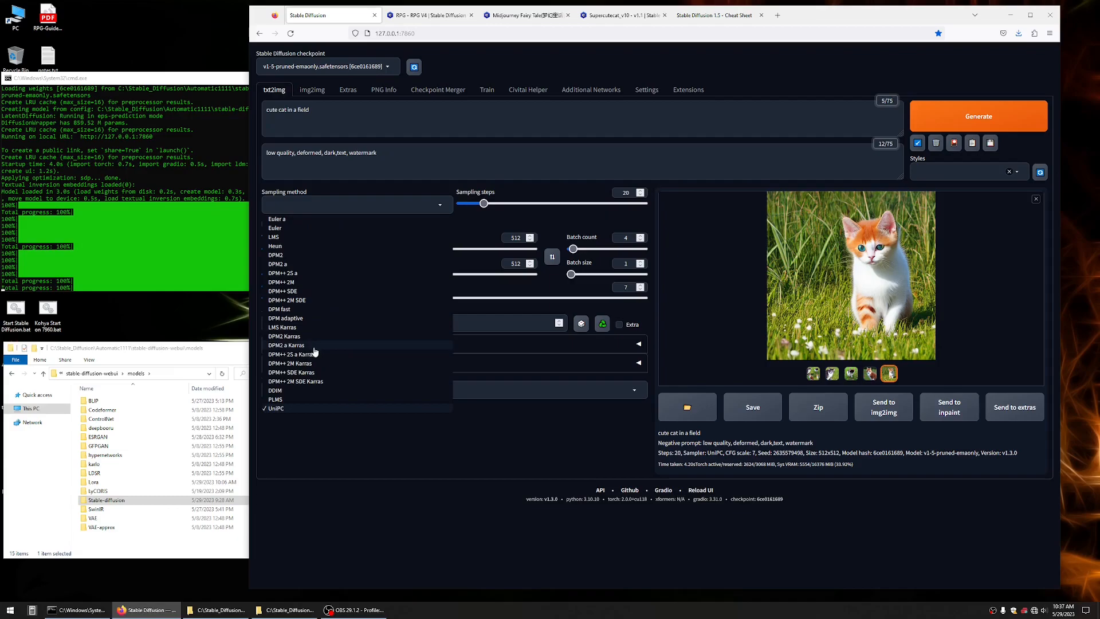
{"action": "left_click", "coordinate": [332, 381]}
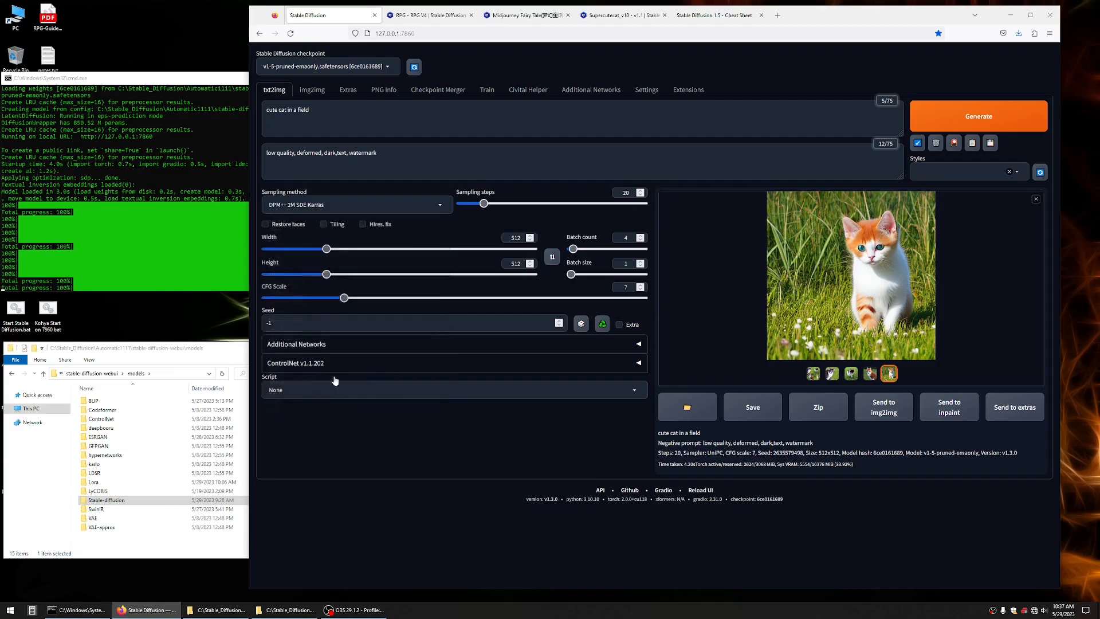
{"action": "left_click", "coordinate": [943, 114]}
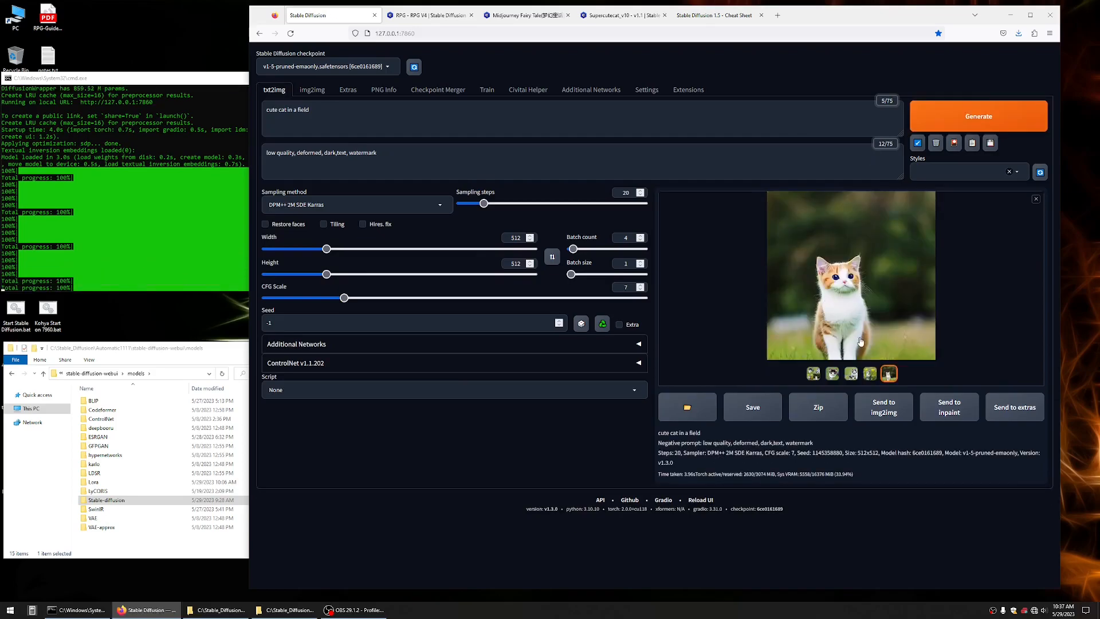
Compare the individual cat images generated with the DPM++ 2M SDE Karras sampler.
{"action": "left_click", "coordinate": [832, 373]}
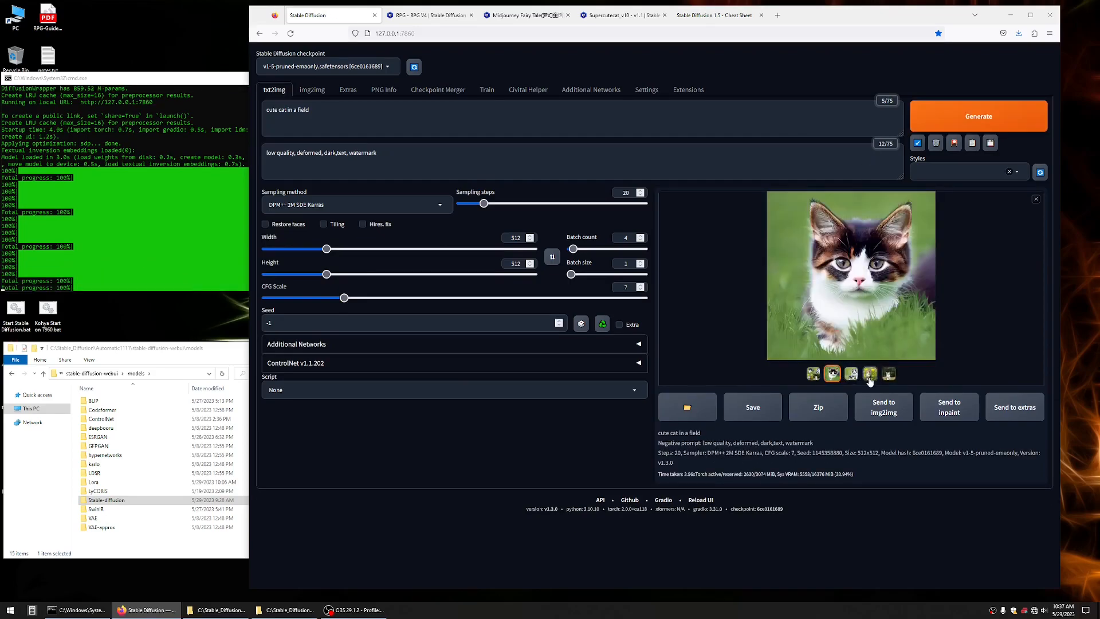
{"action": "left_click", "coordinate": [870, 377]}
{"action": "left_click", "coordinate": [852, 373]}
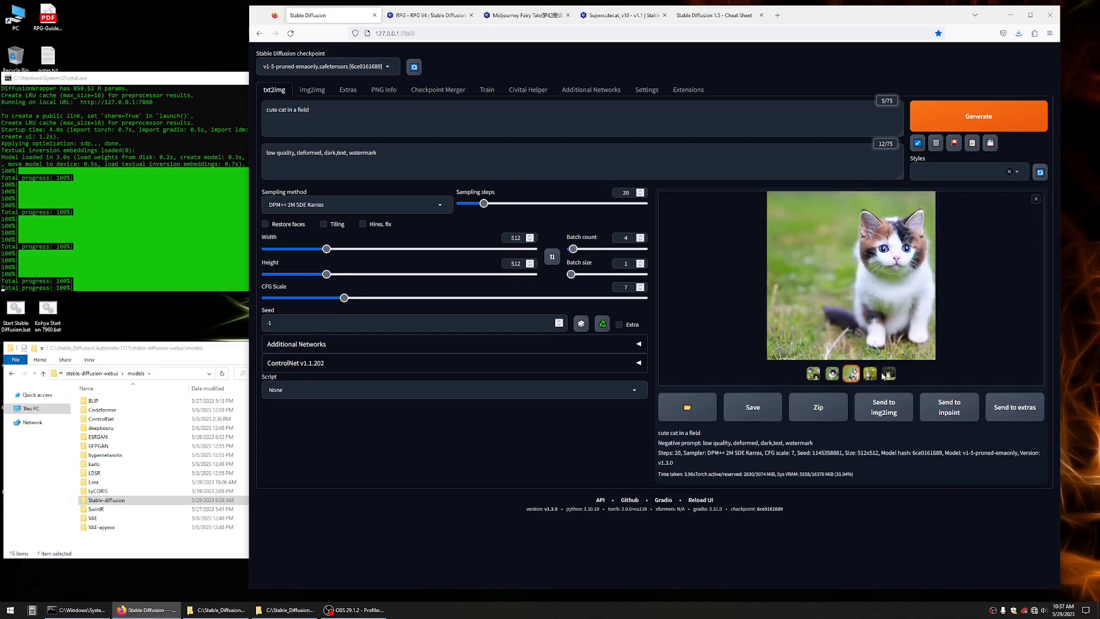
{"action": "left_click", "coordinate": [886, 375]}
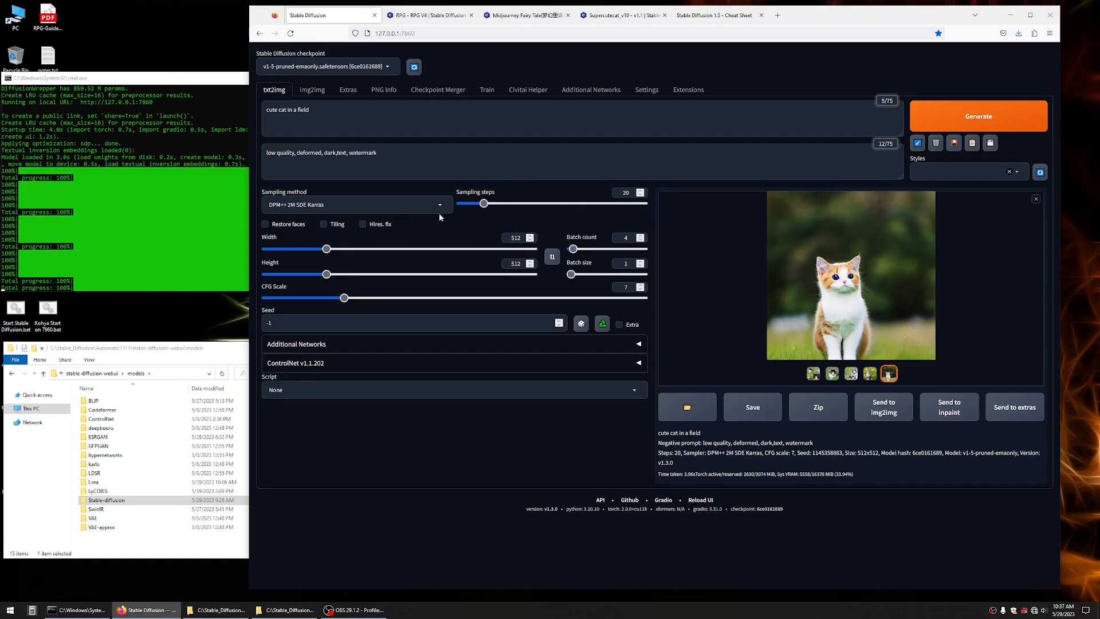
Set the CFG scale to 6 and generate the images again.
{"action": "double_click", "coordinate": [625, 287]}
{"action": "type", "text": "6"}
{"action": "left_click", "coordinate": [940, 122]}
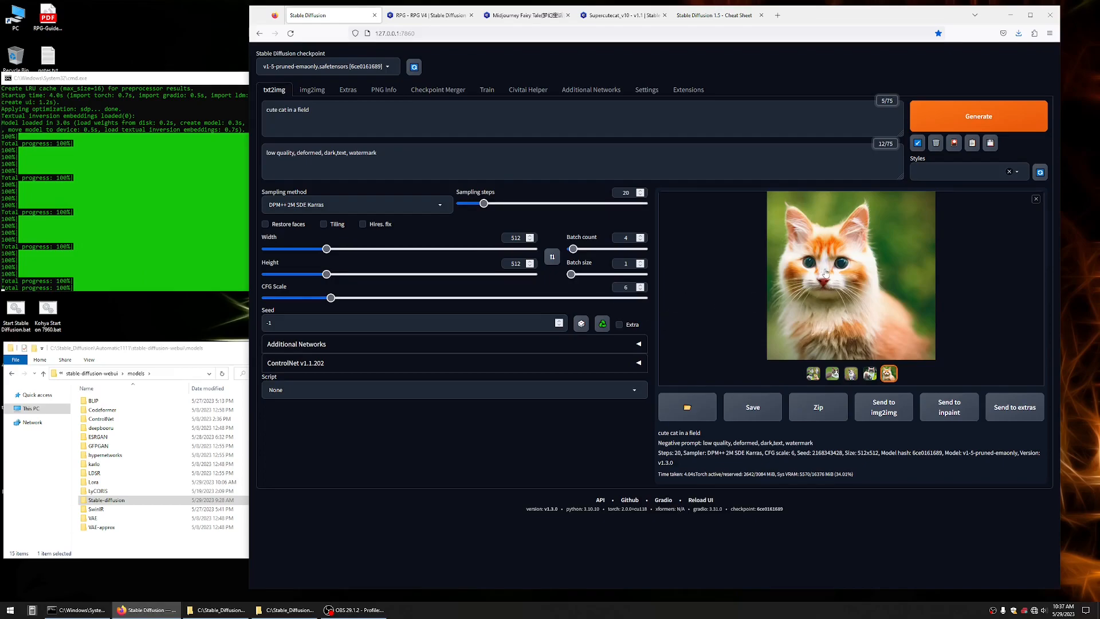
Compare the individual cat images generated at CFG scale 6, view the four-image grid enlarged, and close the enlarged view.
{"action": "left_click", "coordinate": [851, 377]}
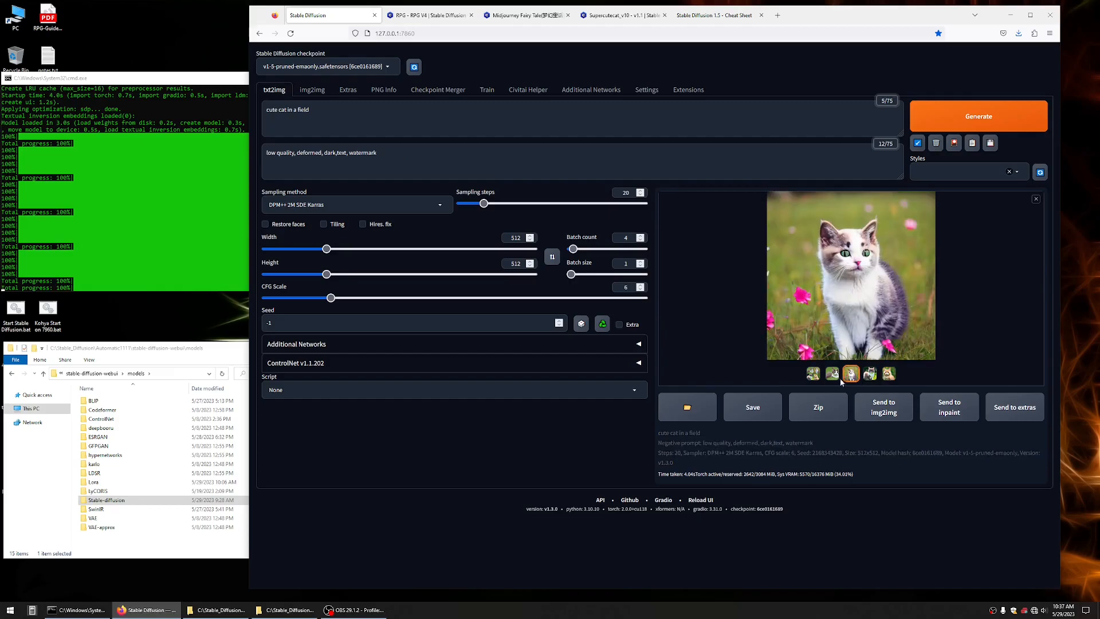
{"action": "left_click", "coordinate": [869, 375]}
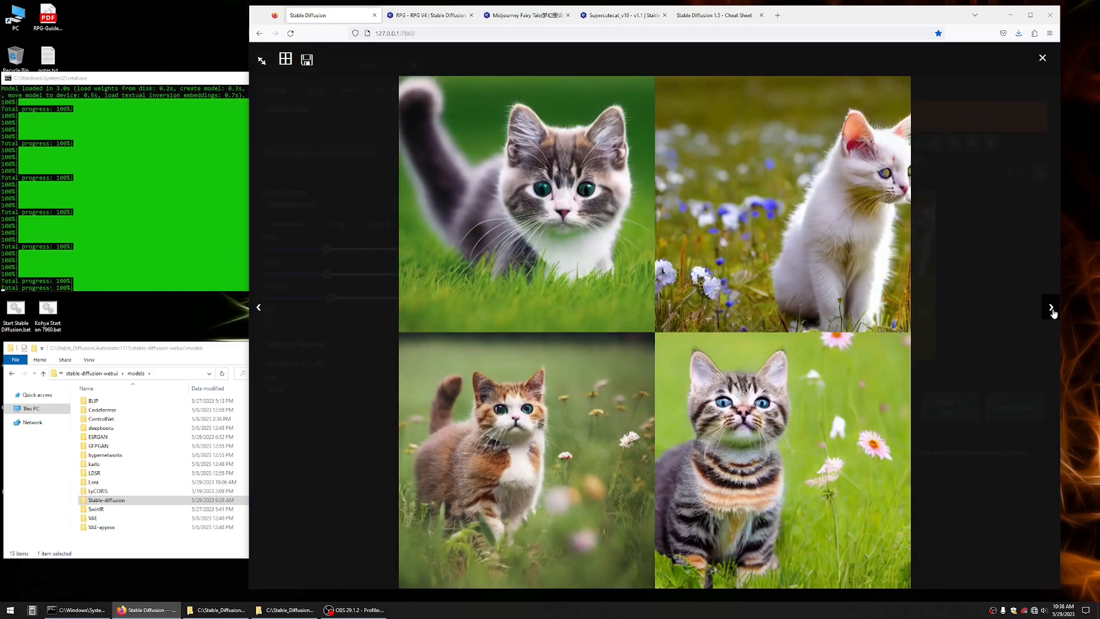
{"action": "left_click", "coordinate": [1042, 60]}
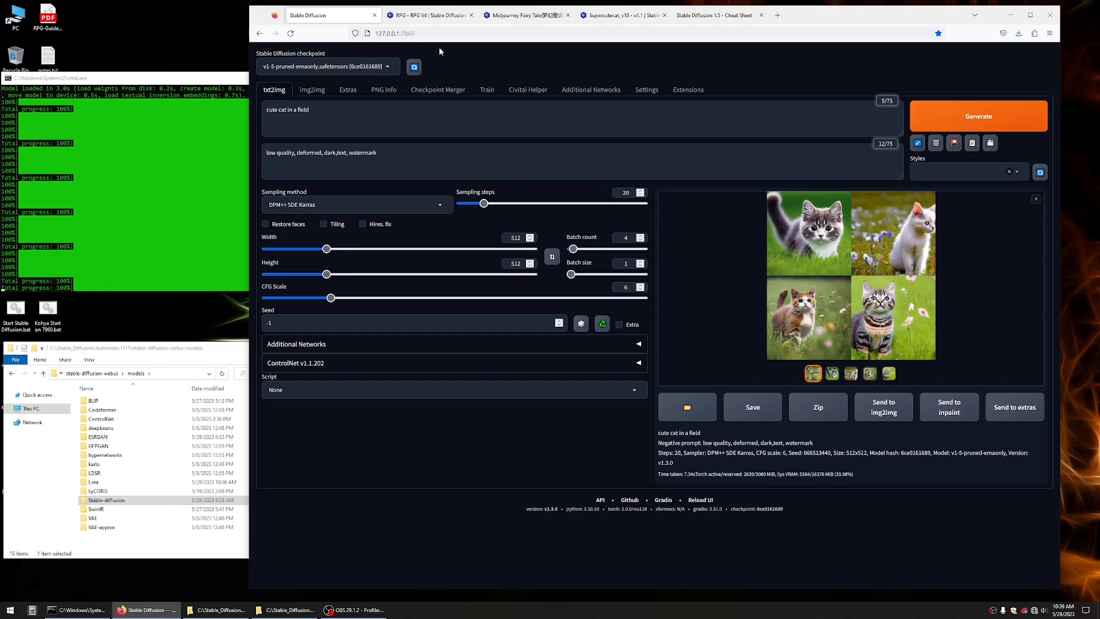
View the RPG V4 checkpoint page on Civitai and check the Stable-diffusion models folder where checkpoints are stored.
{"action": "left_click", "coordinate": [433, 19]}
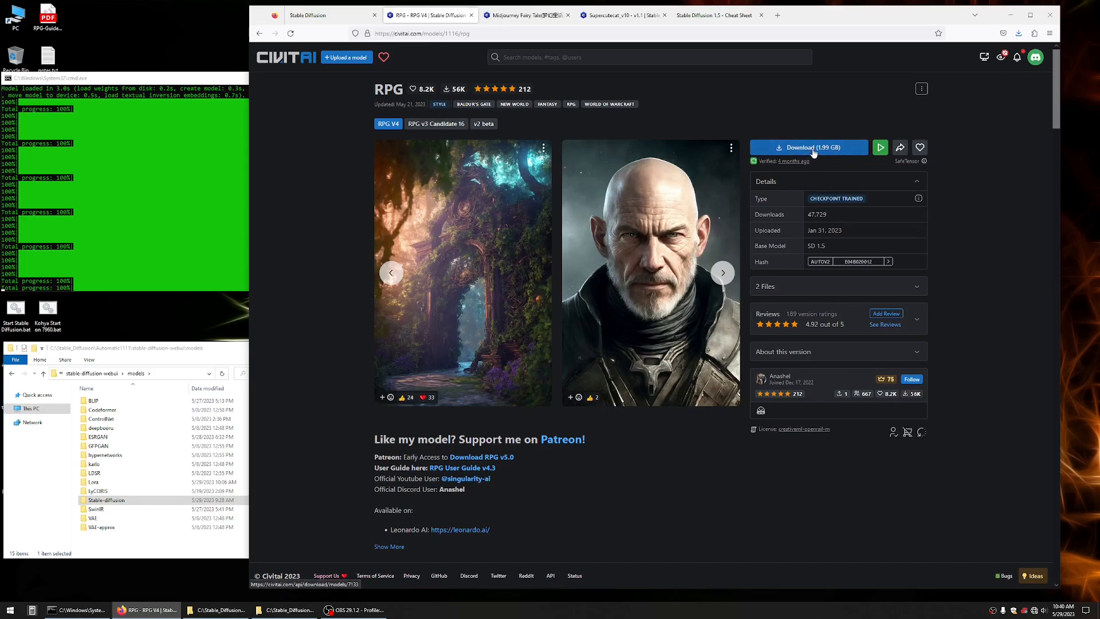
{"action": "left_click", "coordinate": [139, 357]}
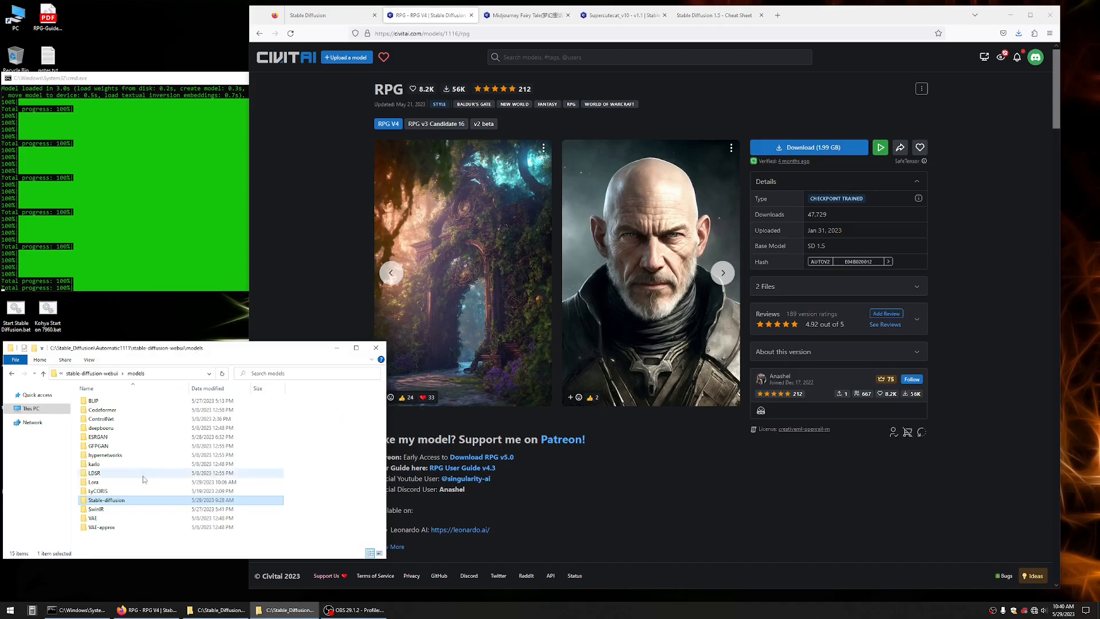
{"action": "double_click", "coordinate": [123, 501]}
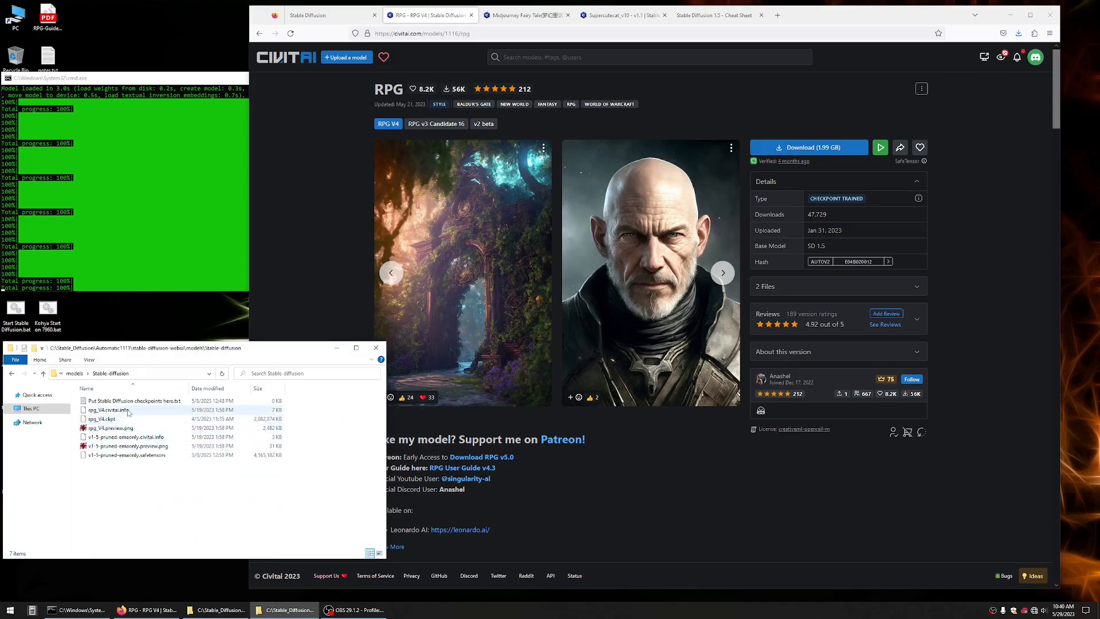
{"action": "left_click", "coordinate": [75, 373]}
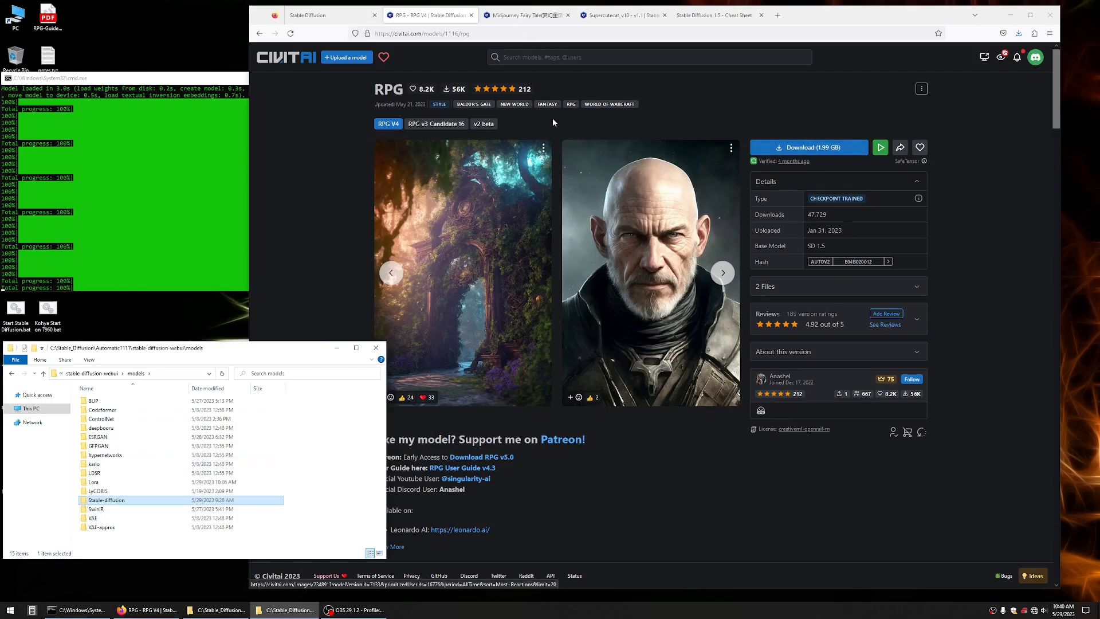
Compare the Midjourney Fairy Tale LoRA page with the RPG page and check the Lora folder inside the models directory.
{"action": "left_click", "coordinate": [524, 15]}
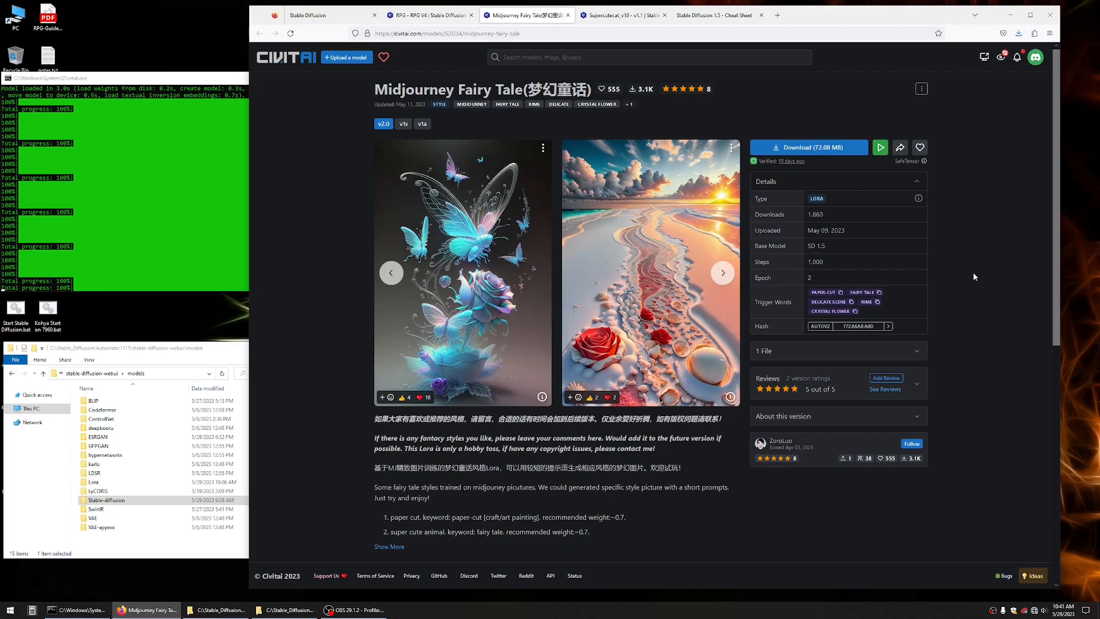
{"action": "left_click", "coordinate": [425, 20]}
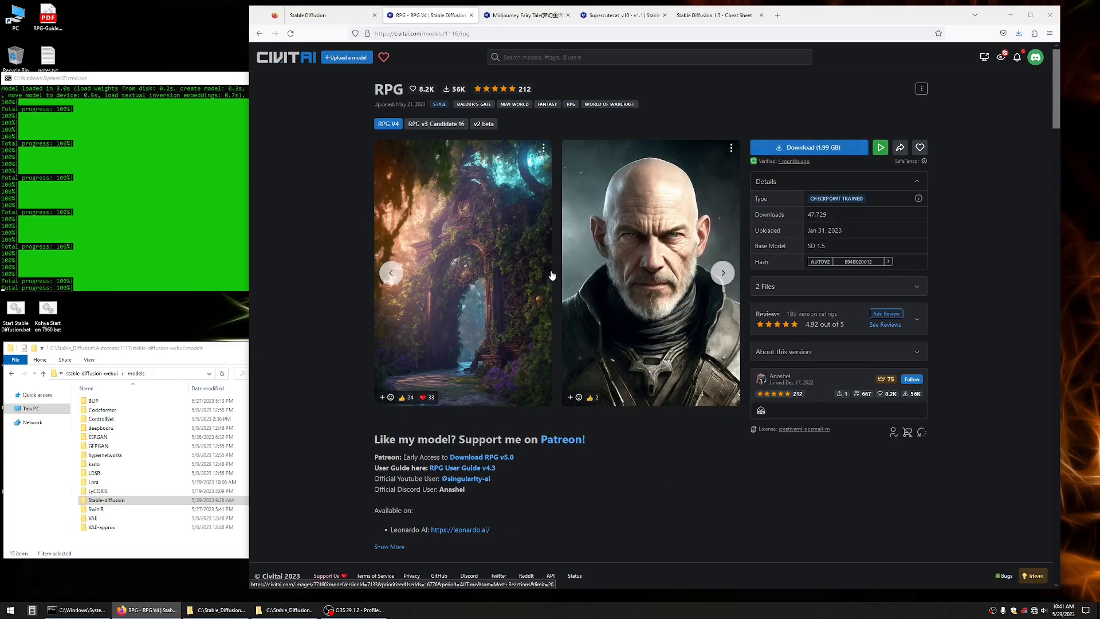
{"action": "key", "text": "ctrl+Tab"}
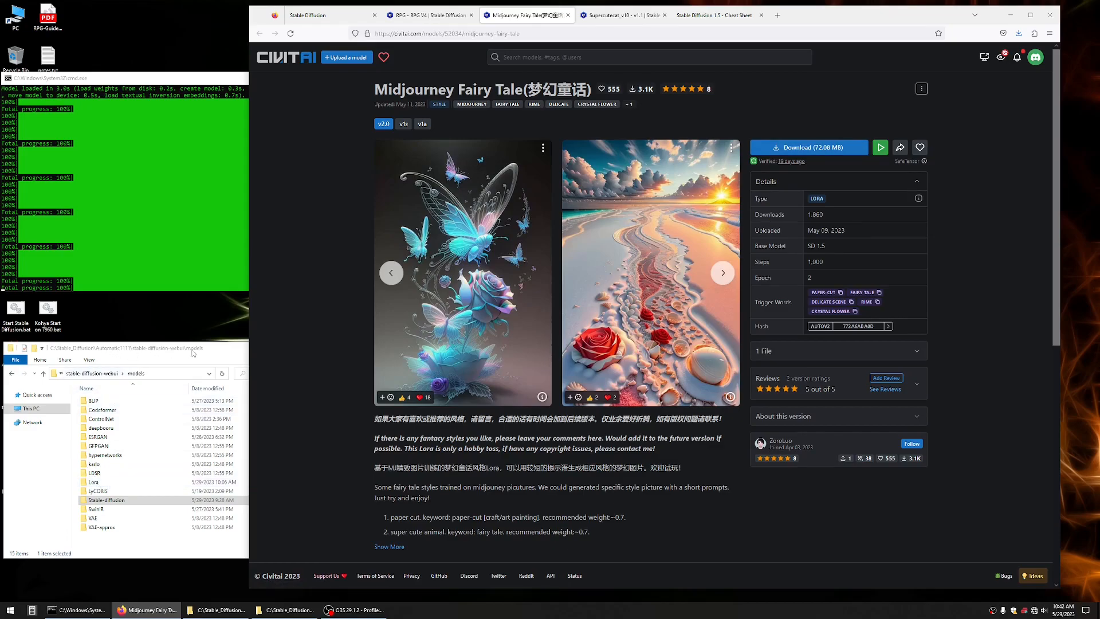
{"action": "double_click", "coordinate": [105, 482]}
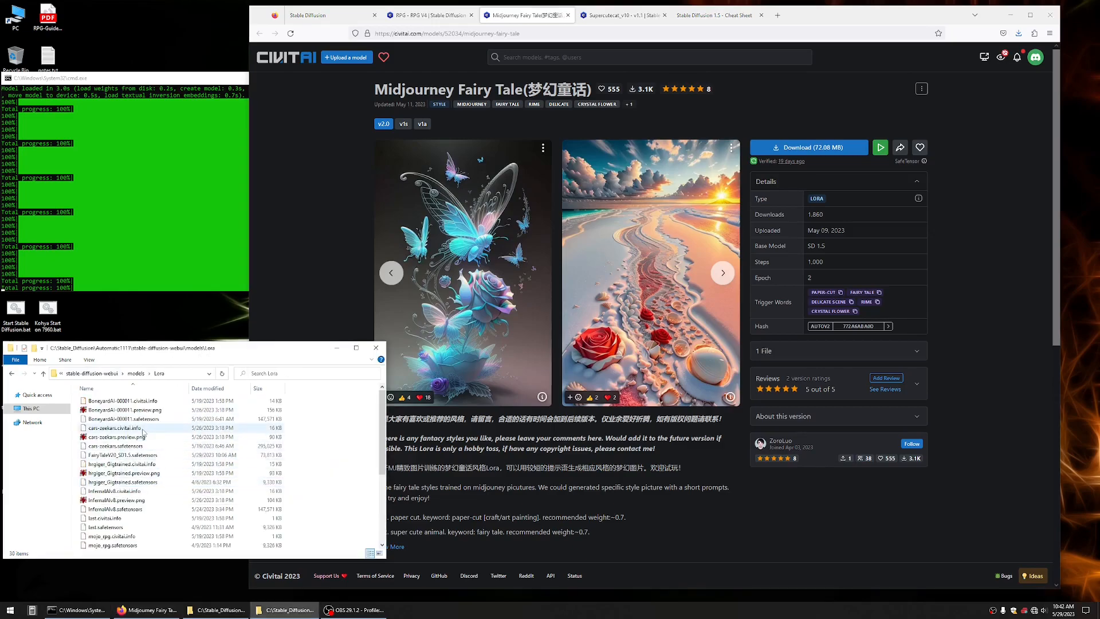
{"action": "left_click", "coordinate": [136, 373]}
{"action": "left_click", "coordinate": [988, 242]}
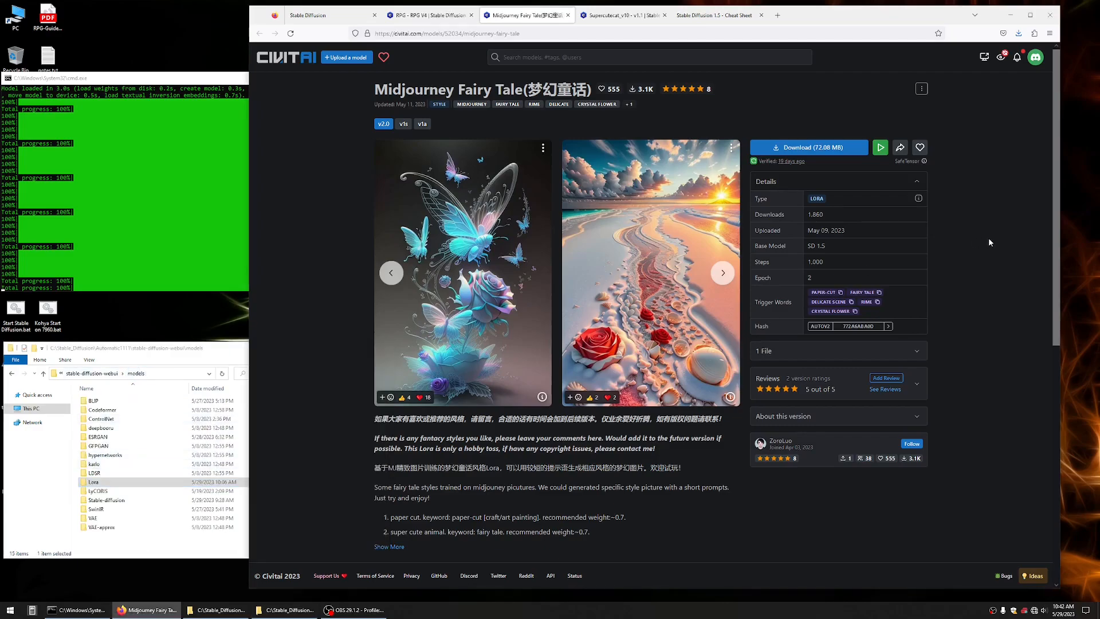
Check the model type on the Supercutecat_v10 page and return to the Midjourney Fairy Tale page.
{"action": "left_click", "coordinate": [620, 17]}
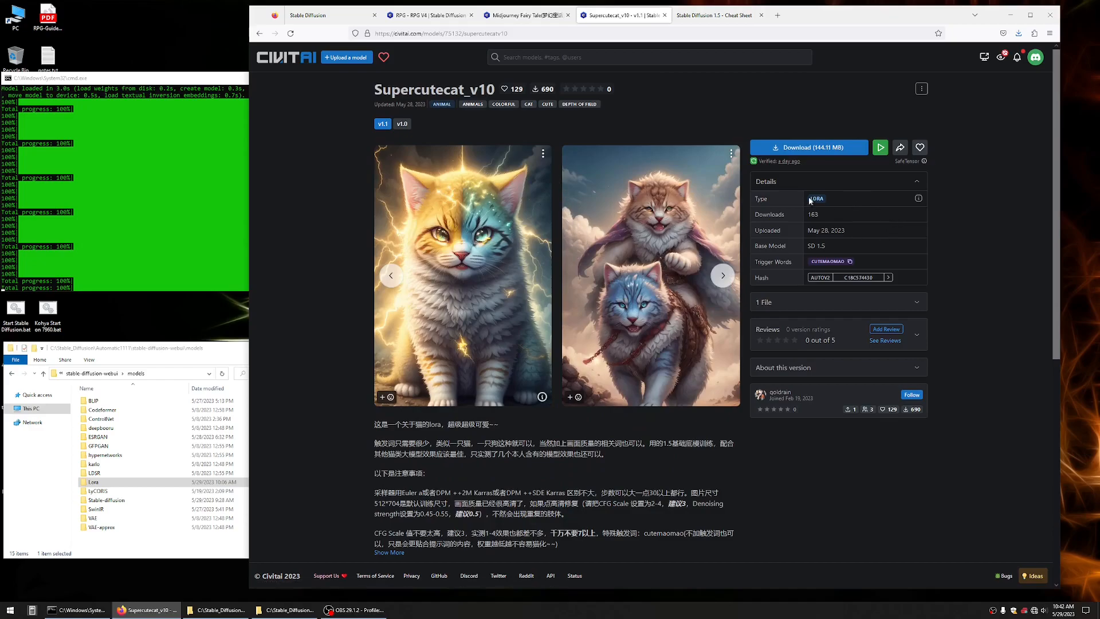
{"action": "left_click_drag", "start_coordinate": [762, 199], "coordinate": [847, 202]}
{"action": "key", "text": "ctrl+shift+Tab"}
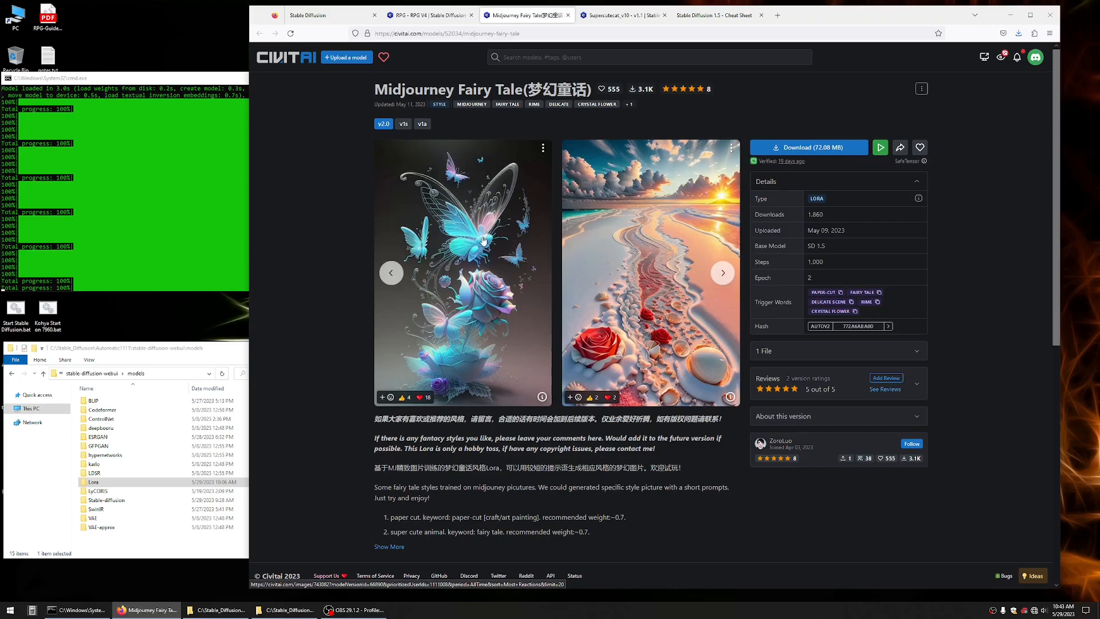
Examine the prompt, sampler, model and seed in the generation data of the butterfly and beach sample images.
{"action": "left_click", "coordinate": [541, 397]}
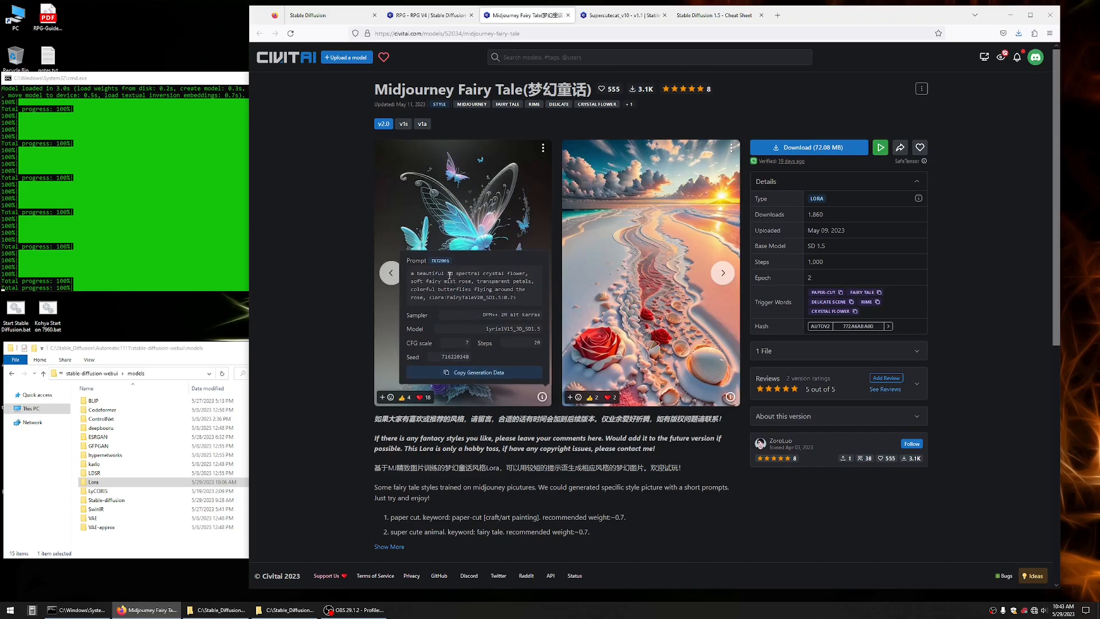
{"action": "left_click_drag", "start_coordinate": [410, 274], "coordinate": [515, 301]}
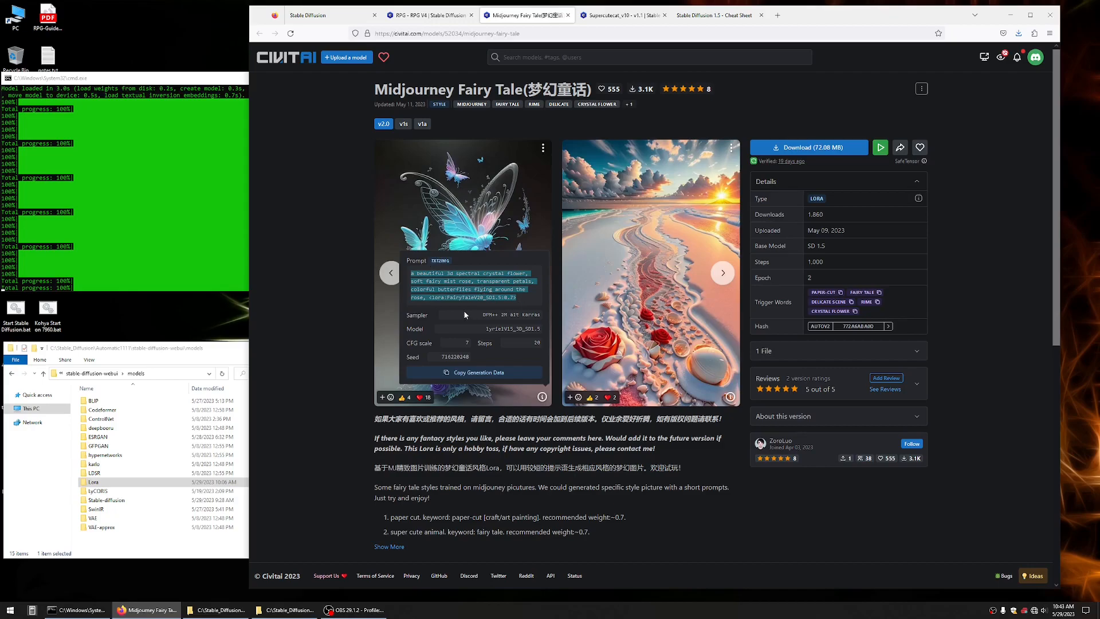
{"action": "left_click_drag", "start_coordinate": [483, 314], "coordinate": [541, 330]}
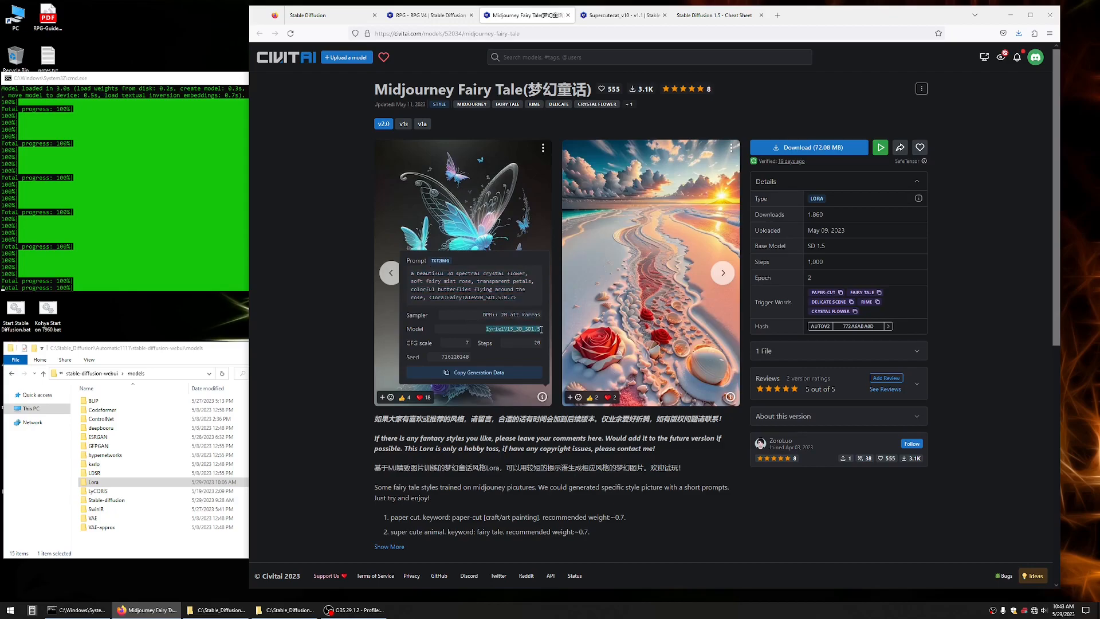
{"action": "double_click", "coordinate": [455, 357]}
{"action": "mouse_move", "coordinate": [729, 401]}
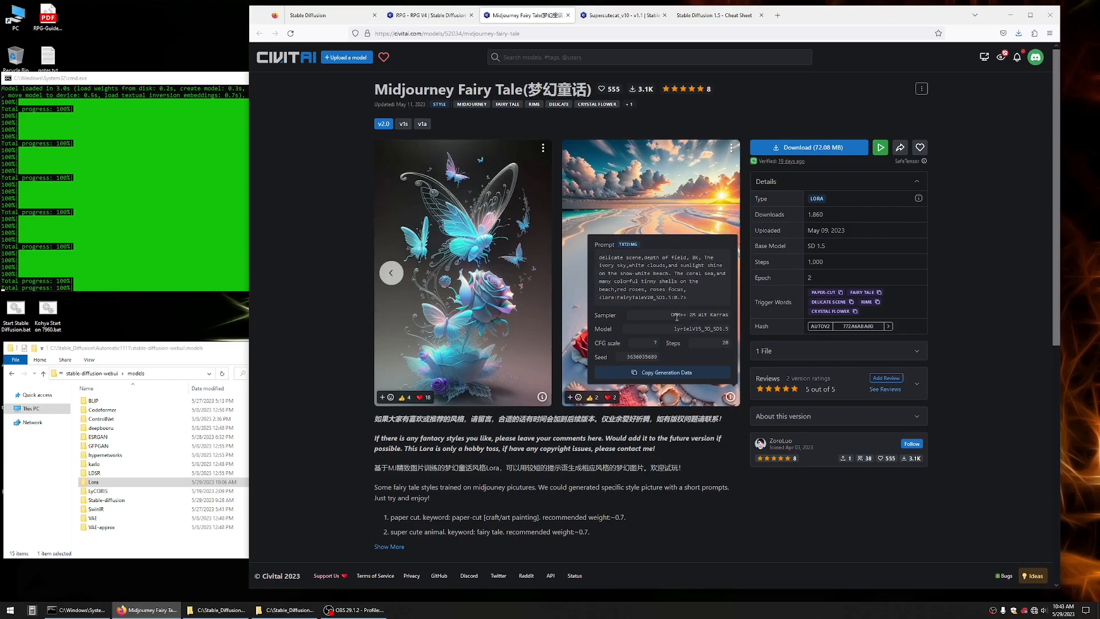
{"action": "left_click_drag", "start_coordinate": [690, 299], "coordinate": [592, 257]}
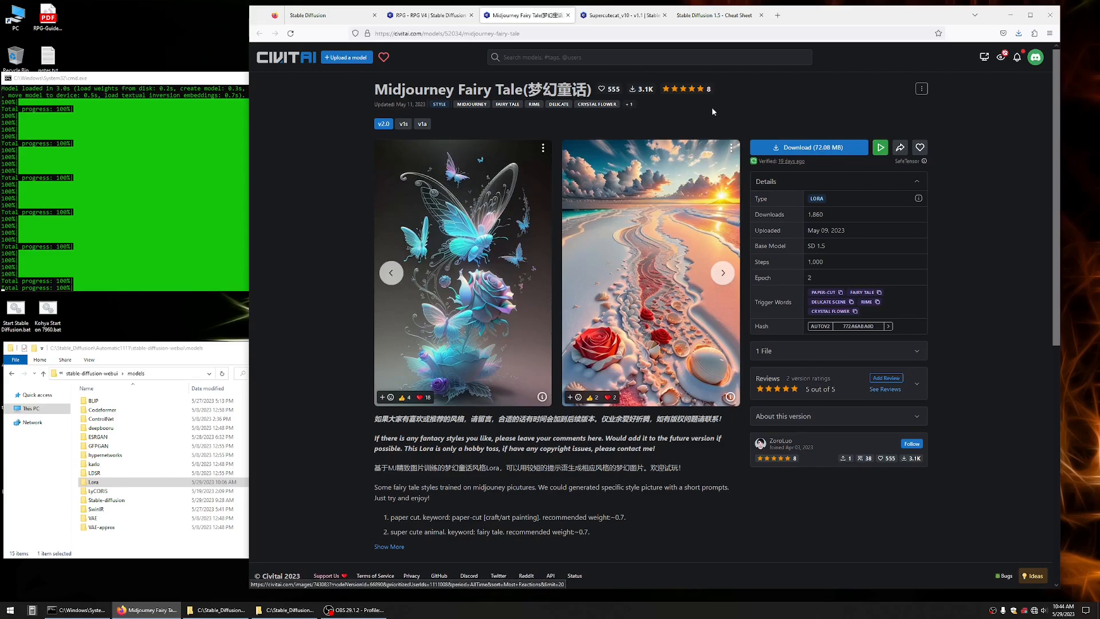
Browse the artist-inspired styles in the Stable Diffusion 1.5 Cheat Sheet, from the first entries through the artists beginning with B.
{"action": "left_click", "coordinate": [709, 17]}
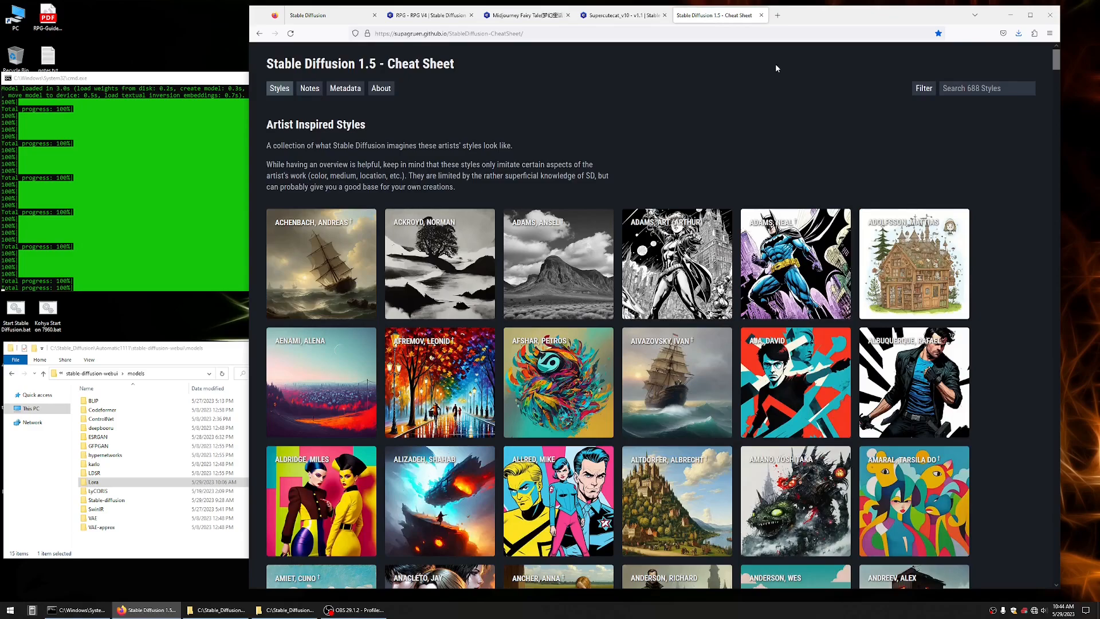
{"action": "left_click", "coordinate": [441, 34]}
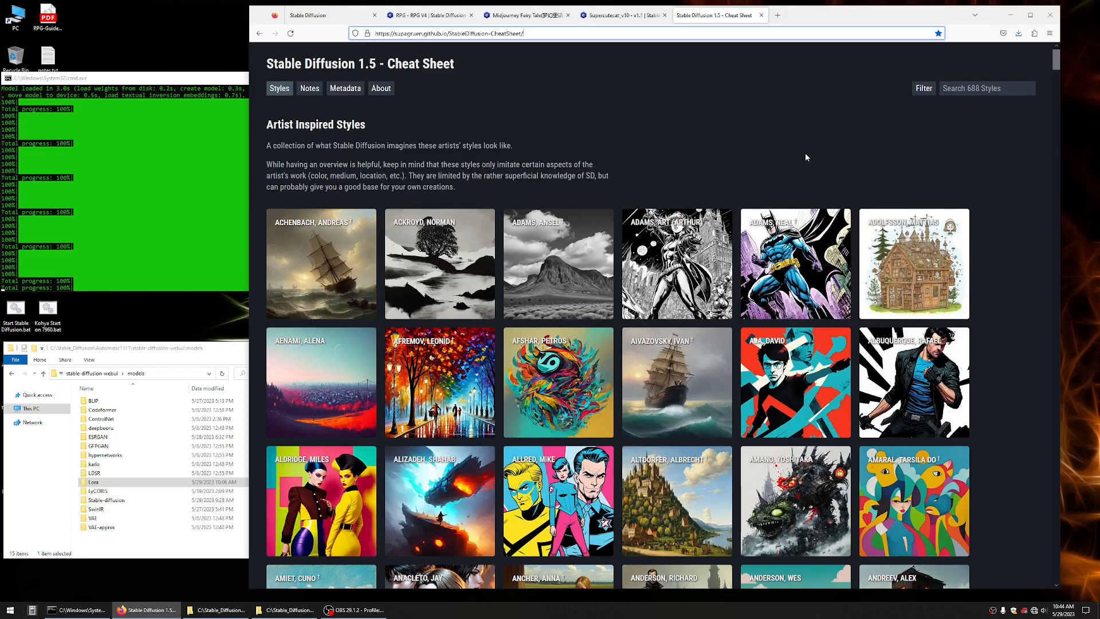
{"action": "scroll", "coordinate": [901, 189], "scroll_direction": "down", "scroll_amount": 3}
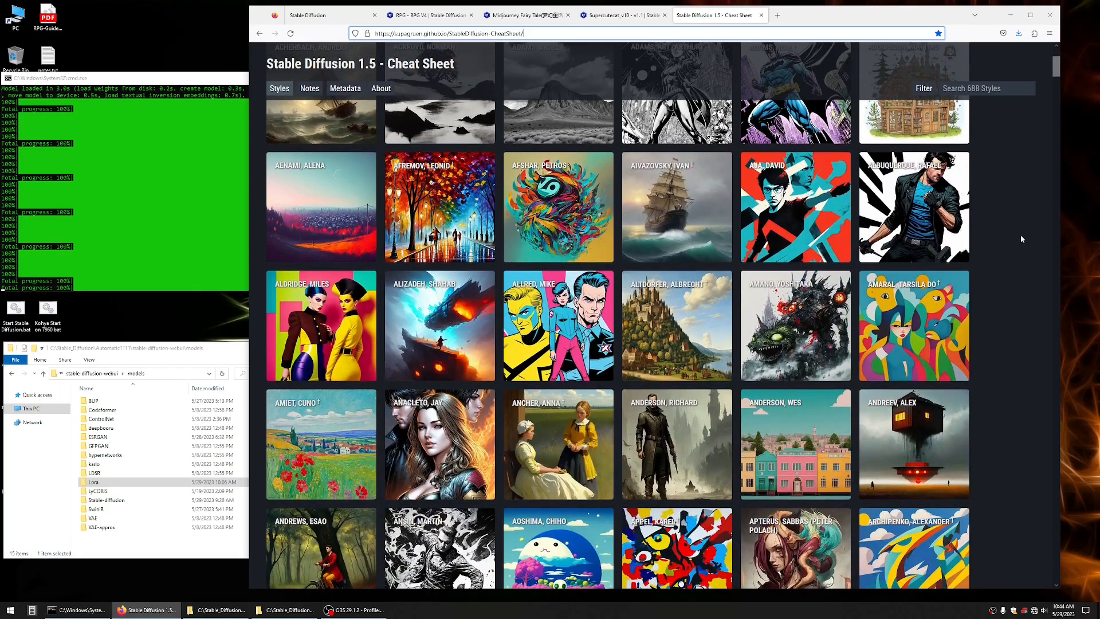
{"action": "scroll", "coordinate": [1018, 232], "scroll_direction": "down", "scroll_amount": 2}
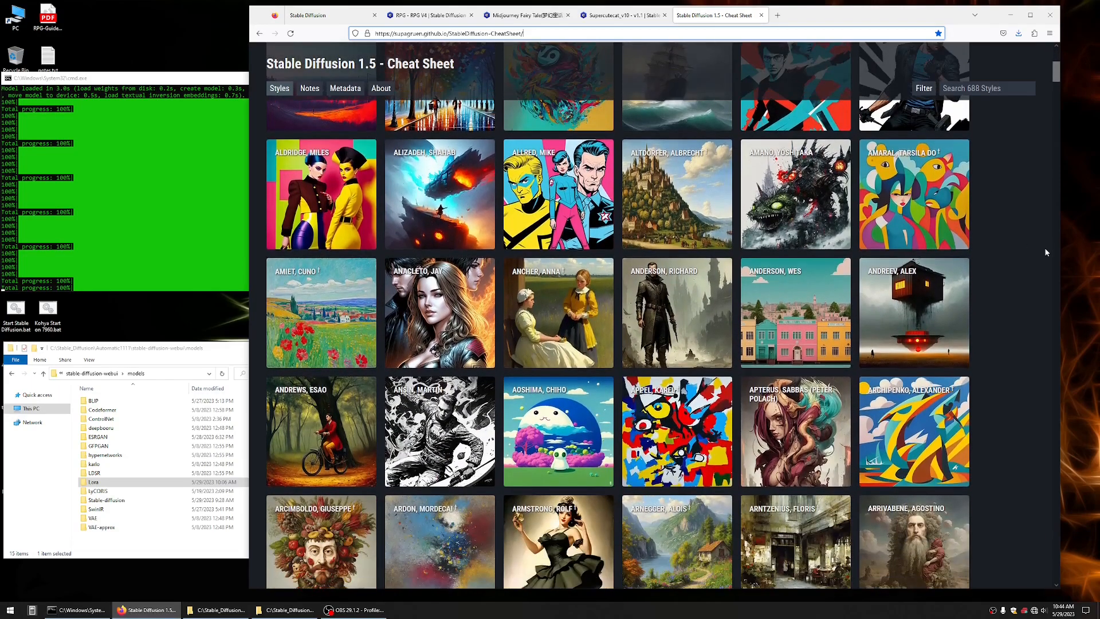
{"action": "scroll", "coordinate": [1044, 269], "scroll_direction": "down", "scroll_amount": 2}
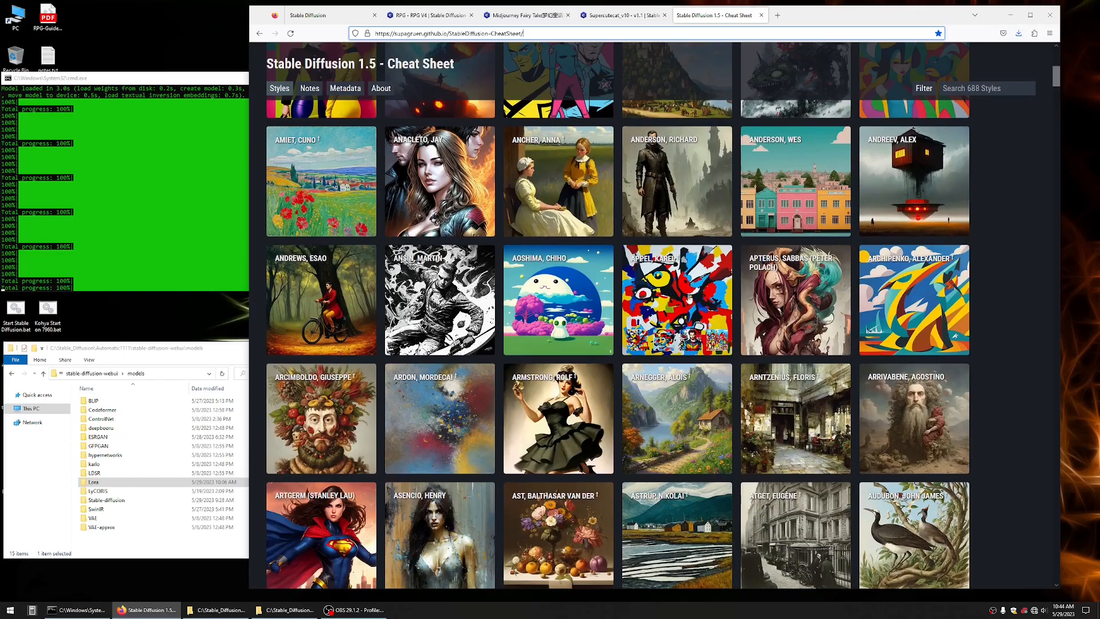
{"action": "scroll", "coordinate": [692, 286], "scroll_direction": "down", "scroll_amount": 2}
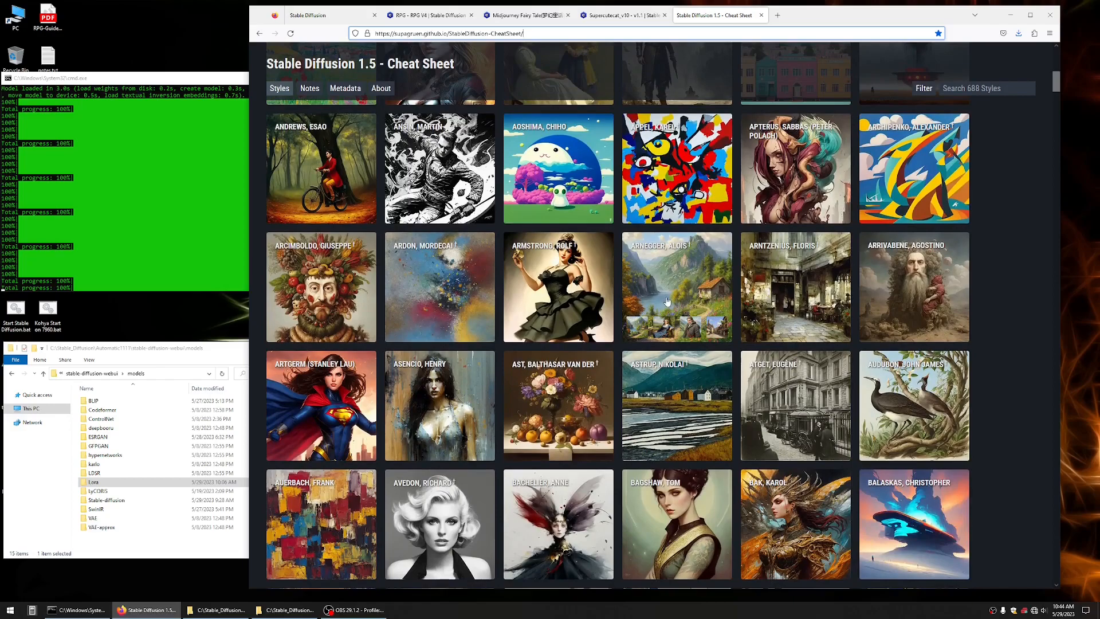
{"action": "scroll", "coordinate": [678, 282], "scroll_direction": "down", "scroll_amount": 2}
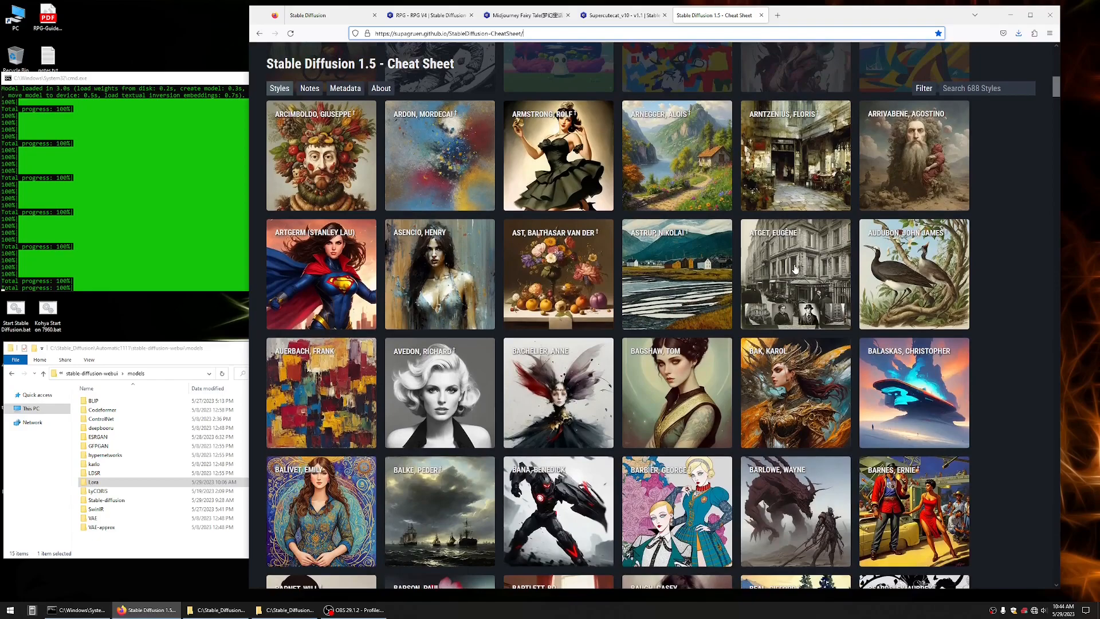
{"action": "scroll", "coordinate": [795, 270], "scroll_direction": "down", "scroll_amount": 5}
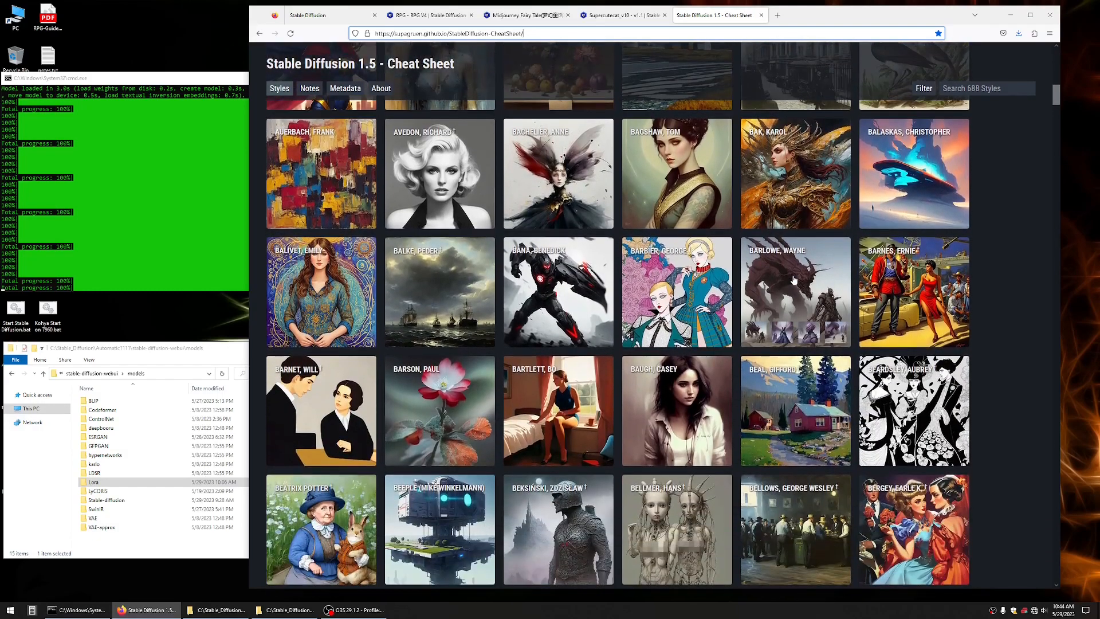
{"action": "scroll", "coordinate": [796, 292], "scroll_direction": "down", "scroll_amount": 4}
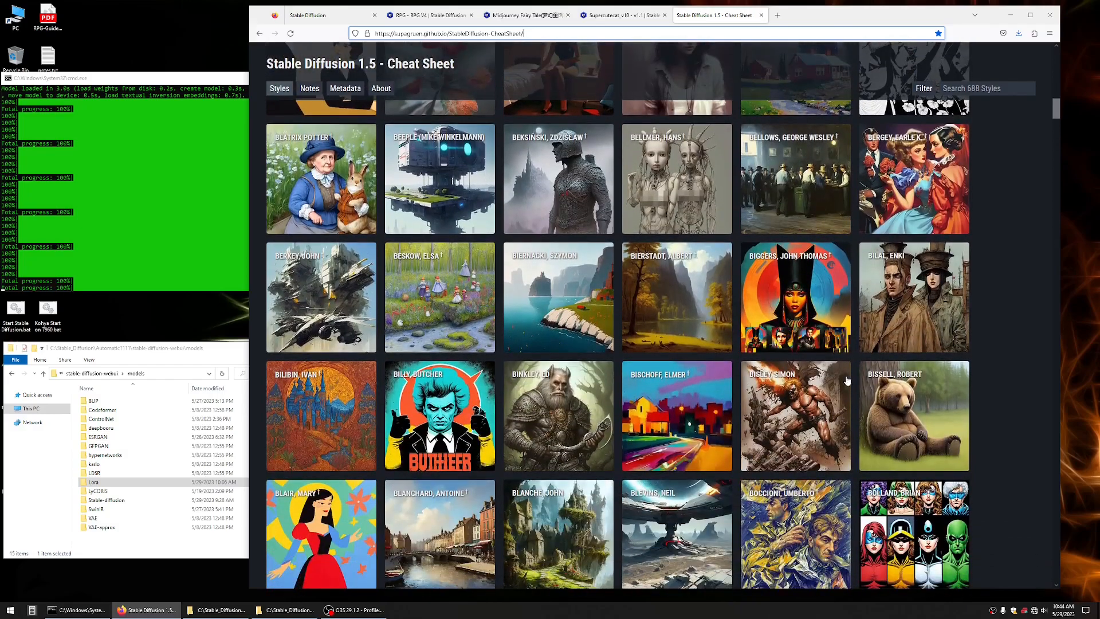
{"action": "scroll", "coordinate": [852, 434], "scroll_direction": "down", "scroll_amount": 1}
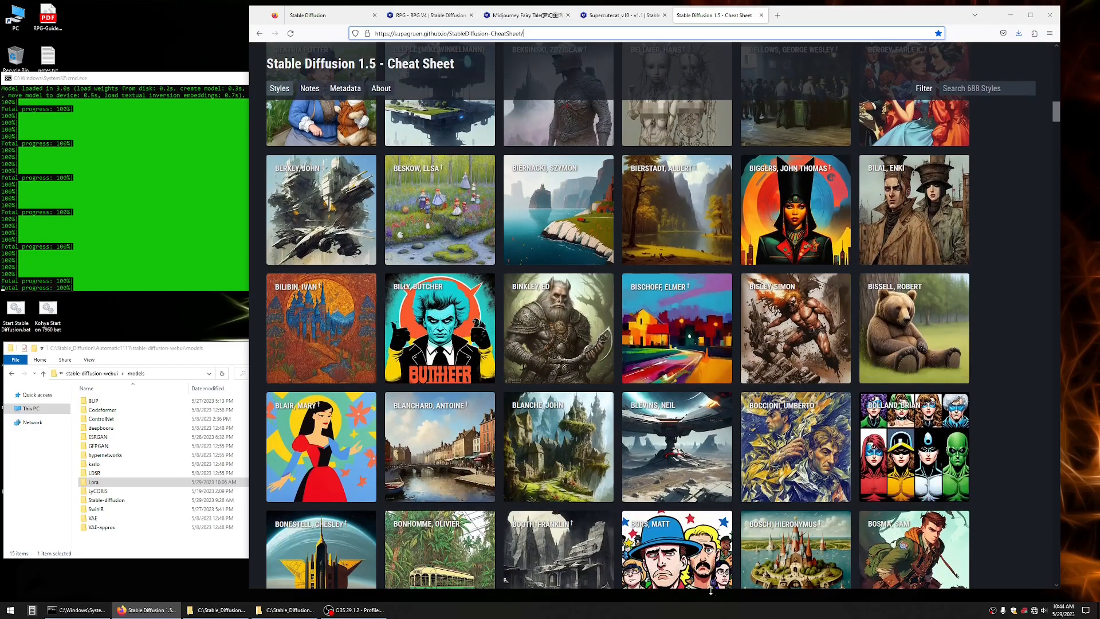
{"action": "scroll", "coordinate": [599, 518], "scroll_direction": "down", "scroll_amount": 4}
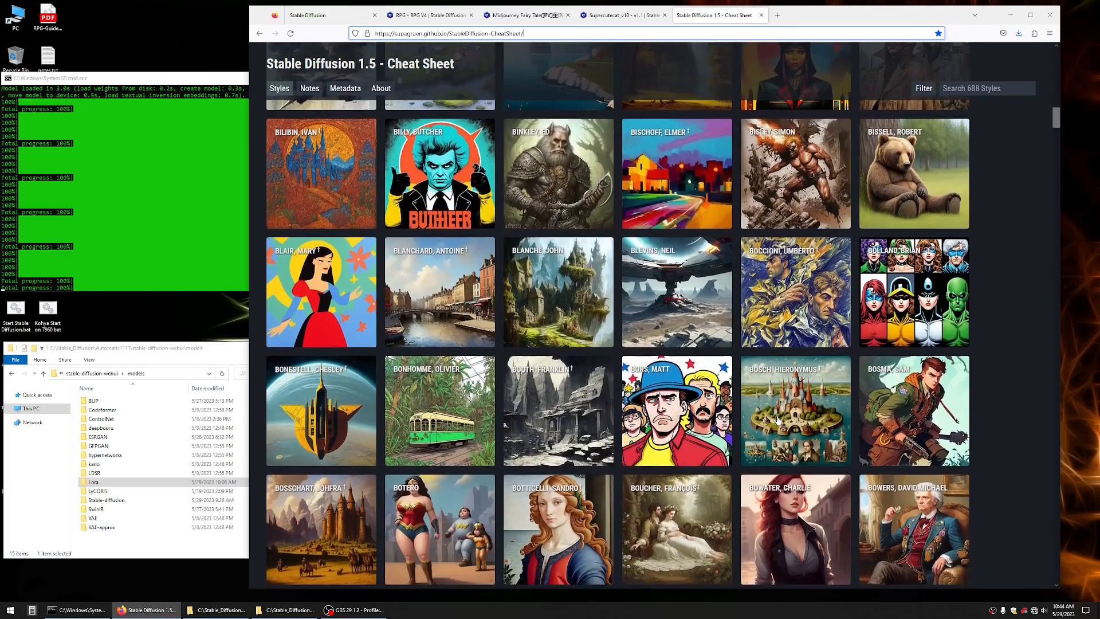
{"action": "scroll", "coordinate": [777, 421], "scroll_direction": "down", "scroll_amount": 2}
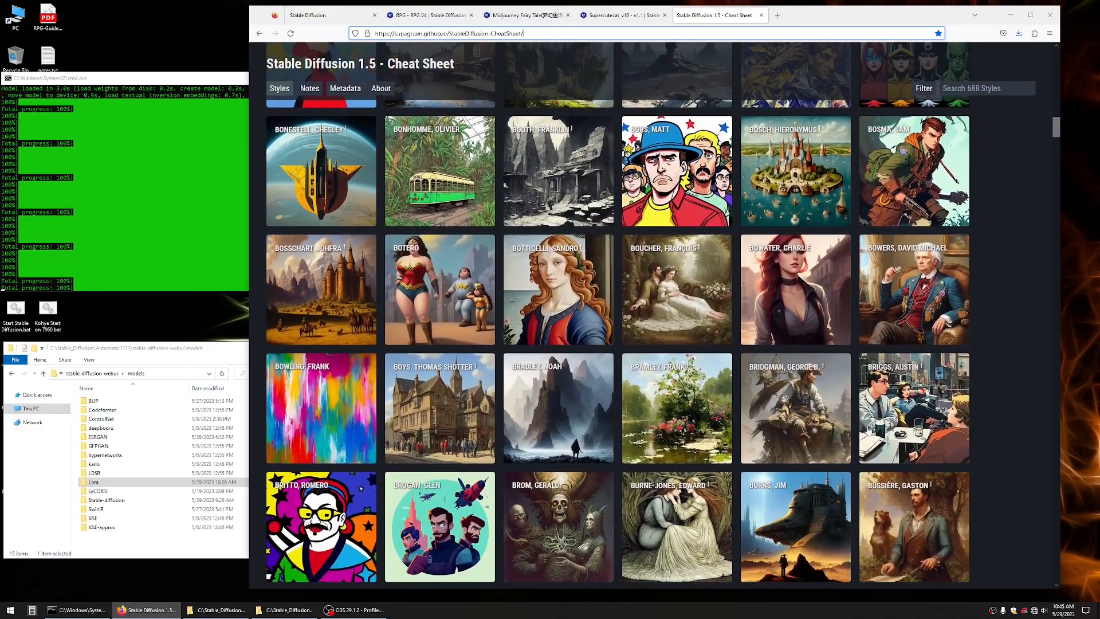
{"action": "scroll", "coordinate": [962, 381], "scroll_direction": "down", "scroll_amount": 2}
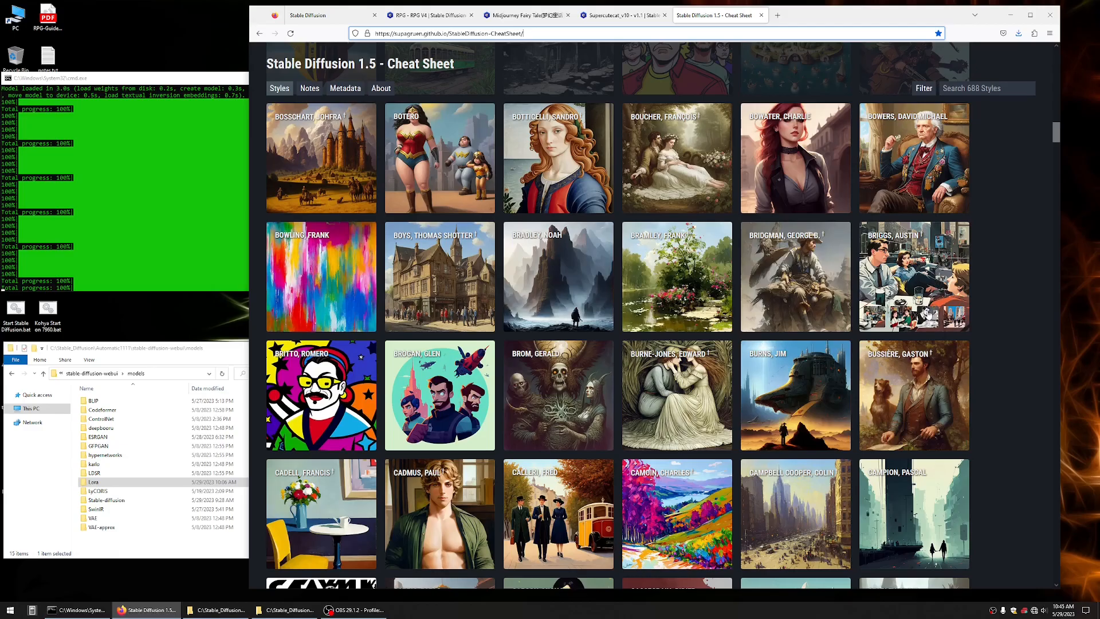
Expand the Austin Briggs style entry and examine its sample images, tags and copyable prompt.
{"action": "left_click", "coordinate": [902, 314]}
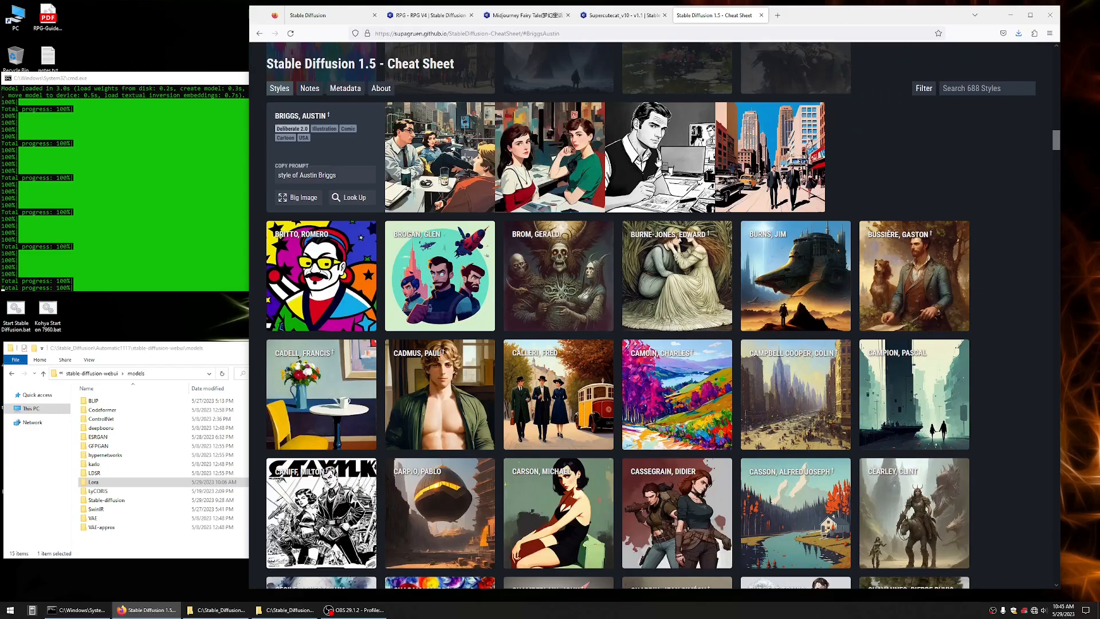
{"action": "scroll", "coordinate": [681, 224], "scroll_direction": "up", "scroll_amount": 2}
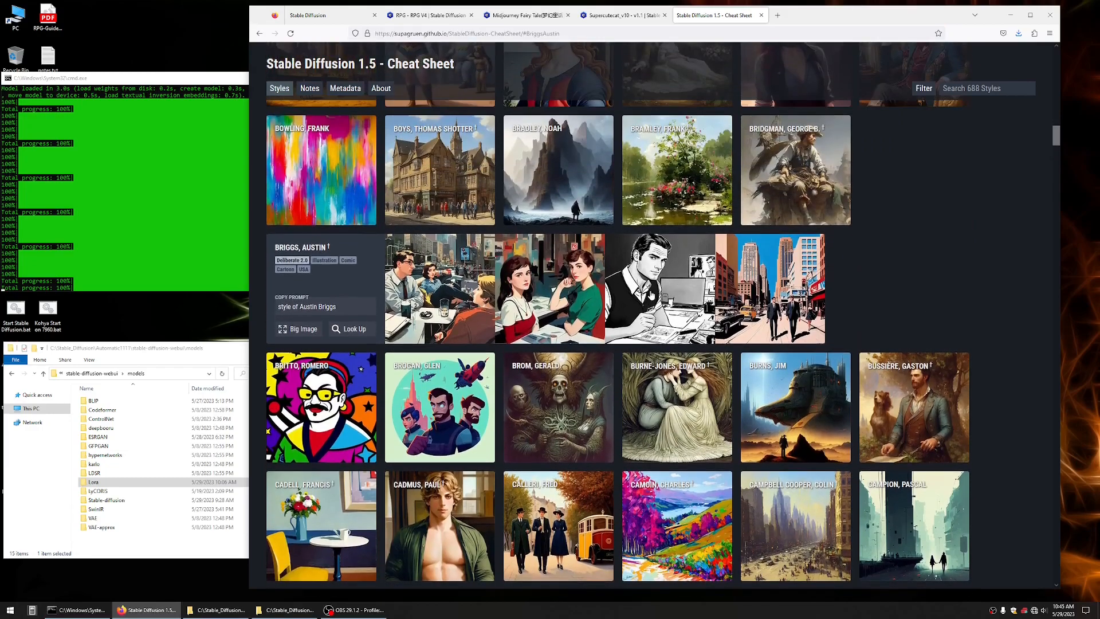
{"action": "scroll", "coordinate": [665, 447], "scroll_direction": "down", "scroll_amount": 2}
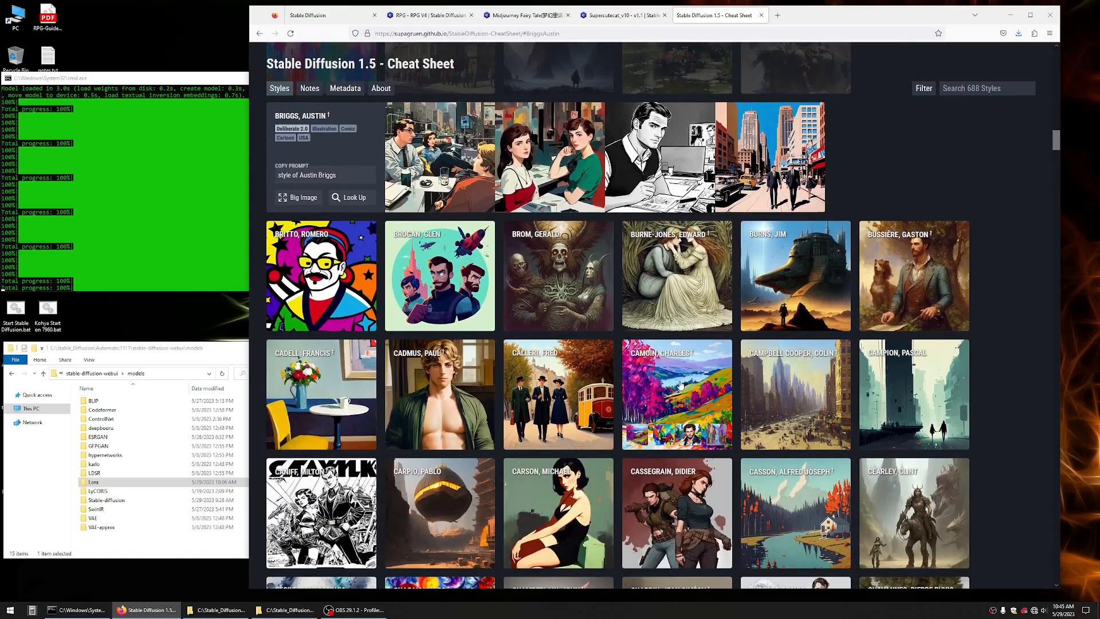
Browse the artist-inspired styles in the cheat sheet from the artists beginning with C through the last entries under Z.
{"action": "scroll", "coordinate": [680, 385], "scroll_direction": "down", "scroll_amount": 2}
{"action": "scroll", "coordinate": [817, 389], "scroll_direction": "down", "scroll_amount": 2}
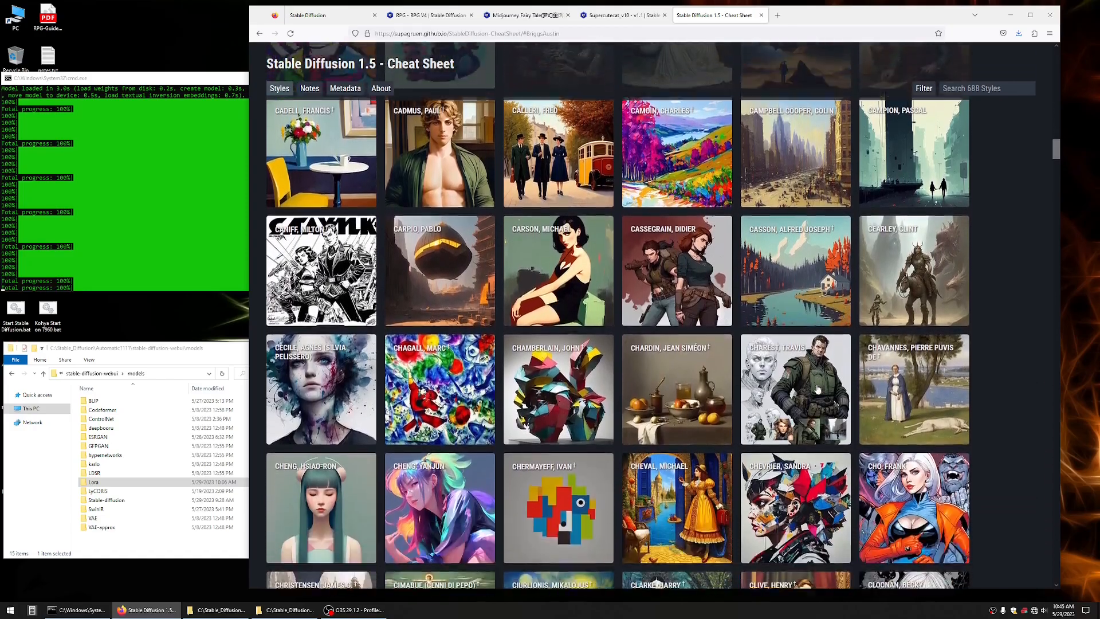
{"action": "scroll", "coordinate": [817, 389], "scroll_direction": "down", "scroll_amount": 2}
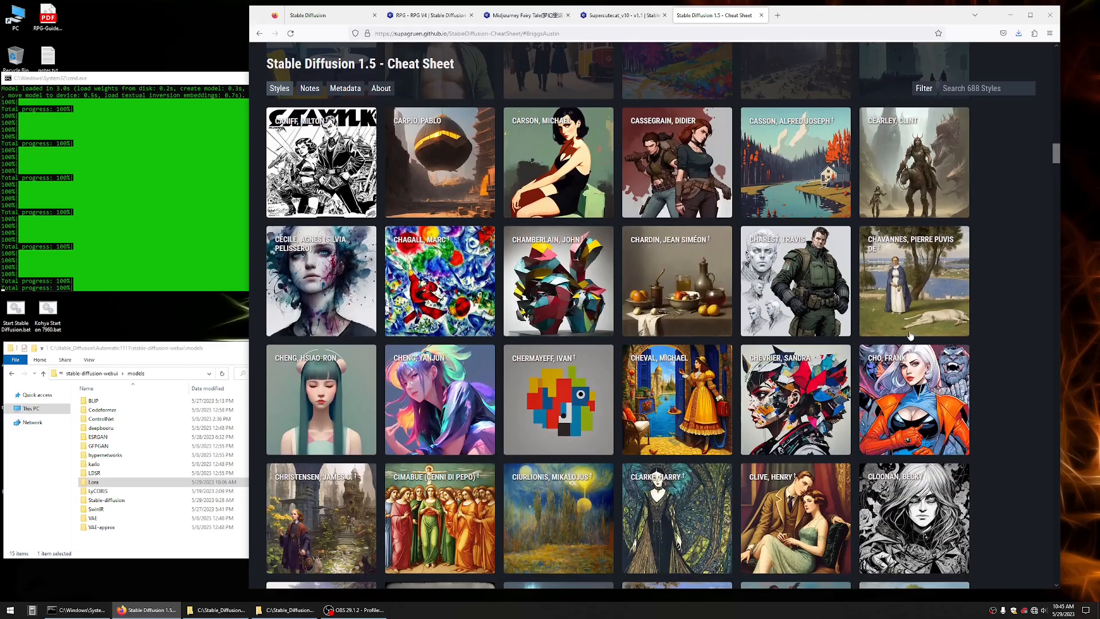
{"action": "mouse_move", "coordinate": [915, 332]}
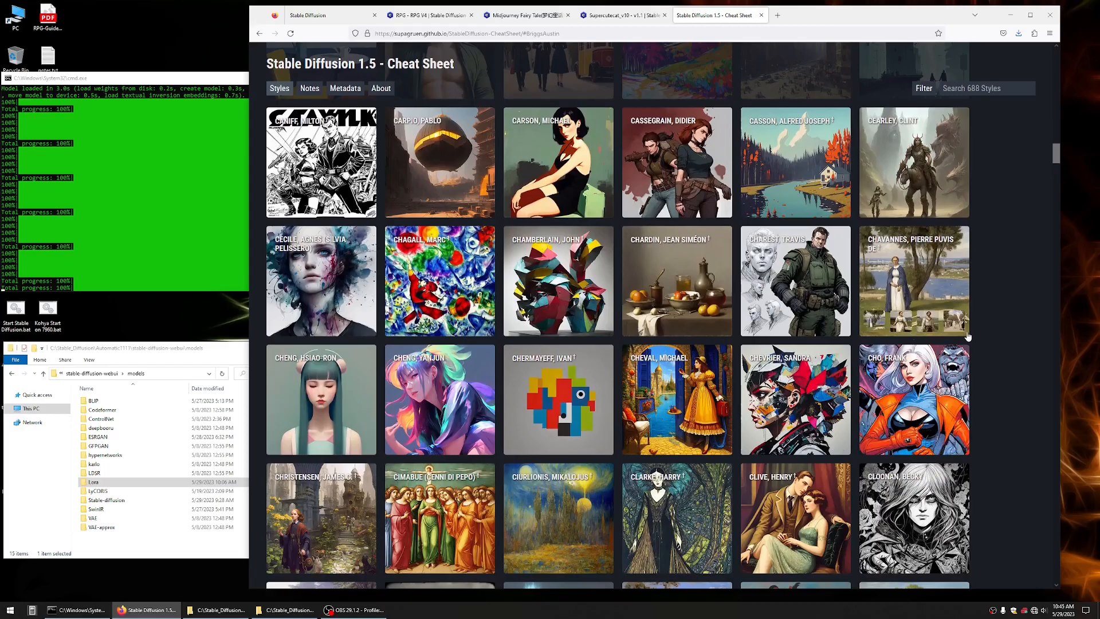
{"action": "scroll", "coordinate": [977, 337], "scroll_direction": "down", "scroll_amount": 2}
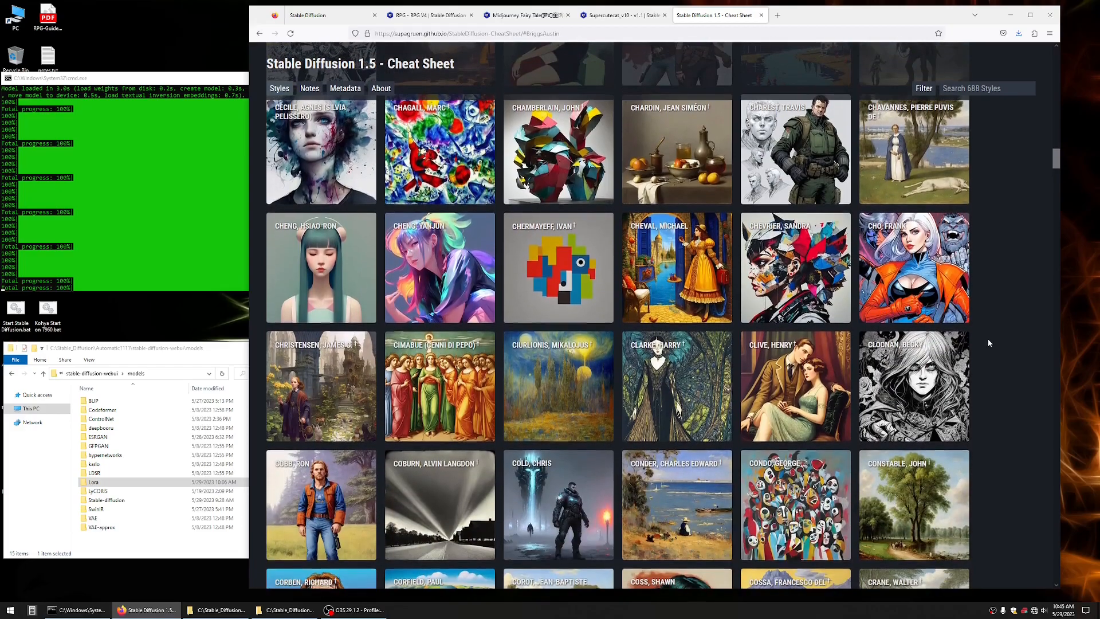
{"action": "scroll", "coordinate": [987, 338], "scroll_direction": "down", "scroll_amount": 3}
{"action": "scroll", "coordinate": [988, 339], "scroll_direction": "down", "scroll_amount": 10}
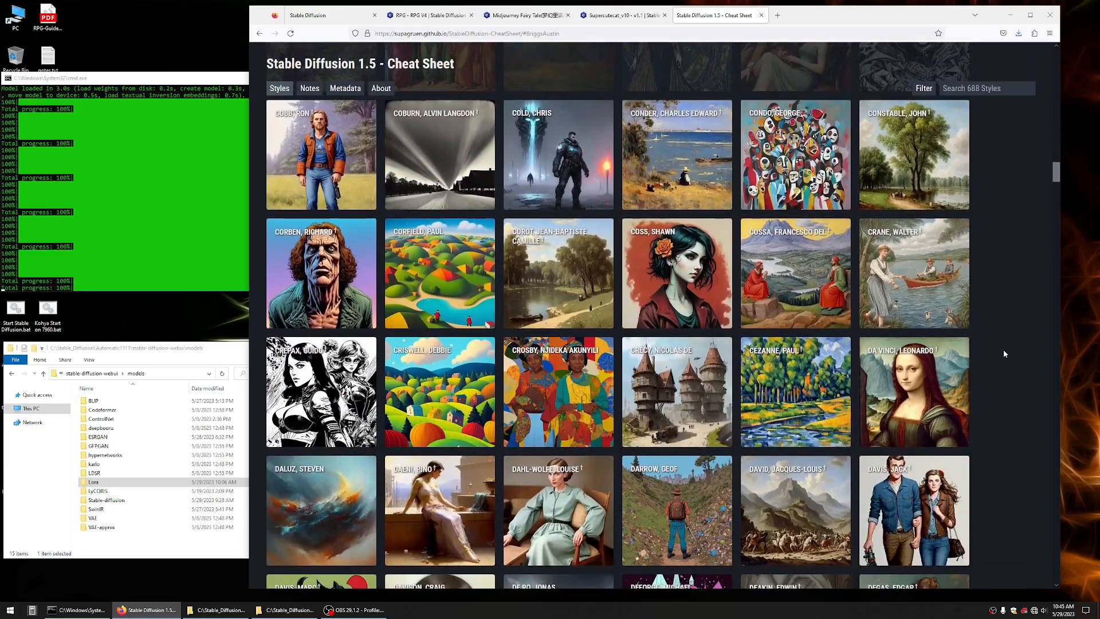
{"action": "scroll", "coordinate": [1003, 364], "scroll_direction": "down", "scroll_amount": 4}
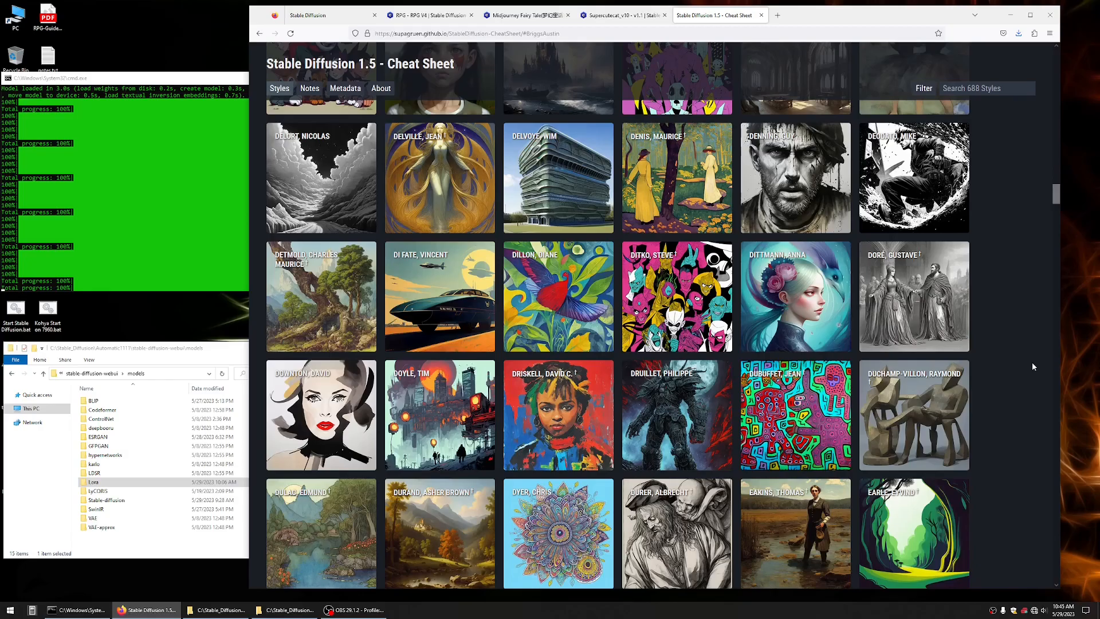
{"action": "scroll", "coordinate": [1032, 362], "scroll_direction": "down", "scroll_amount": 2}
{"action": "mouse_move", "coordinate": [914, 276]}
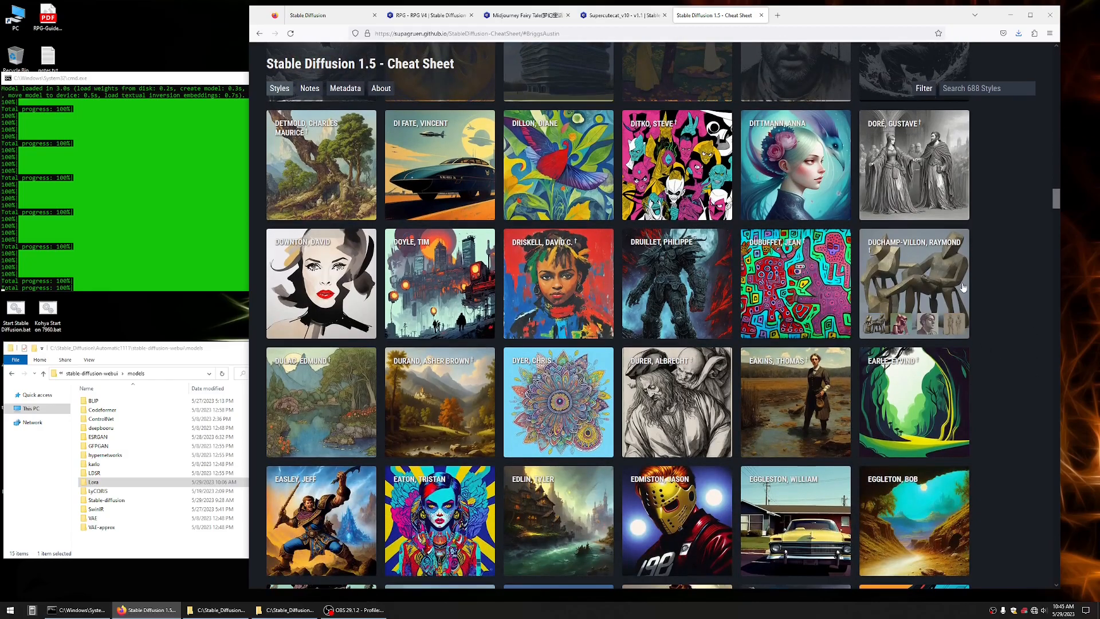
{"action": "scroll", "coordinate": [1011, 362], "scroll_direction": "down", "scroll_amount": 3}
{"action": "scroll", "coordinate": [1012, 359], "scroll_direction": "down", "scroll_amount": 6}
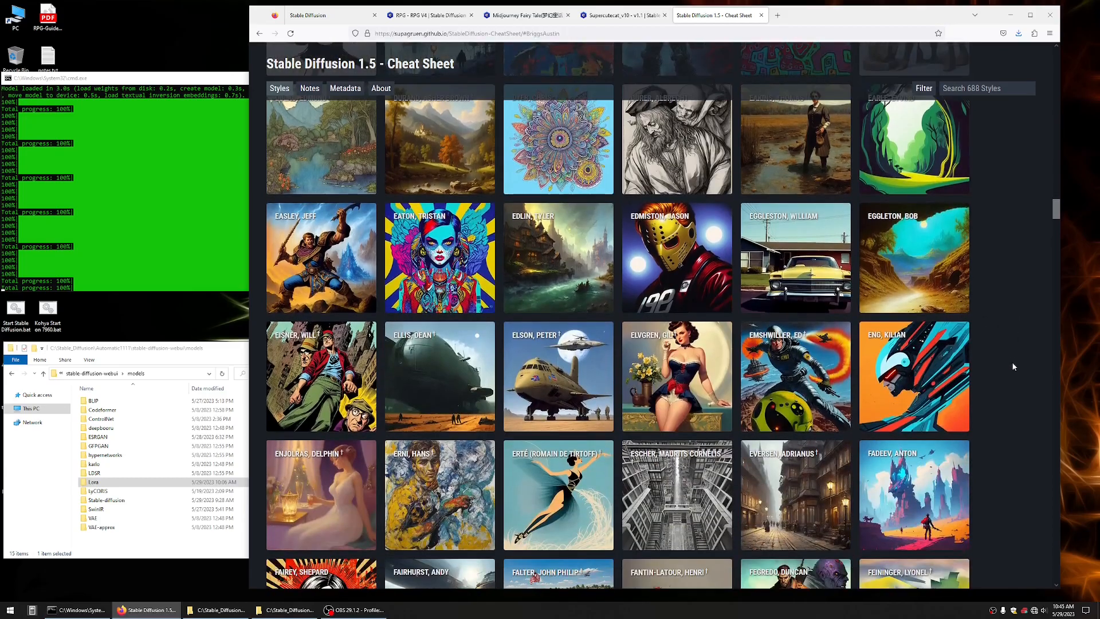
{"action": "scroll", "coordinate": [1048, 392], "scroll_direction": "down", "scroll_amount": 8}
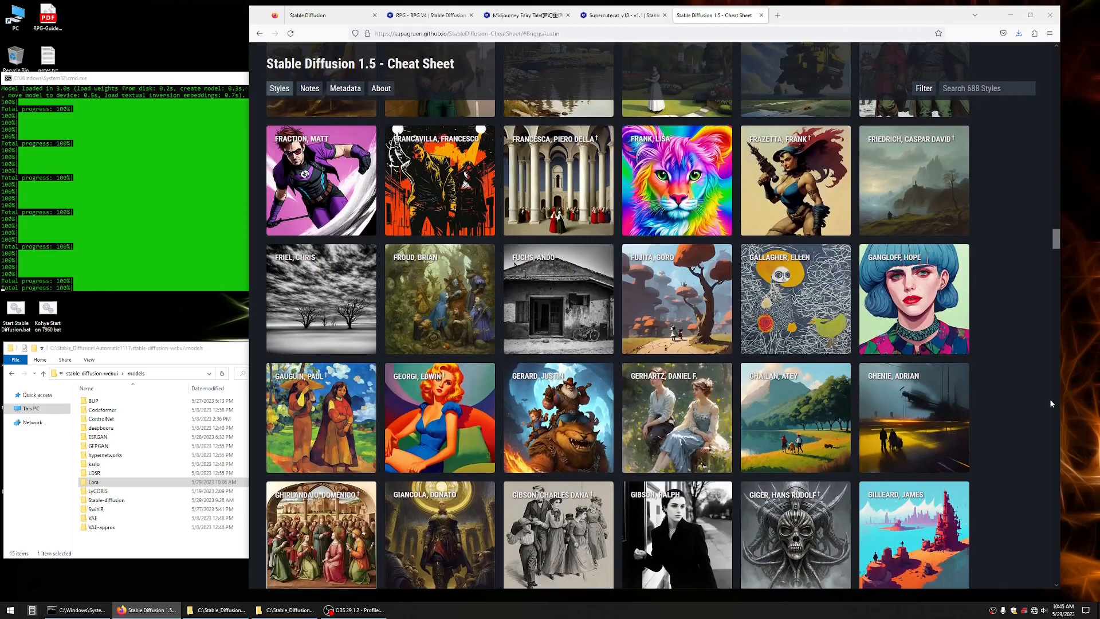
{"action": "scroll", "coordinate": [1049, 403], "scroll_direction": "down", "scroll_amount": 7}
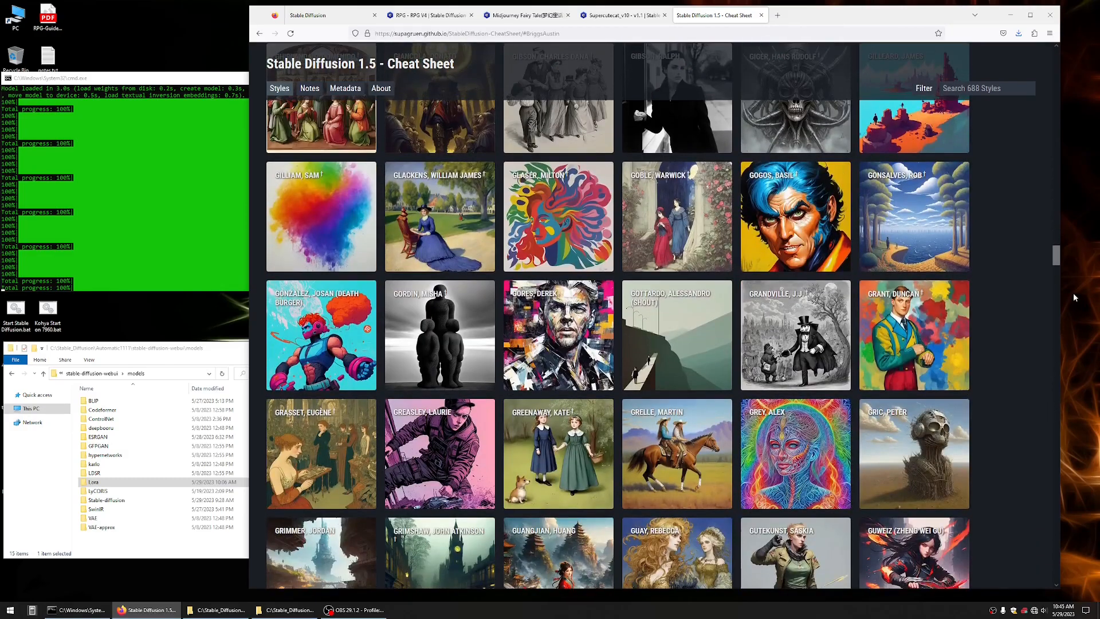
{"action": "scroll", "coordinate": [999, 326], "scroll_direction": "down", "scroll_amount": 4}
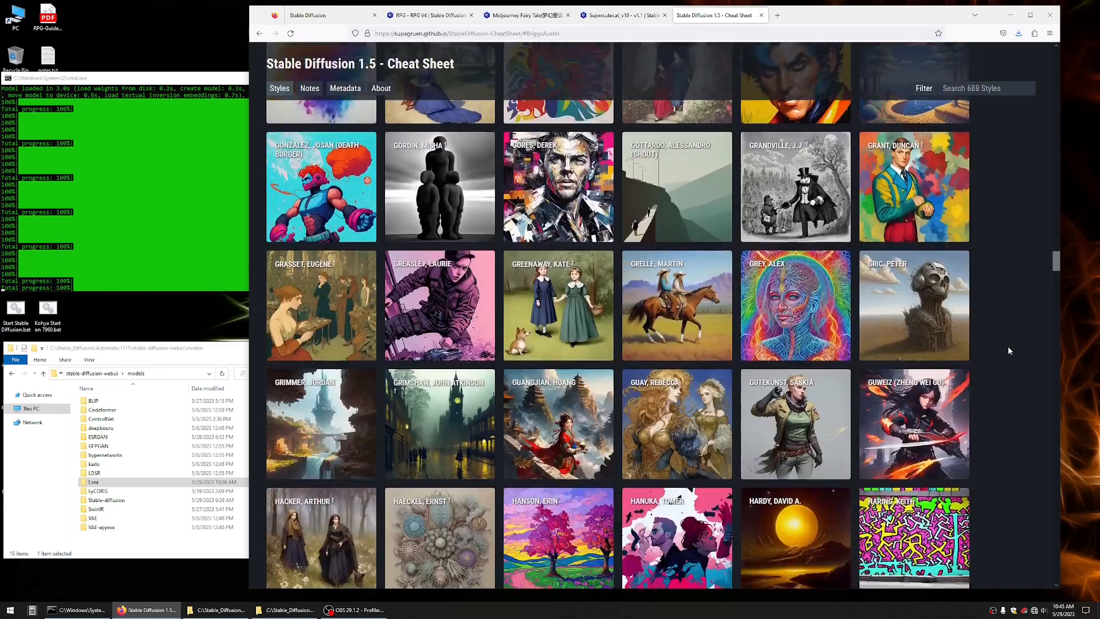
{"action": "scroll", "coordinate": [1009, 349], "scroll_direction": "down", "scroll_amount": 9}
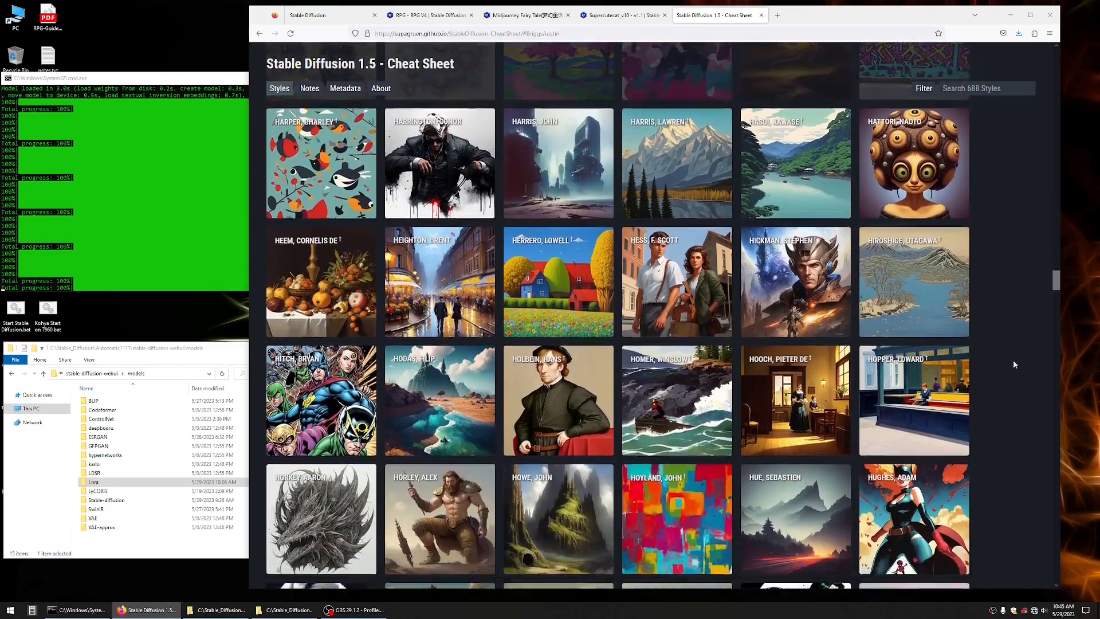
{"action": "scroll", "coordinate": [1014, 367], "scroll_direction": "down", "scroll_amount": 7}
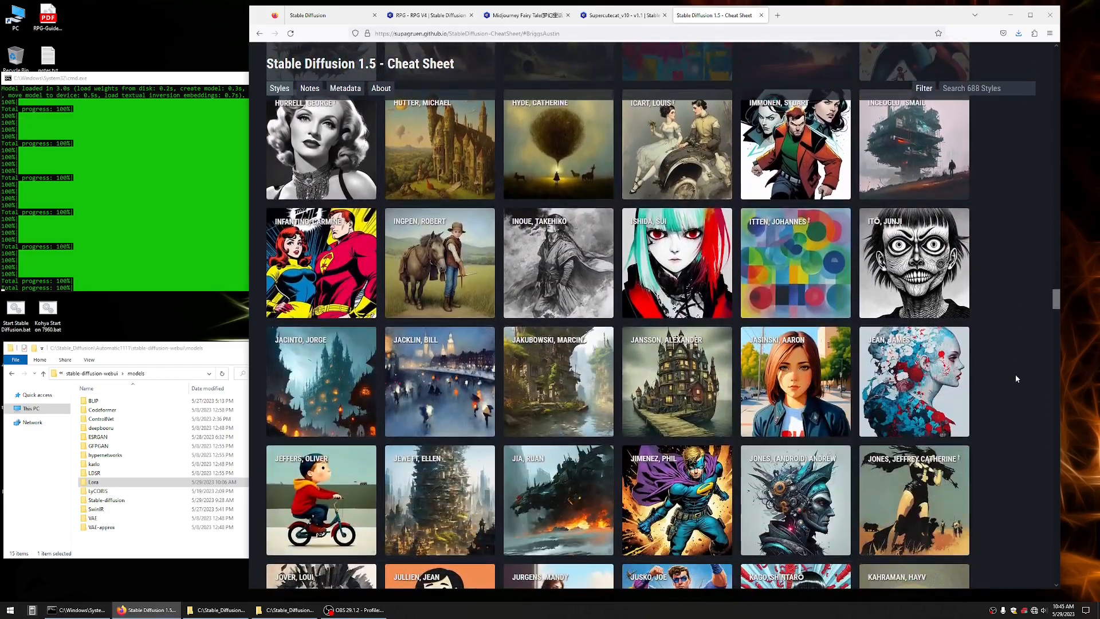
{"action": "scroll", "coordinate": [1015, 390], "scroll_direction": "down", "scroll_amount": 4}
{"action": "scroll", "coordinate": [1016, 394], "scroll_direction": "down", "scroll_amount": 3}
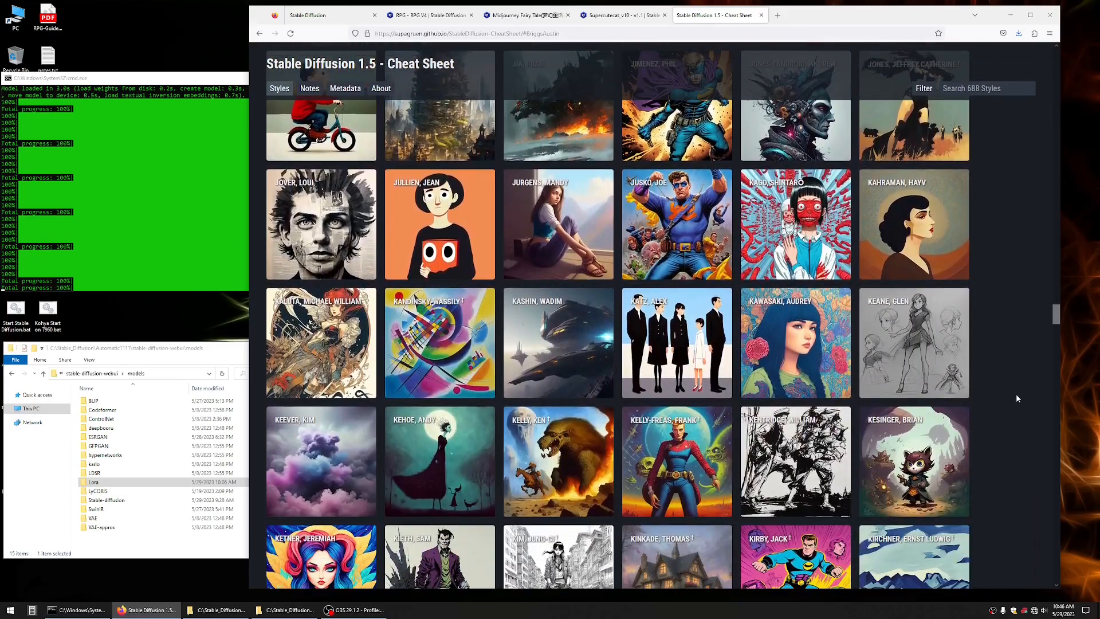
{"action": "scroll", "coordinate": [1016, 398], "scroll_direction": "down", "scroll_amount": 8}
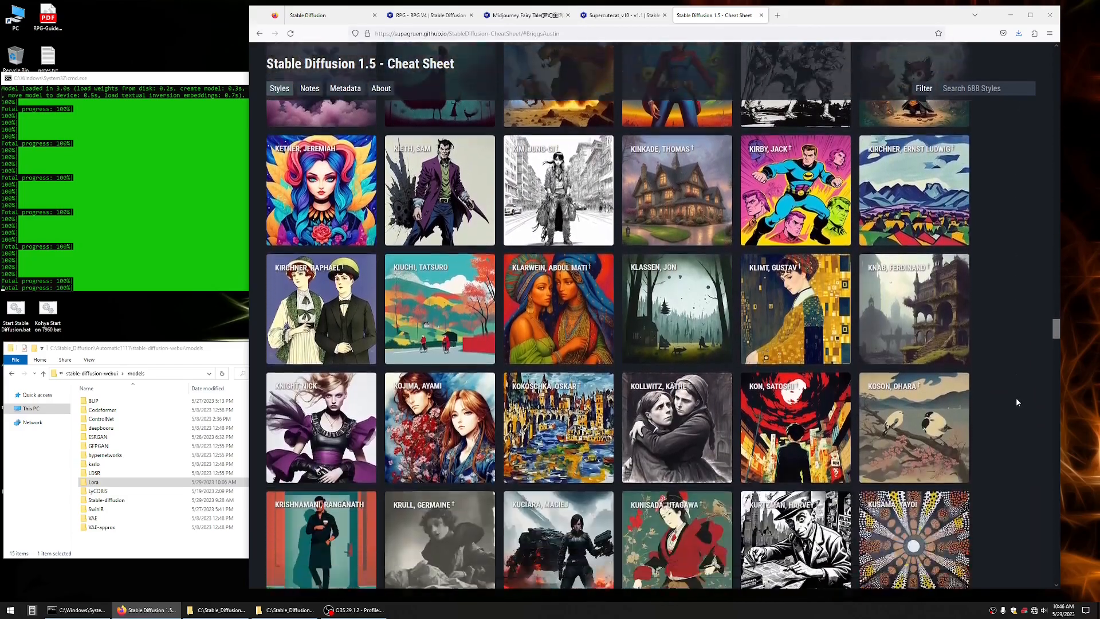
{"action": "scroll", "coordinate": [1016, 397], "scroll_direction": "down", "scroll_amount": 10}
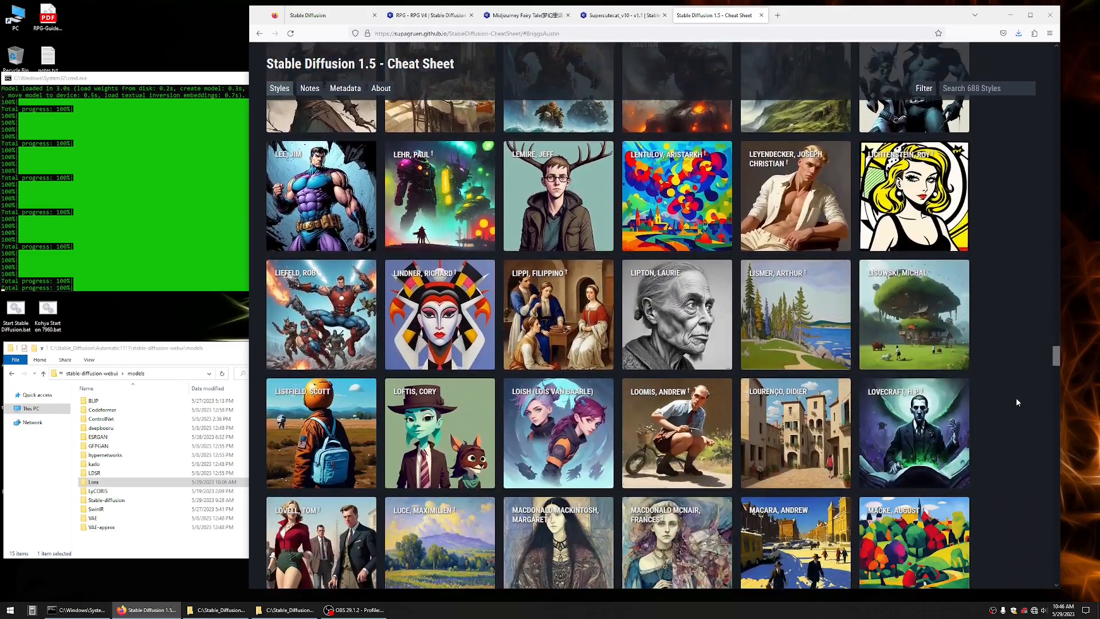
{"action": "scroll", "coordinate": [1015, 396], "scroll_direction": "down", "scroll_amount": 8}
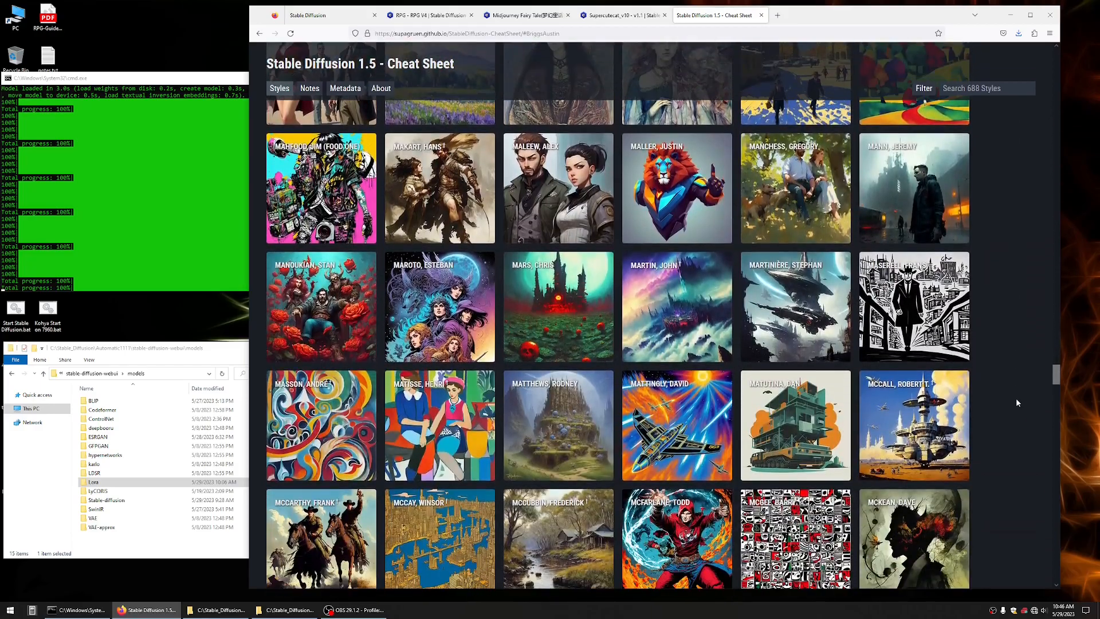
{"action": "scroll", "coordinate": [1017, 399], "scroll_direction": "down", "scroll_amount": 7}
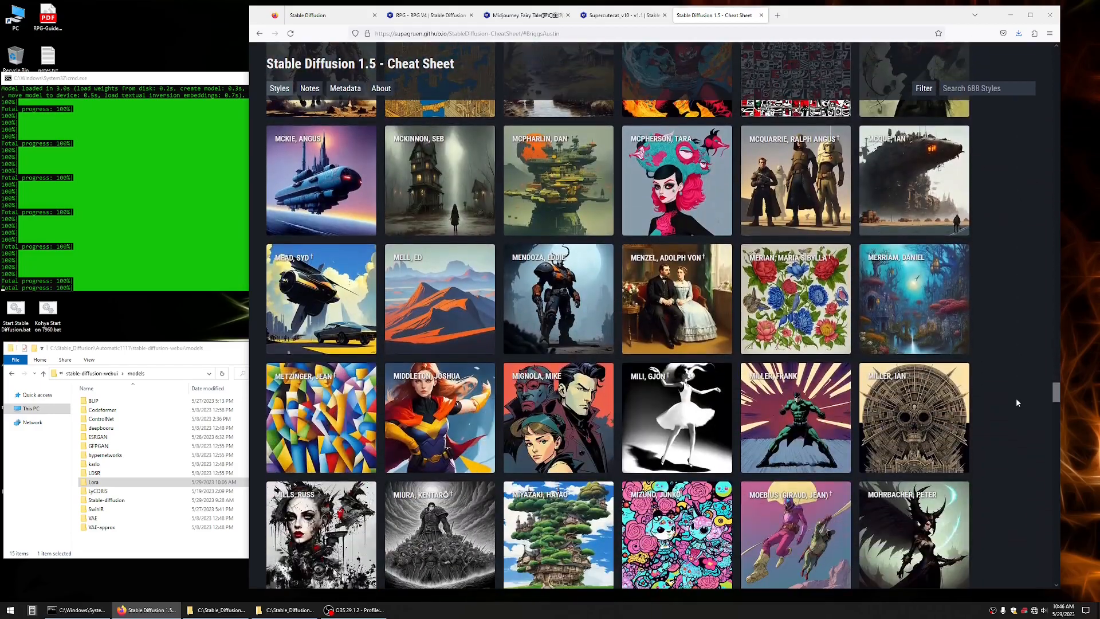
{"action": "scroll", "coordinate": [1016, 397], "scroll_direction": "down", "scroll_amount": 6}
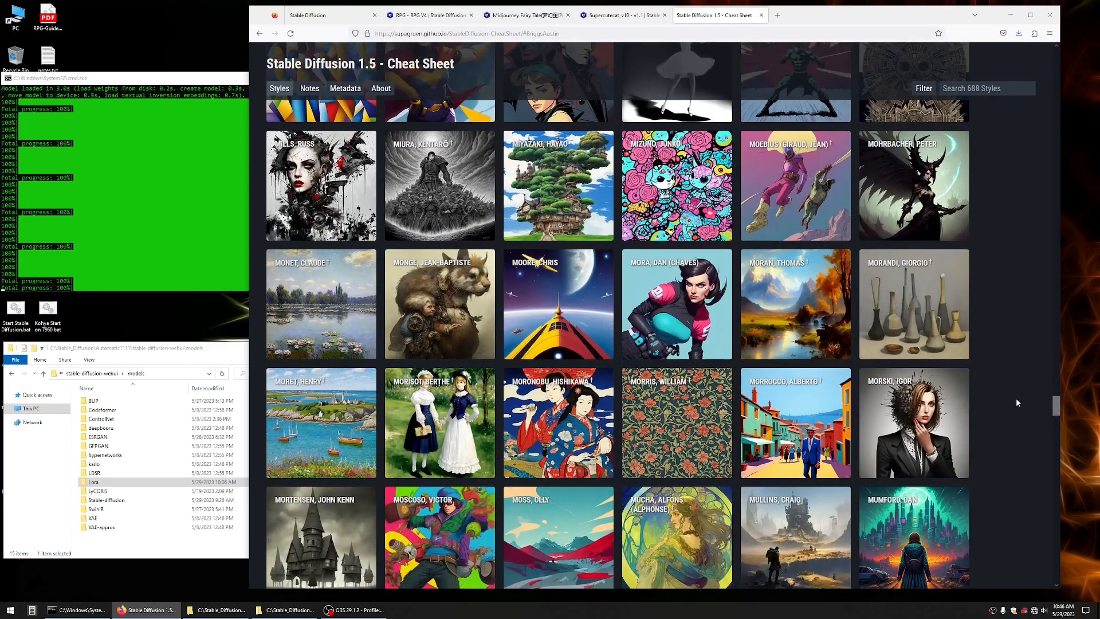
{"action": "scroll", "coordinate": [1015, 398], "scroll_direction": "down", "scroll_amount": 3}
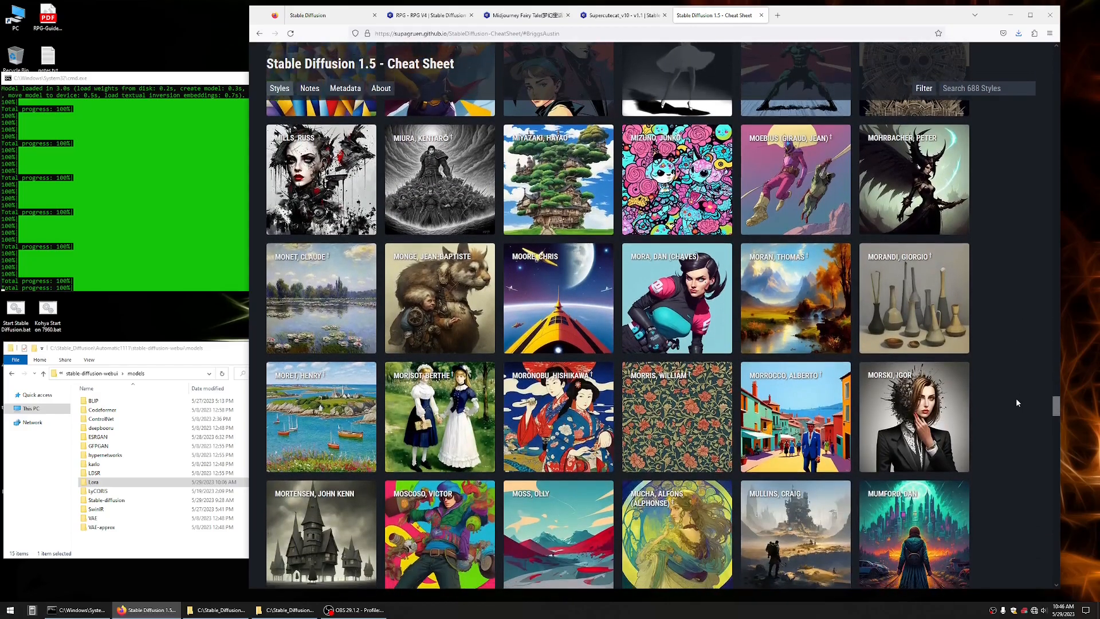
{"action": "scroll", "coordinate": [1016, 403], "scroll_direction": "down", "scroll_amount": 10}
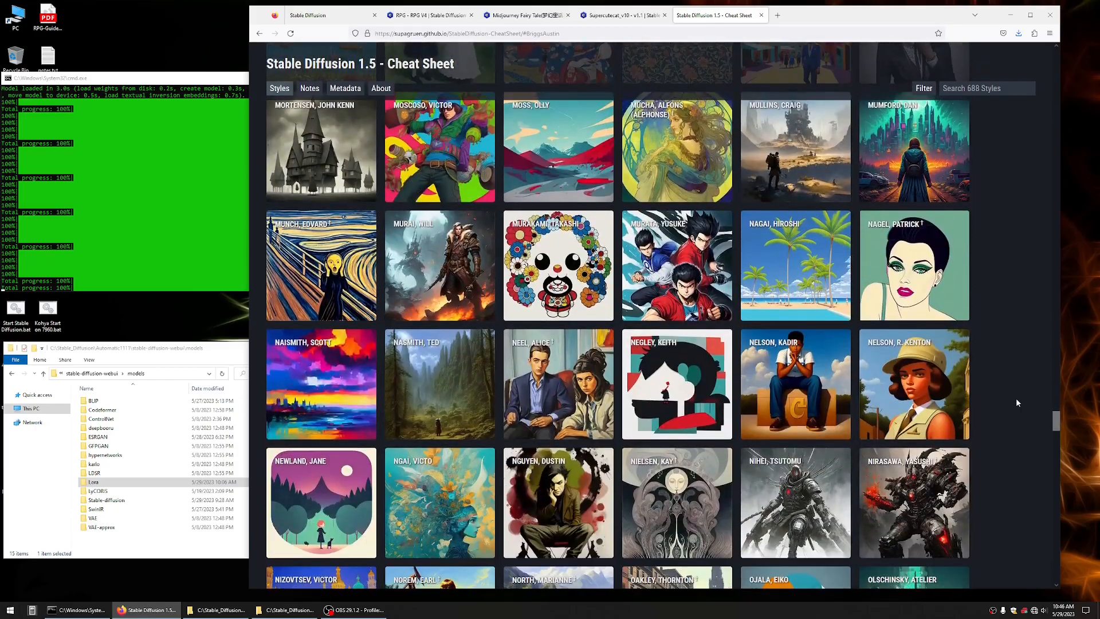
{"action": "scroll", "coordinate": [1017, 403], "scroll_direction": "down", "scroll_amount": 10}
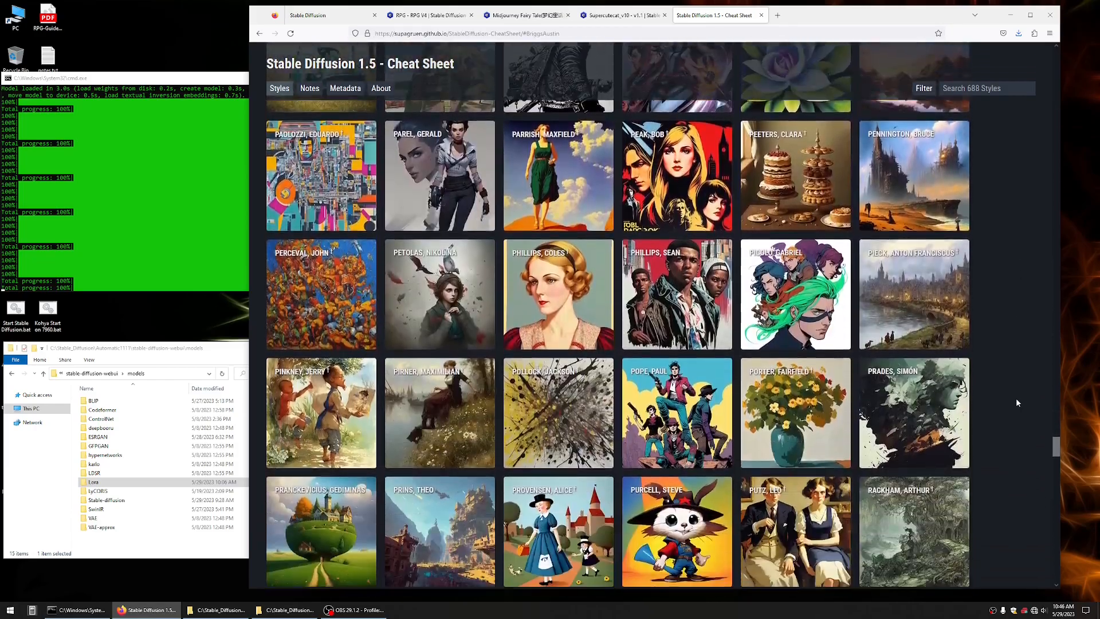
{"action": "scroll", "coordinate": [1016, 403], "scroll_direction": "down", "scroll_amount": 10}
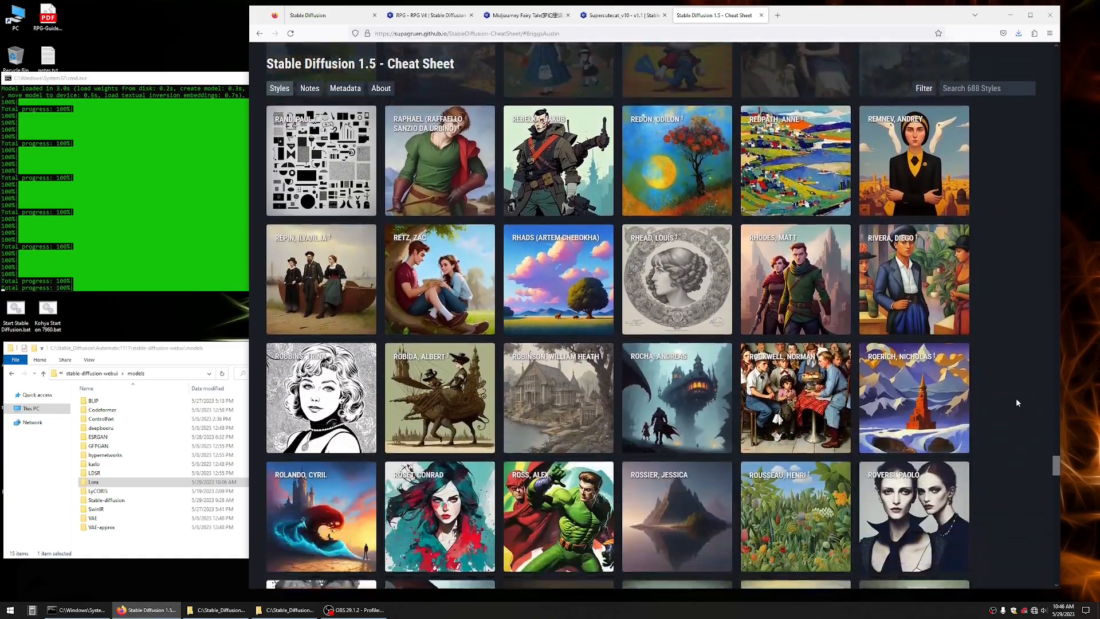
{"action": "scroll", "coordinate": [1016, 403], "scroll_direction": "down", "scroll_amount": 10}
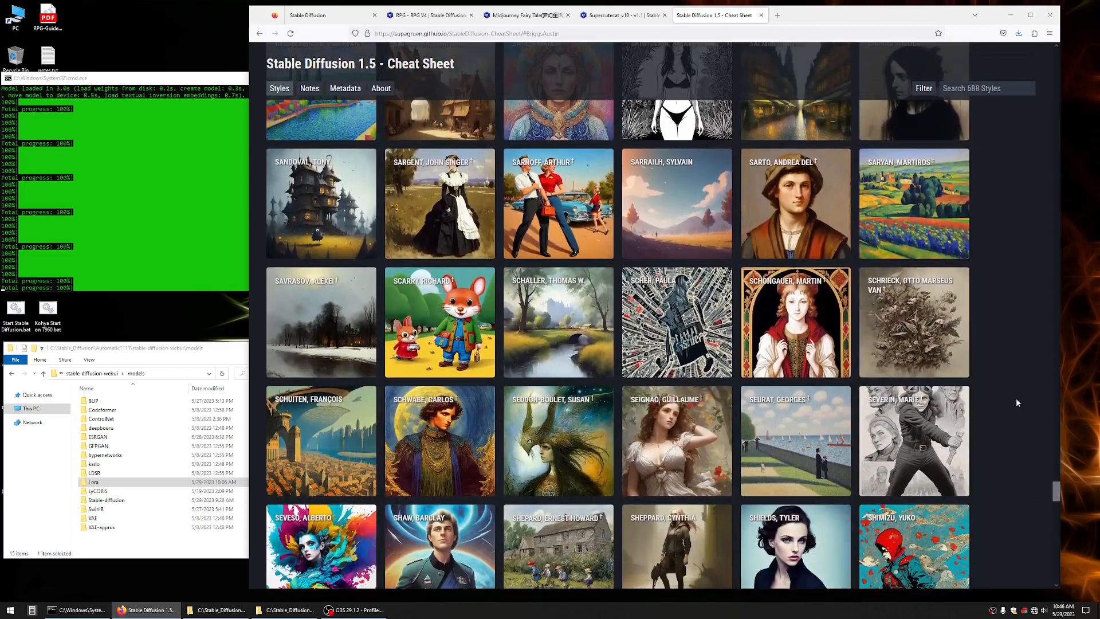
{"action": "scroll", "coordinate": [1016, 403], "scroll_direction": "down", "scroll_amount": 10}
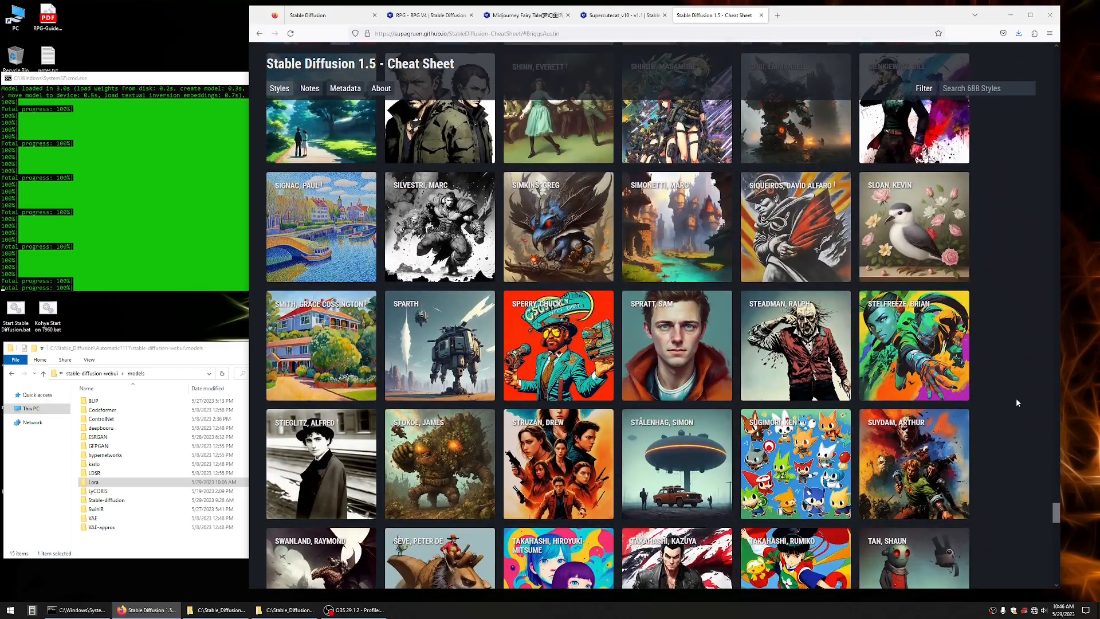
{"action": "scroll", "coordinate": [1017, 402], "scroll_direction": "down", "scroll_amount": 10}
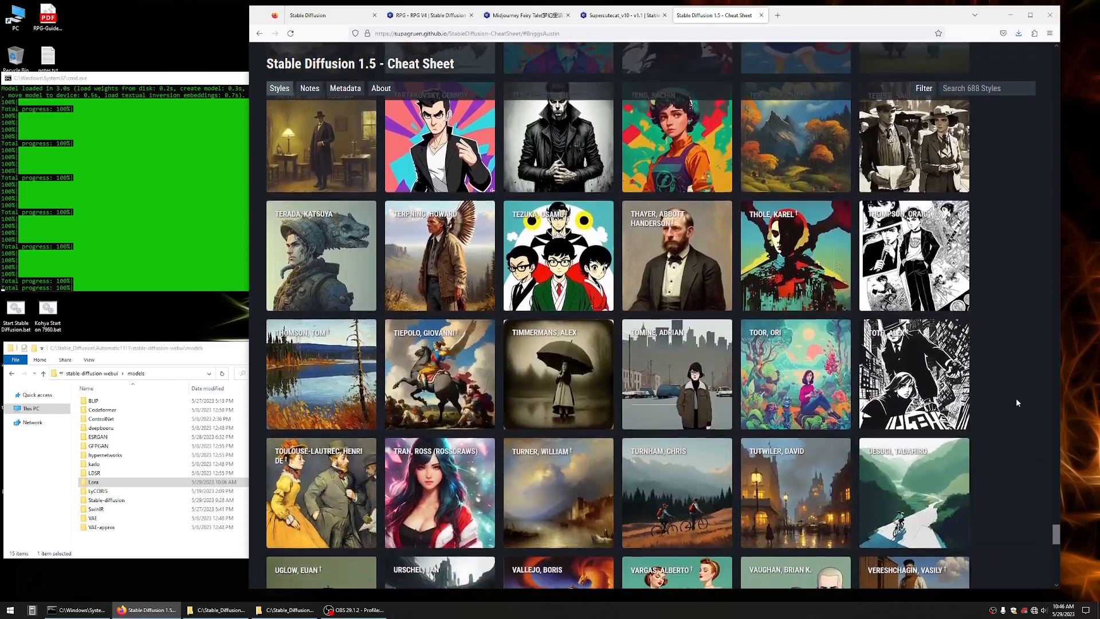
{"action": "scroll", "coordinate": [1017, 402], "scroll_direction": "down", "scroll_amount": 12}
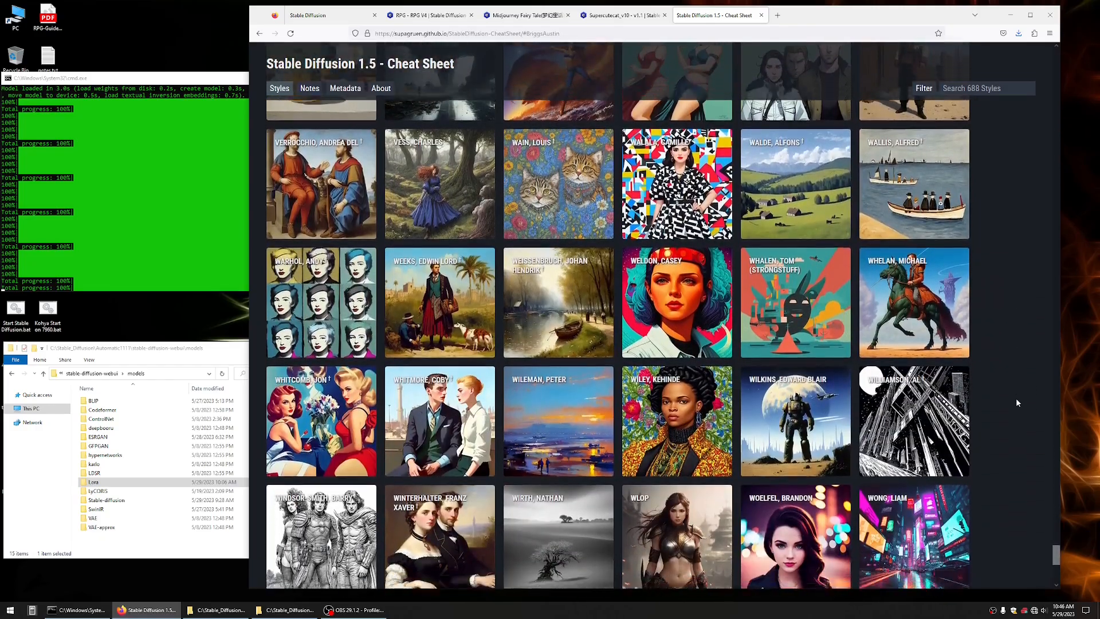
{"action": "scroll", "coordinate": [1016, 398], "scroll_direction": "down", "scroll_amount": 2}
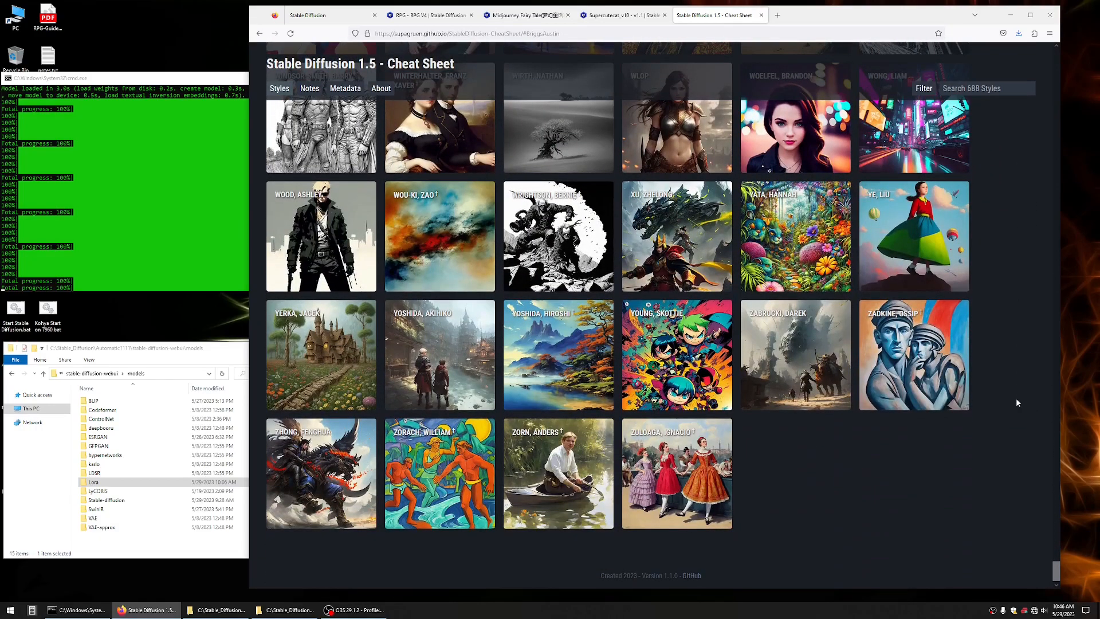
Expand the Hannah Yata style entry, view its sample images at full size and return to the cheat sheet.
{"action": "scroll", "coordinate": [1017, 402], "scroll_direction": "up", "scroll_amount": 2}
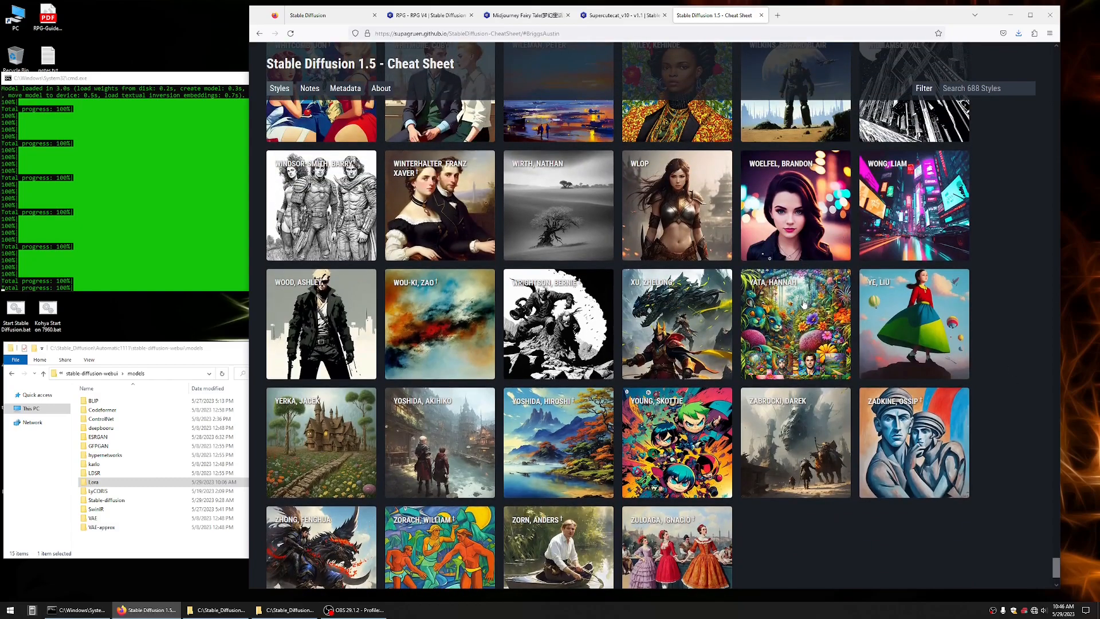
{"action": "left_click", "coordinate": [804, 304]}
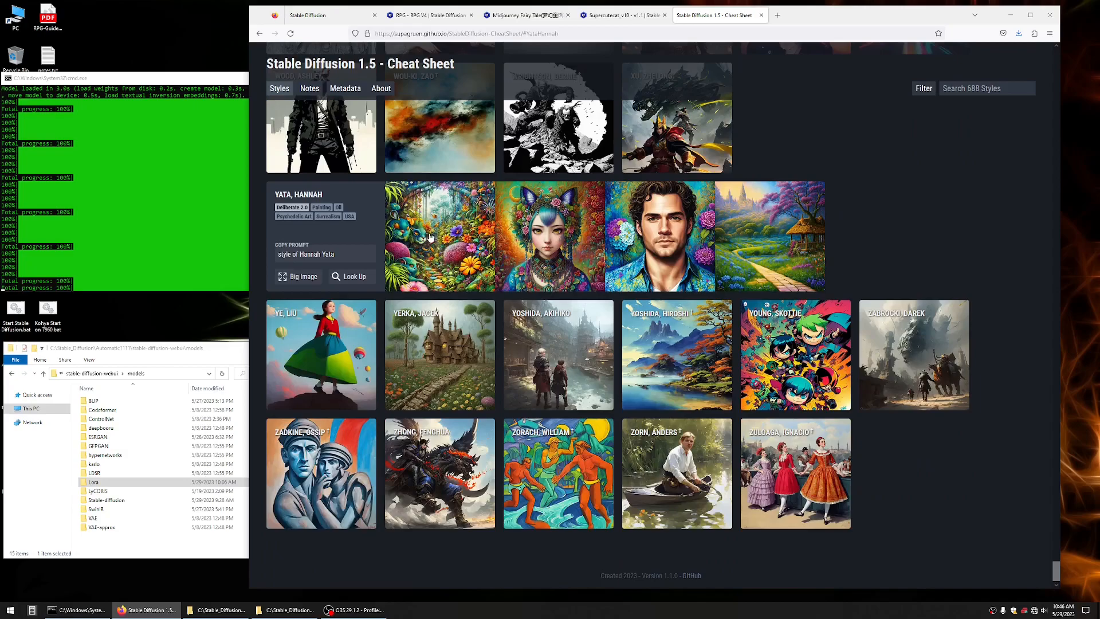
{"action": "left_click", "coordinate": [292, 277]}
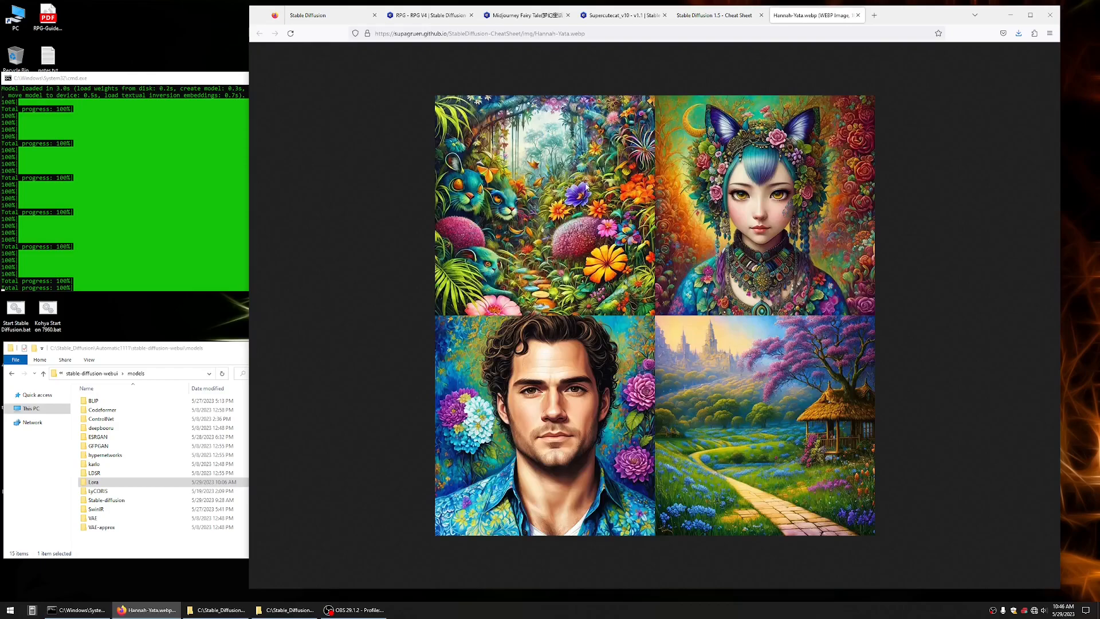
{"action": "left_click", "coordinate": [721, 20]}
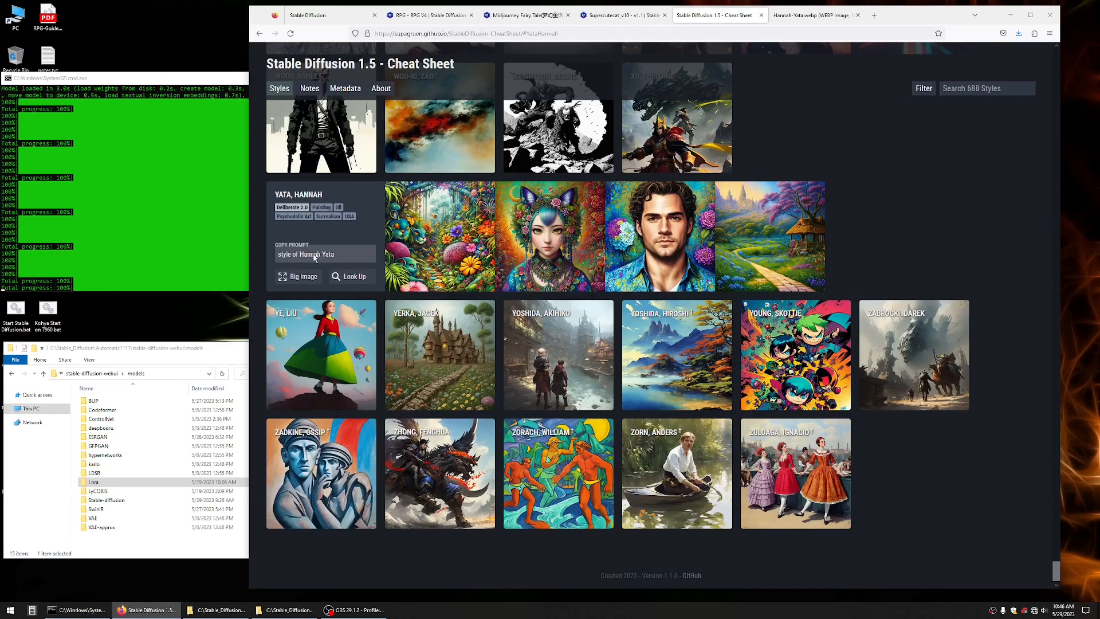
Copy the prompt "style of Hannah Yata" from the expanded entry and activate the style search.
{"action": "left_click", "coordinate": [338, 253]}
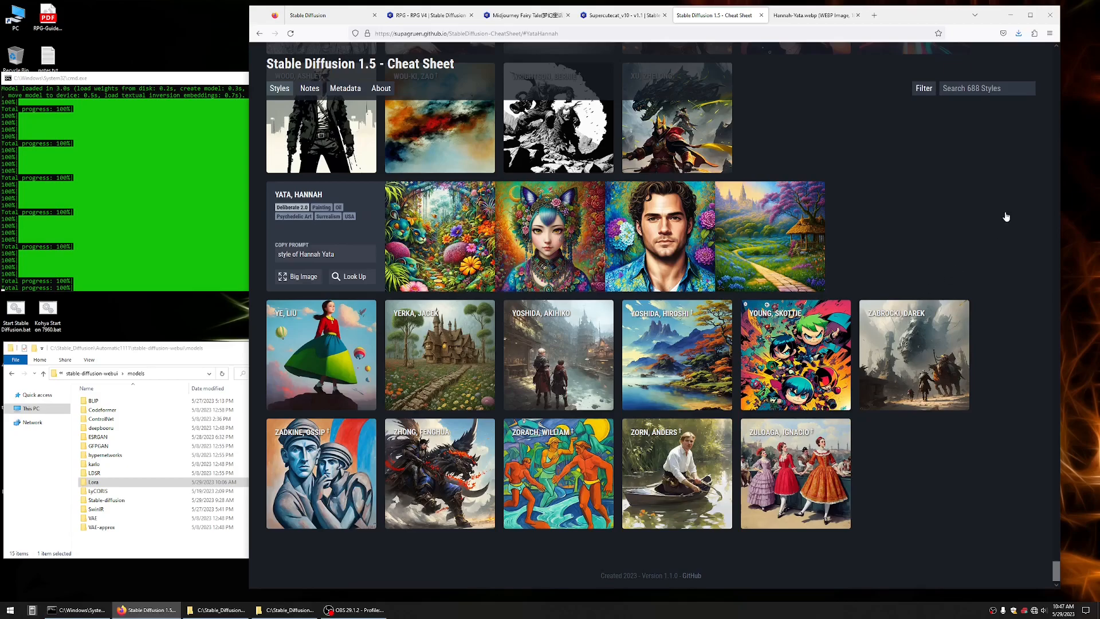
{"action": "scroll", "coordinate": [1006, 216], "scroll_direction": "up", "scroll_amount": 4}
{"action": "left_click", "coordinate": [981, 88]}
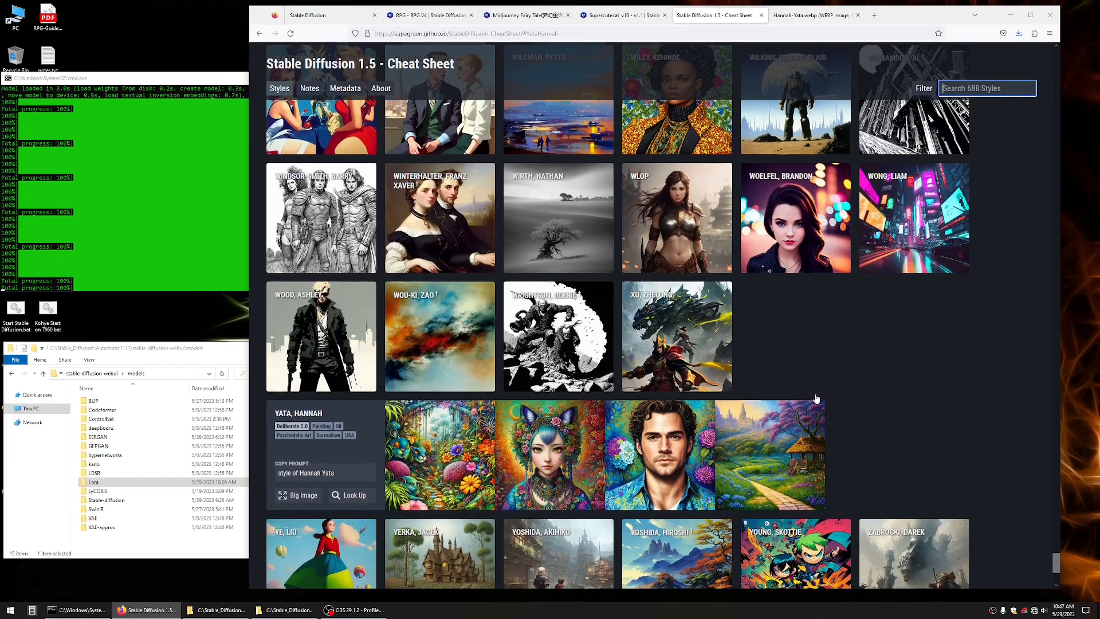
{"action": "scroll", "coordinate": [820, 395], "scroll_direction": "down", "scroll_amount": 4}
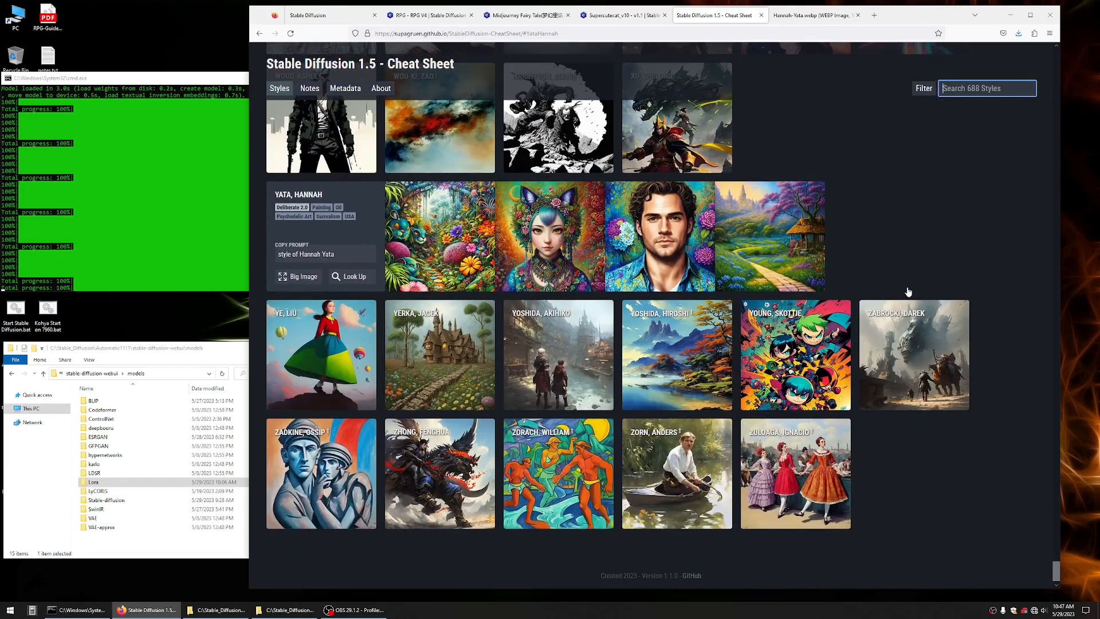
Append "style of Hannah Yata" to the prompt "cute cat in a field" in txt2img.
{"action": "scroll", "coordinate": [911, 287], "scroll_direction": "up", "scroll_amount": 4}
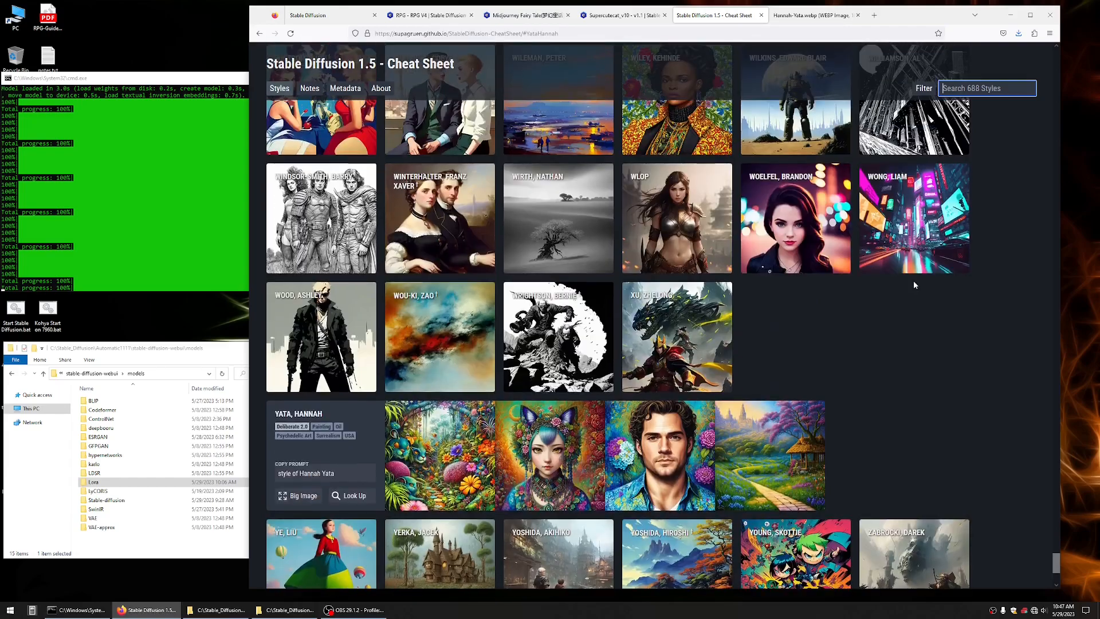
{"action": "left_click", "coordinate": [322, 17]}
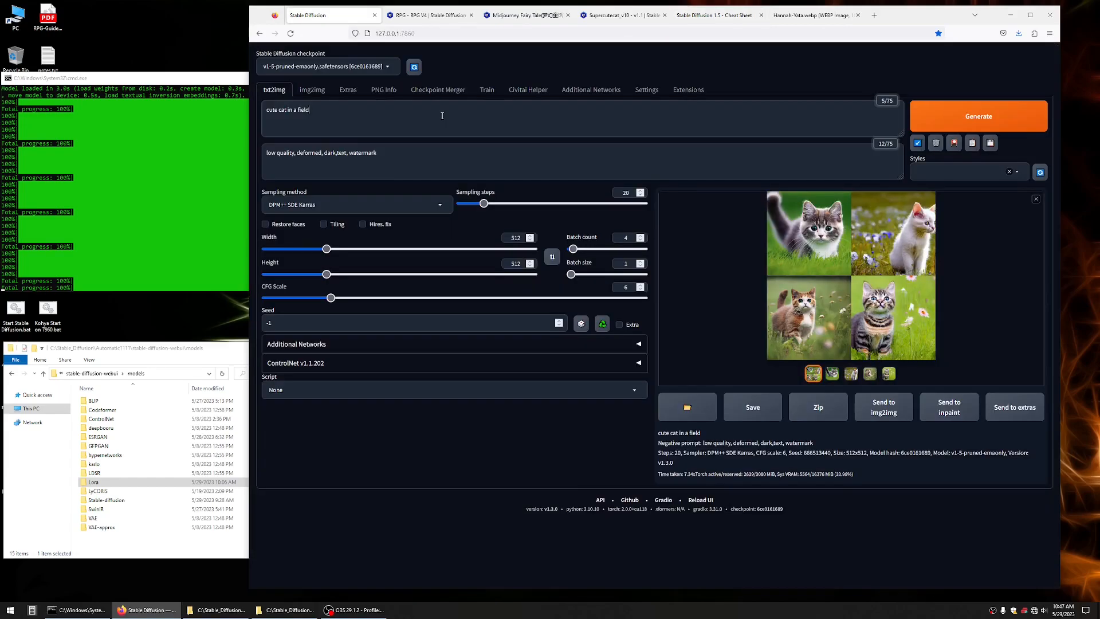
{"action": "key", "text": "ctrl+v"}
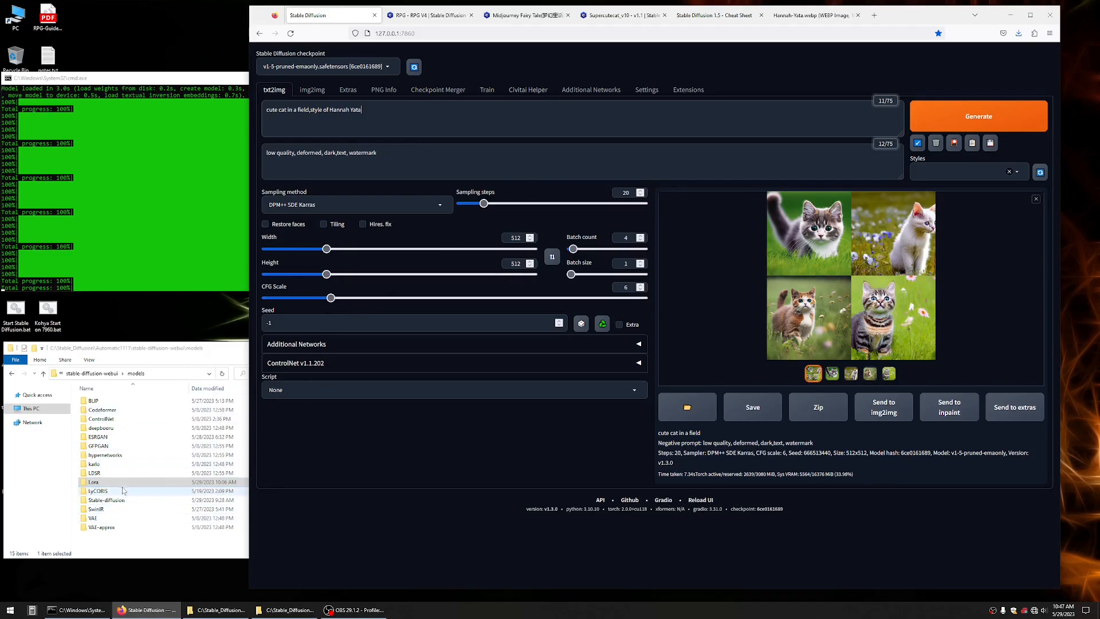
Refresh the checkpoint list and keep v1-5-pruned-emaonly.safetensors selected.
{"action": "left_click", "coordinate": [414, 68]}
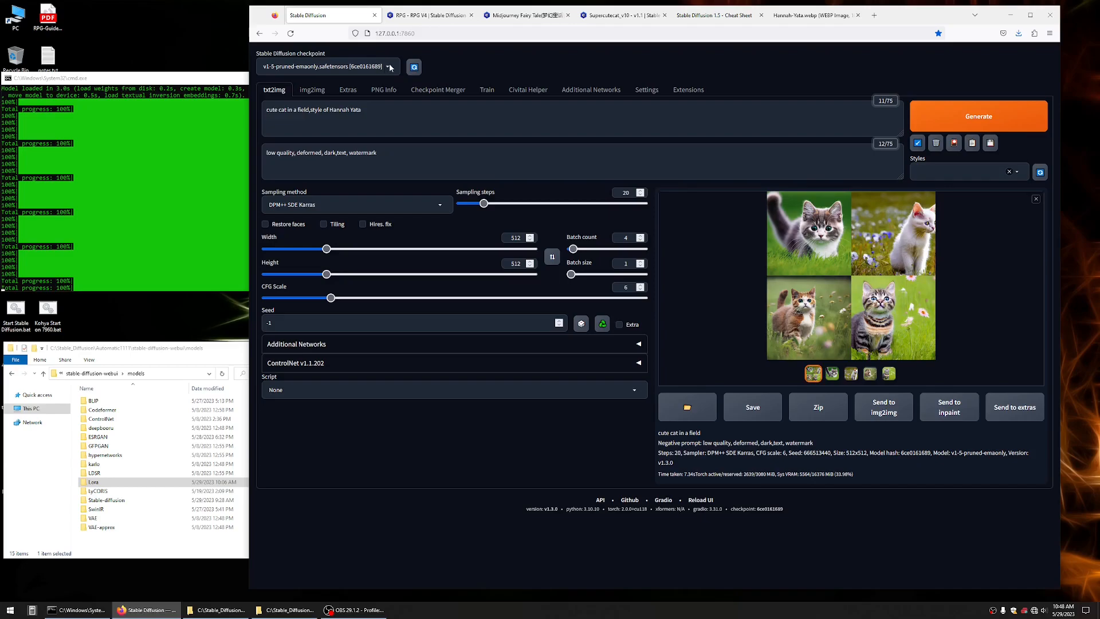
{"action": "left_click", "coordinate": [389, 67]}
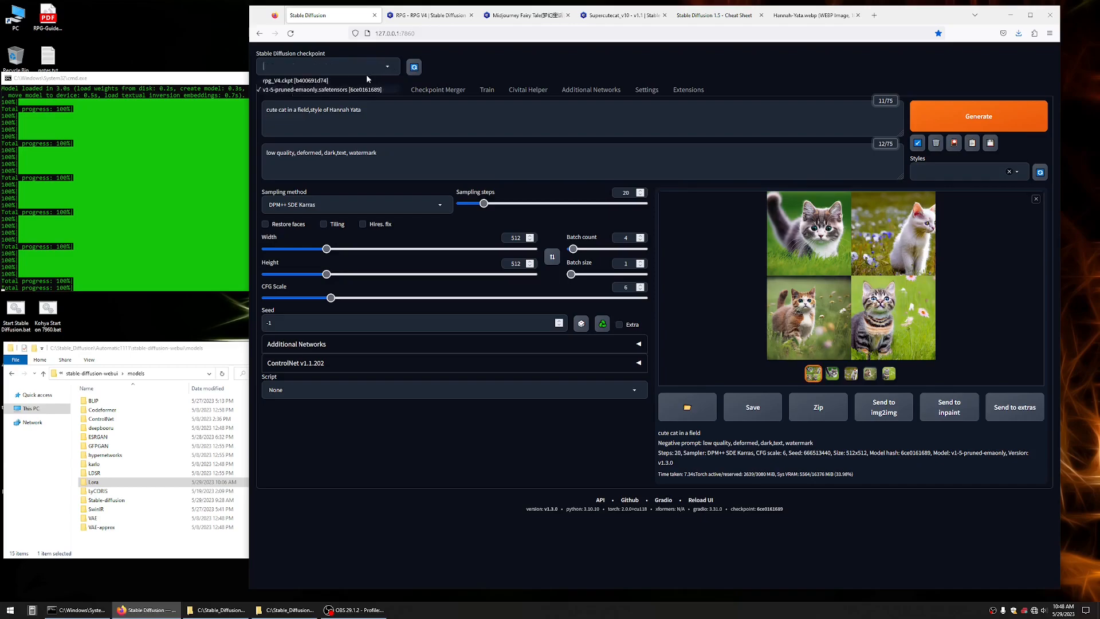
{"action": "left_click", "coordinate": [315, 90]}
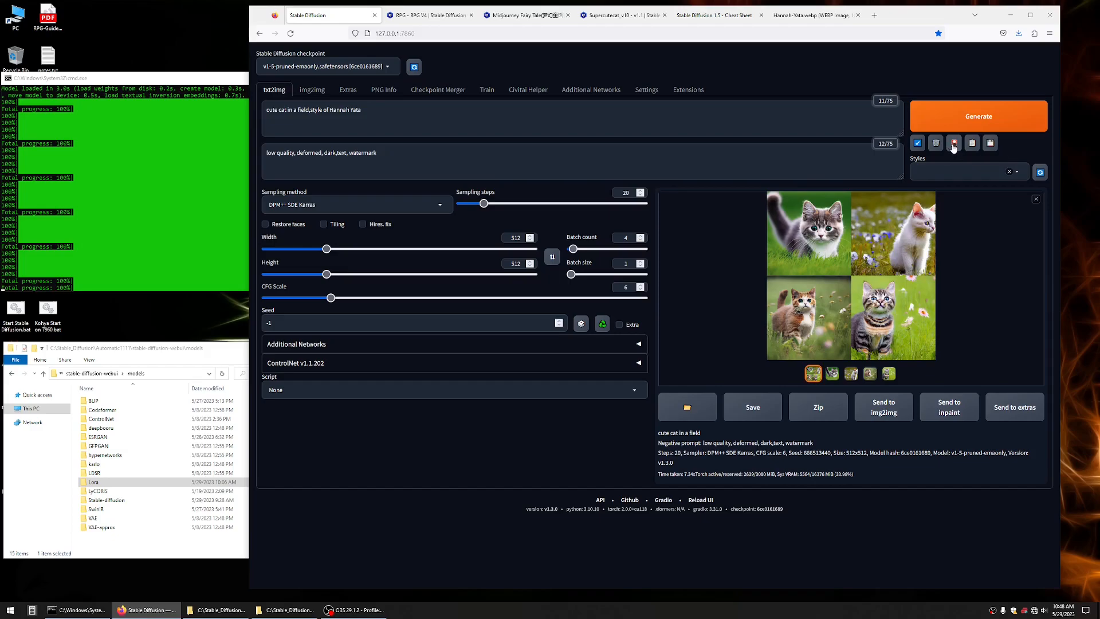
Show the installed LoRA models and add FairyTaleV20_SD1.5 and RPGcat to the prompt.
{"action": "left_click", "coordinate": [954, 143]}
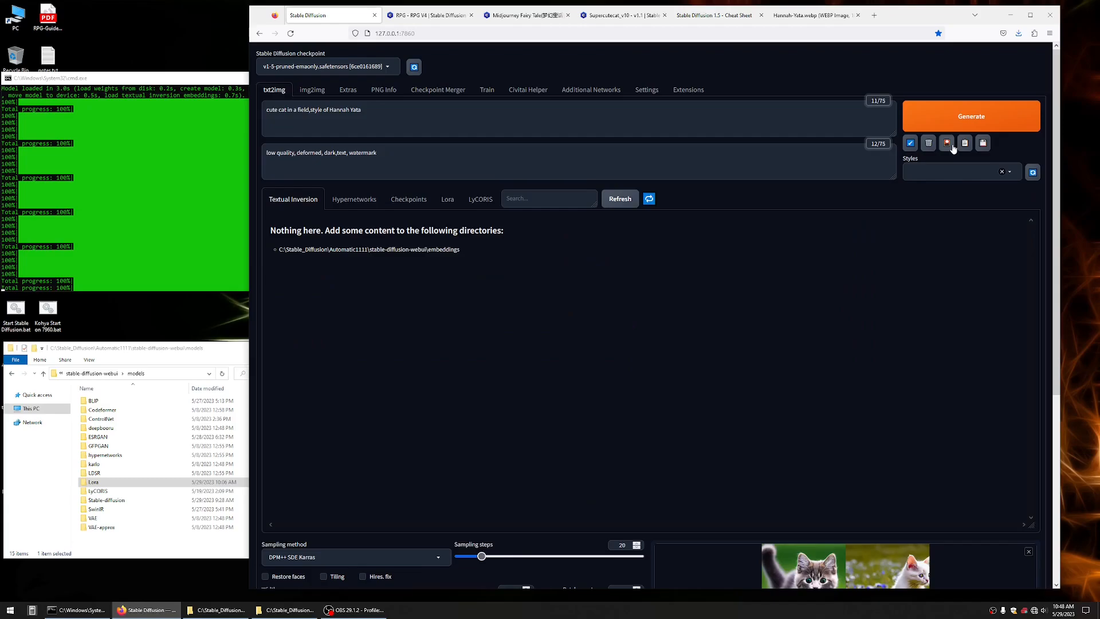
{"action": "left_click", "coordinate": [447, 200]}
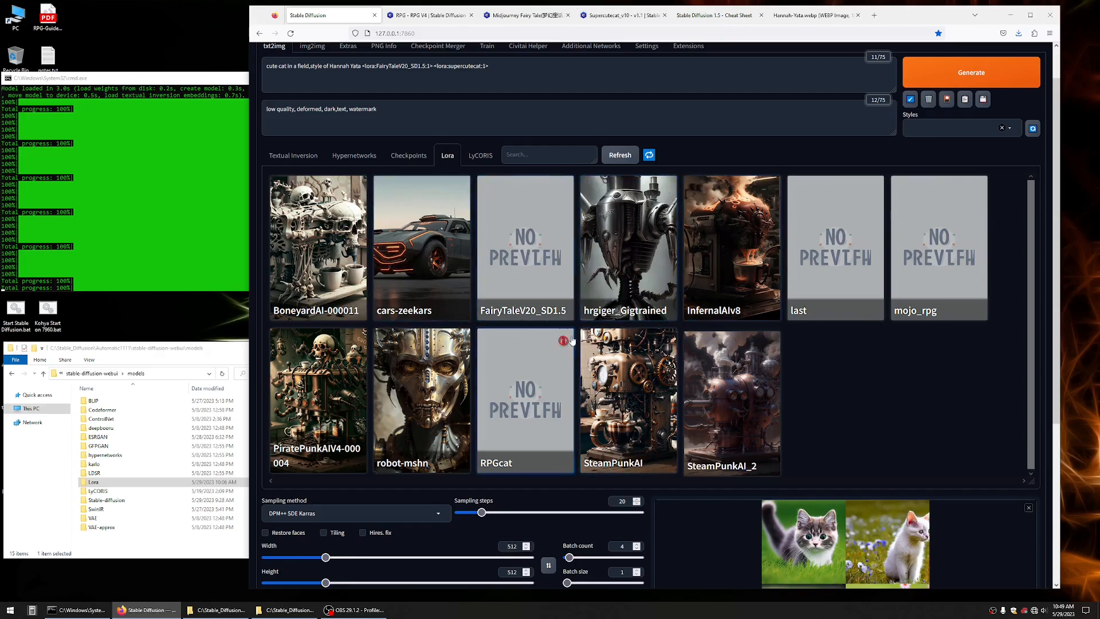
Check the Supercutecat_v10 LoRA page on Civitai and return to the LoRA collection in Stable Diffusion.
{"action": "left_click", "coordinate": [621, 16]}
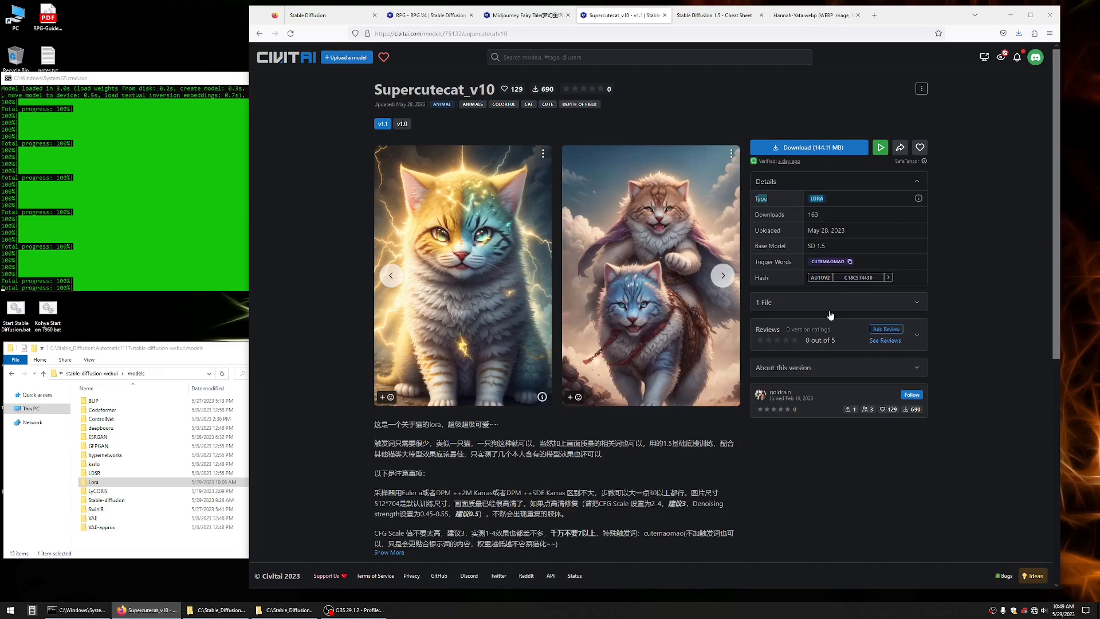
{"action": "key", "text": "ctrl+1"}
{"action": "mouse_move", "coordinate": [541, 269]}
{"action": "scroll", "coordinate": [543, 263], "scroll_direction": "up", "scroll_amount": 1}
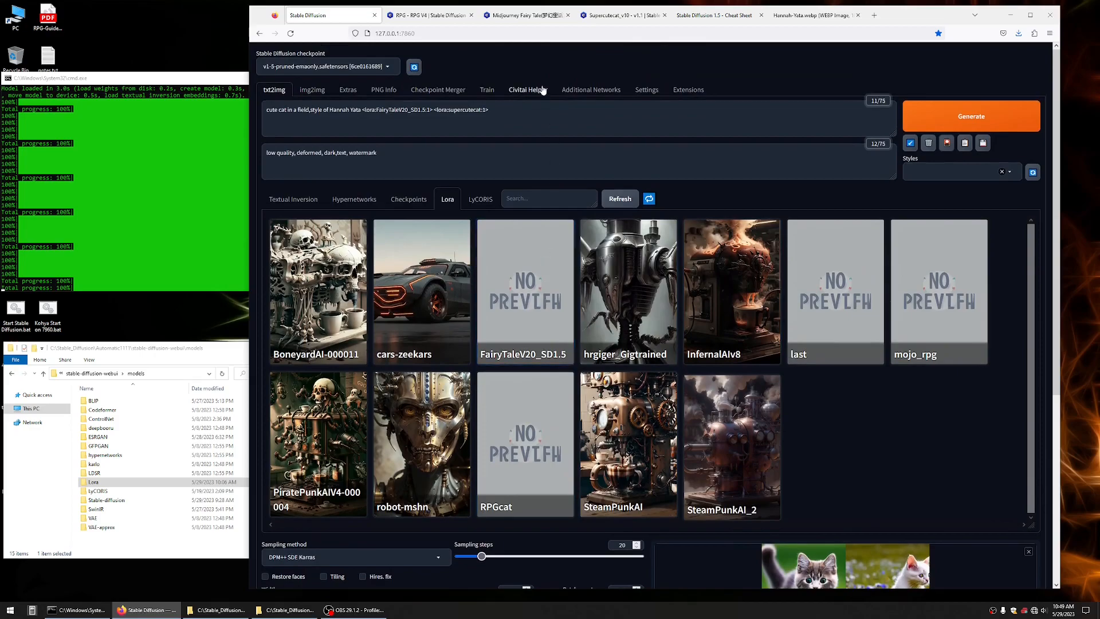
Scan the local models with Civitai Helper for model info and previews, and refresh the LoRA collection.
{"action": "left_click", "coordinate": [520, 92]}
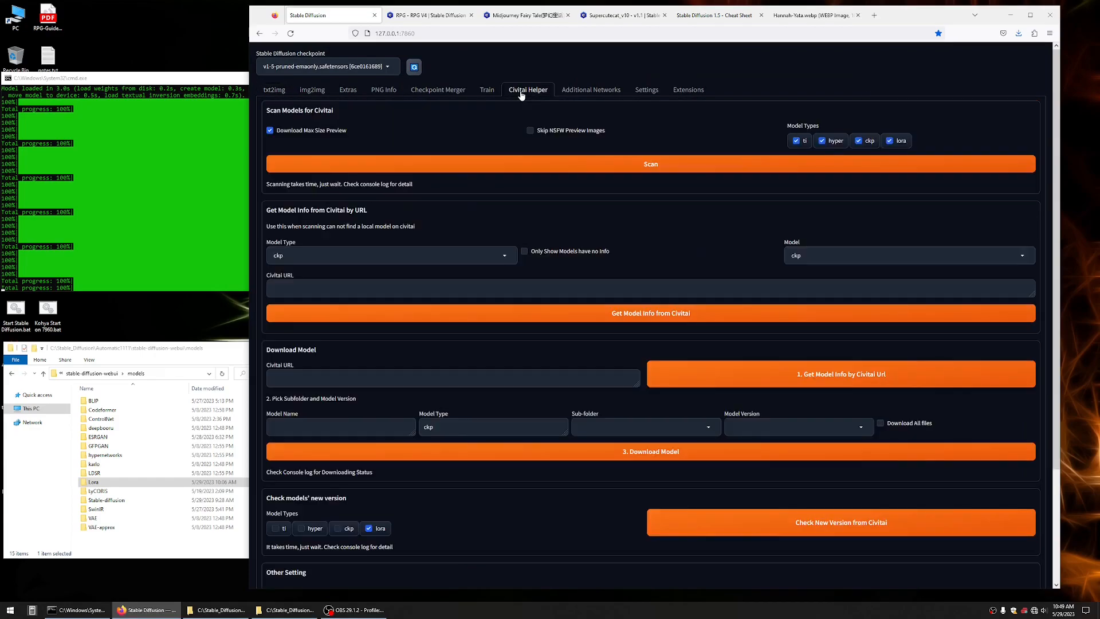
{"action": "left_click", "coordinate": [638, 171]}
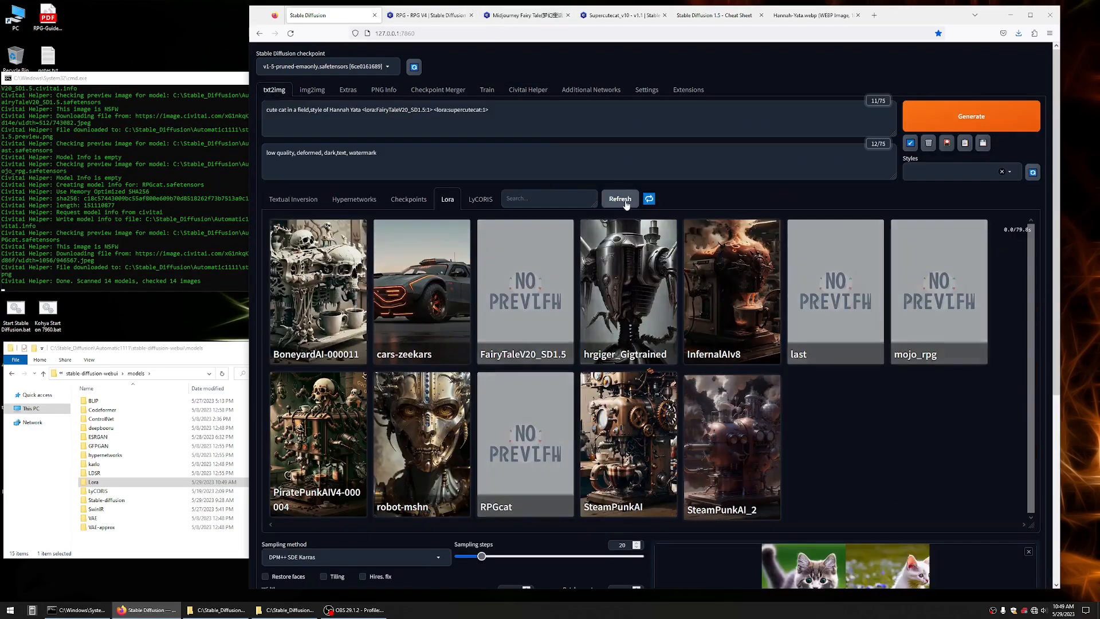
{"action": "left_click", "coordinate": [620, 199]}
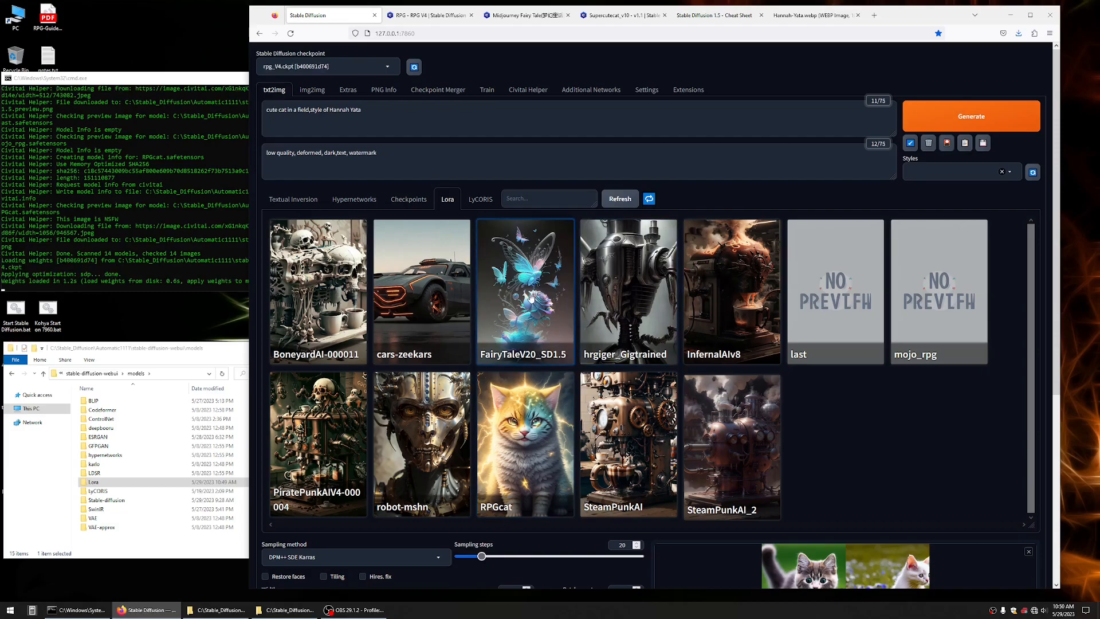
Insert the FairyTaleV20_SD1.5 and RPGcat LoRA tags after the artist style and hide the extra networks.
{"action": "left_click", "coordinate": [531, 297]}
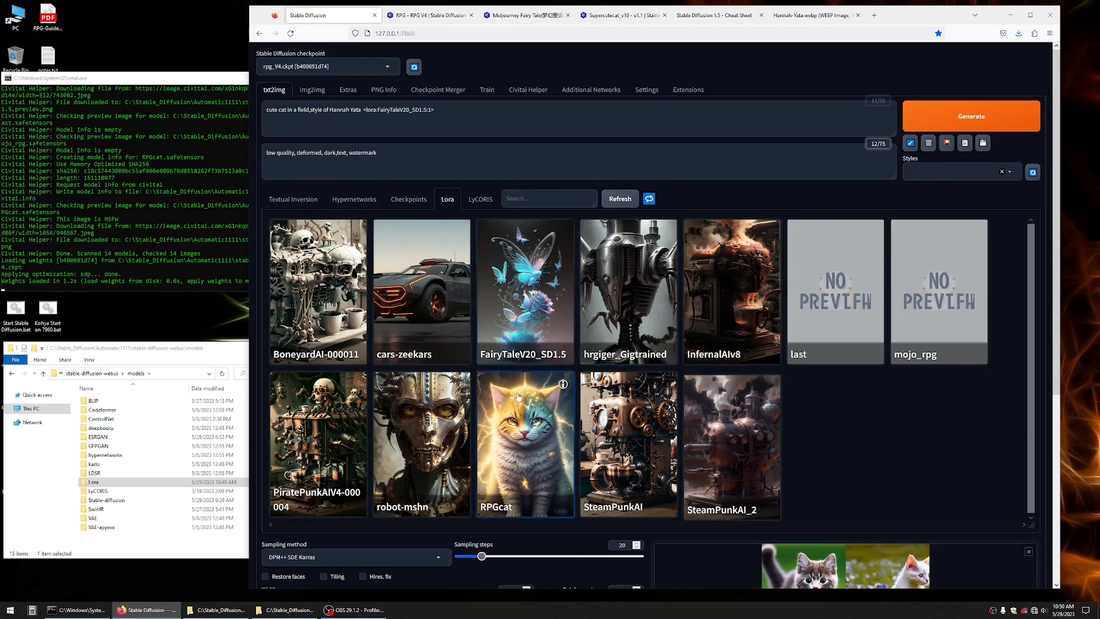
{"action": "left_click", "coordinate": [513, 437]}
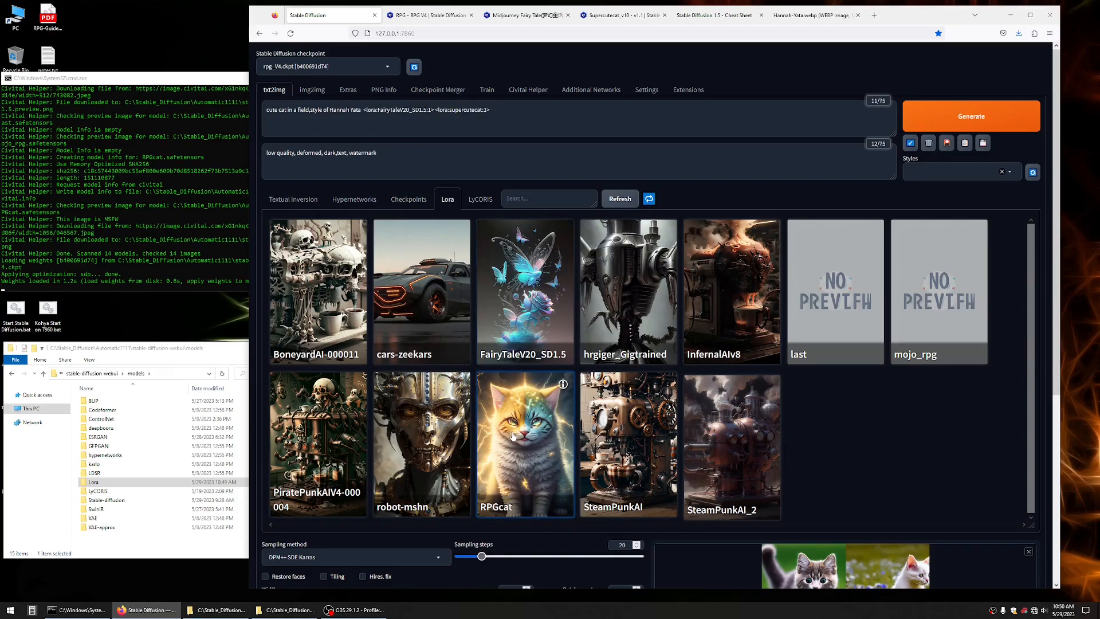
{"action": "left_click", "coordinate": [948, 146]}
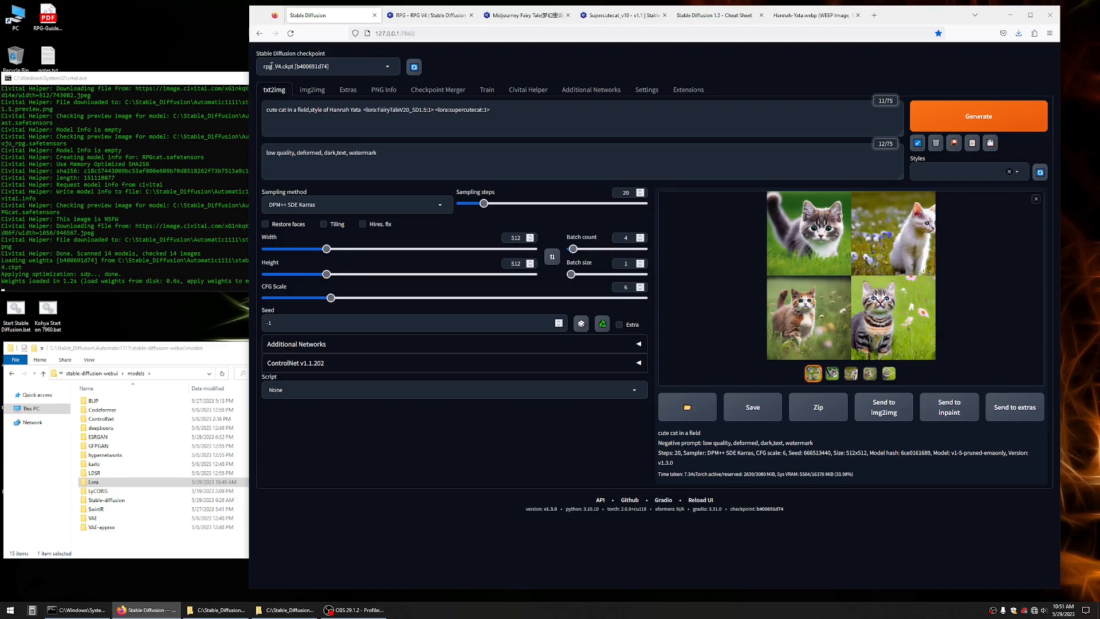
Keep the rpg_V4.ckpt checkpoint and add a comma after "style of Hannah Yata" in the prompt.
{"action": "left_click", "coordinate": [388, 67]}
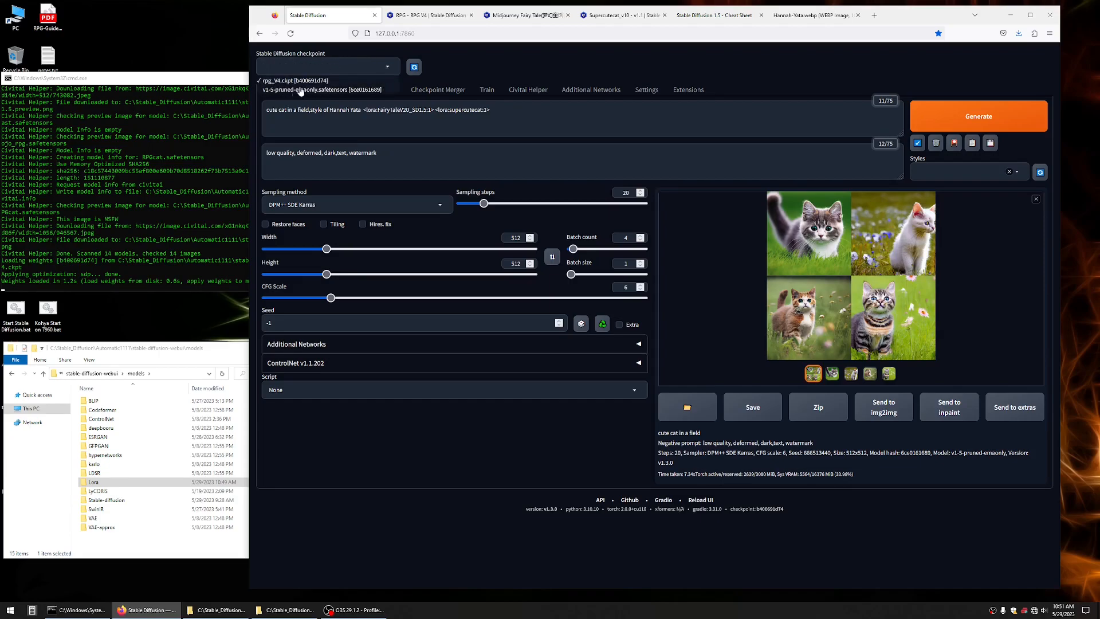
{"action": "left_click", "coordinate": [481, 58]}
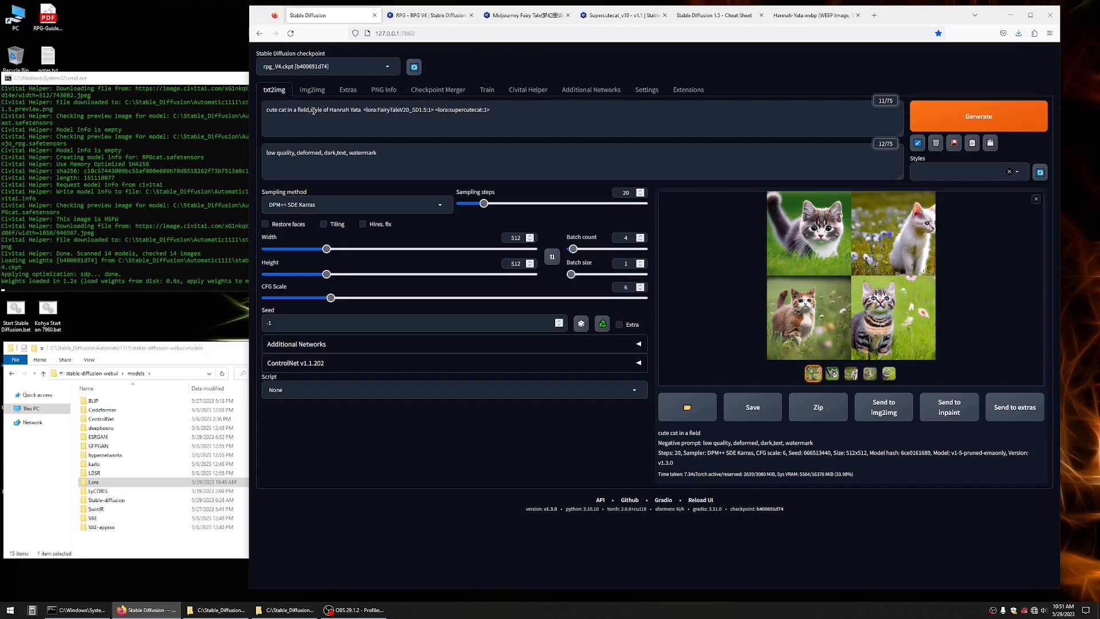
{"action": "left_click_drag", "start_coordinate": [311, 109], "coordinate": [356, 109]}
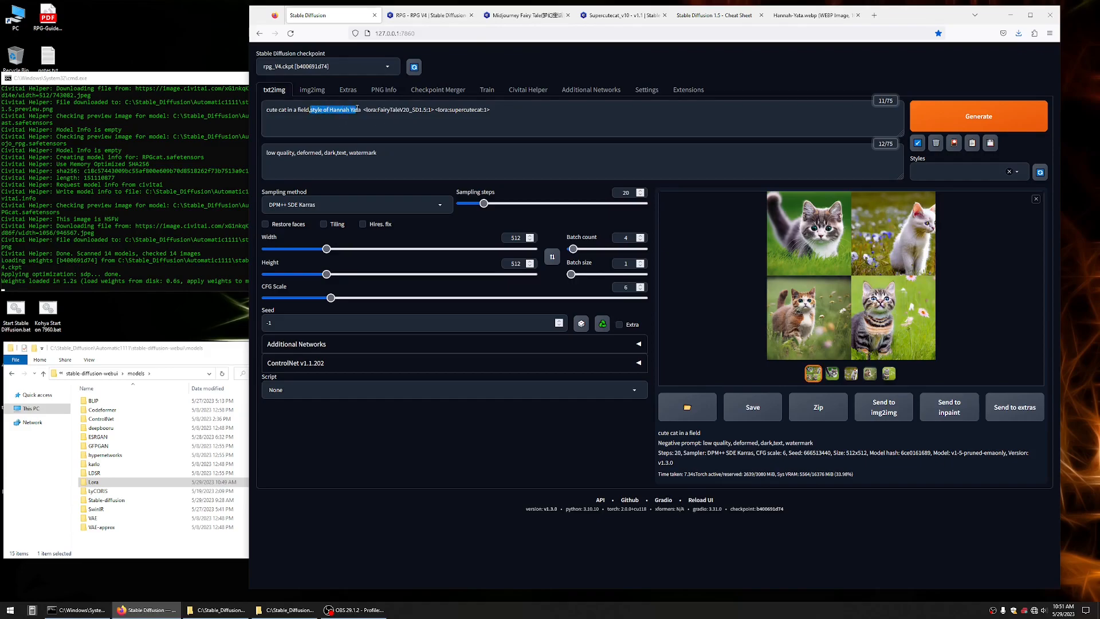
{"action": "left_click", "coordinate": [361, 109]}
{"action": "type", "text": ","}
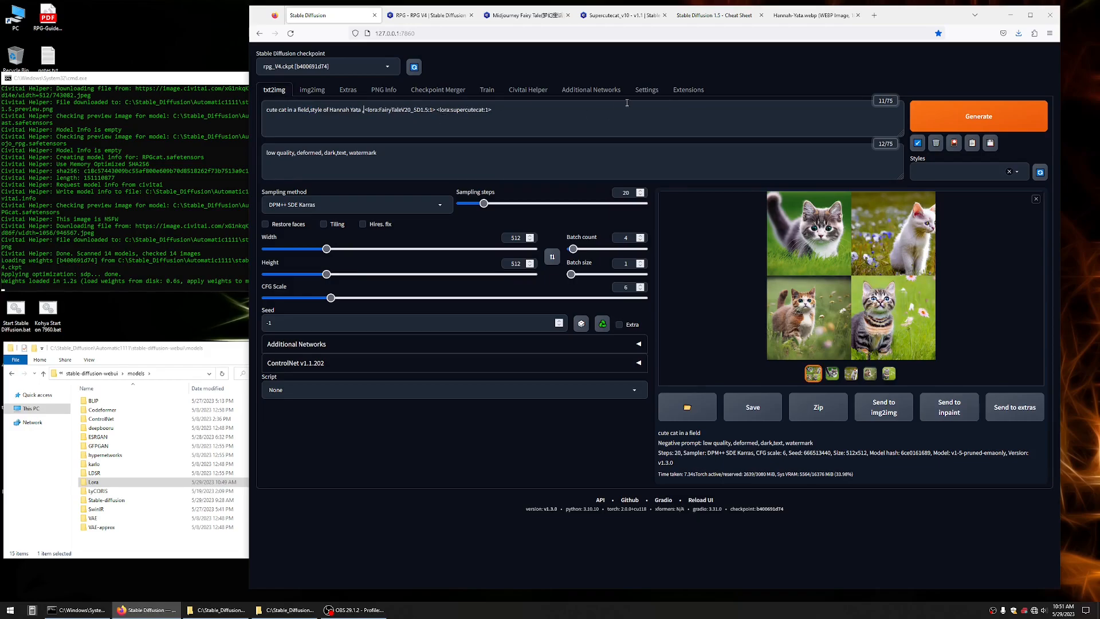
Revisit the Hannah Yata entry and its copyable prompt in the style cheat sheet, and return to txt2img.
{"action": "left_click", "coordinate": [731, 18]}
{"action": "left_click", "coordinate": [942, 88]}
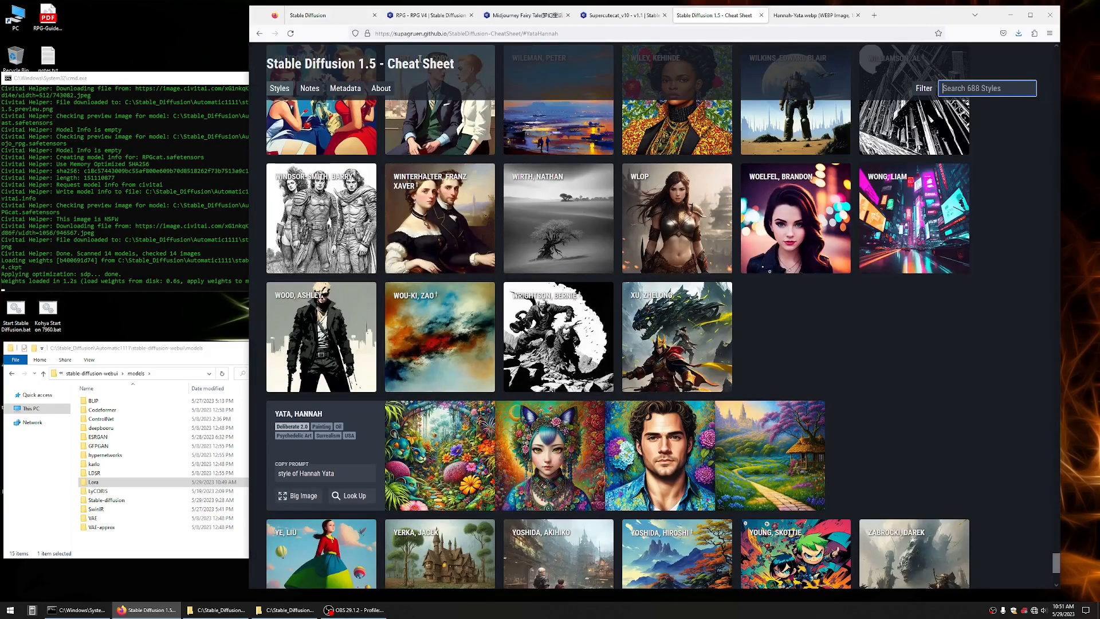
{"action": "scroll", "coordinate": [362, 322], "scroll_direction": "down", "scroll_amount": 2}
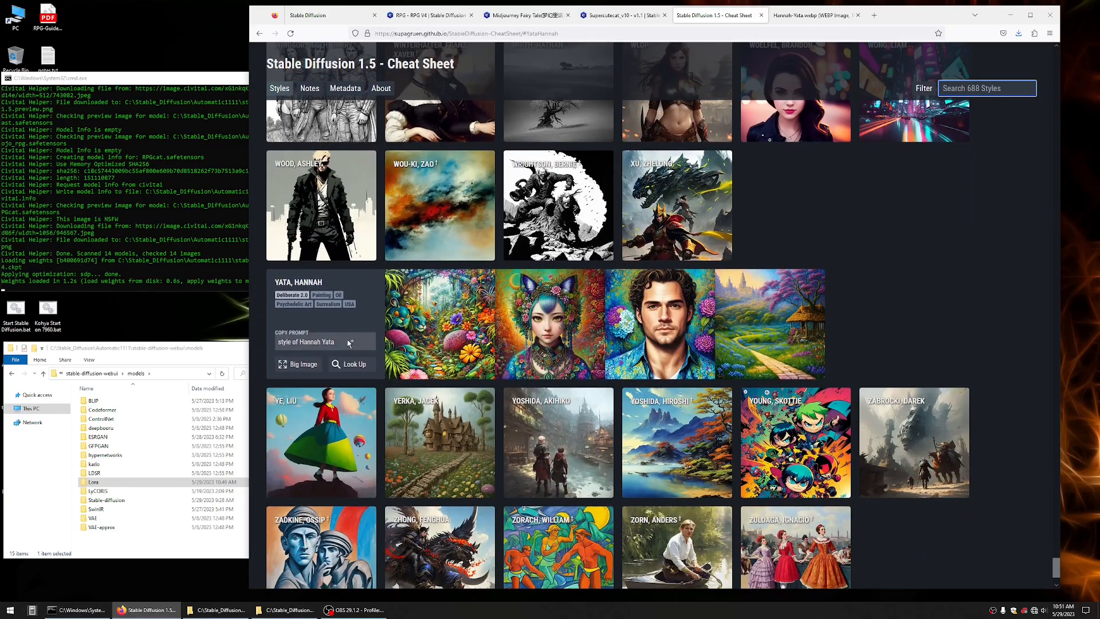
{"action": "left_click", "coordinate": [344, 15]}
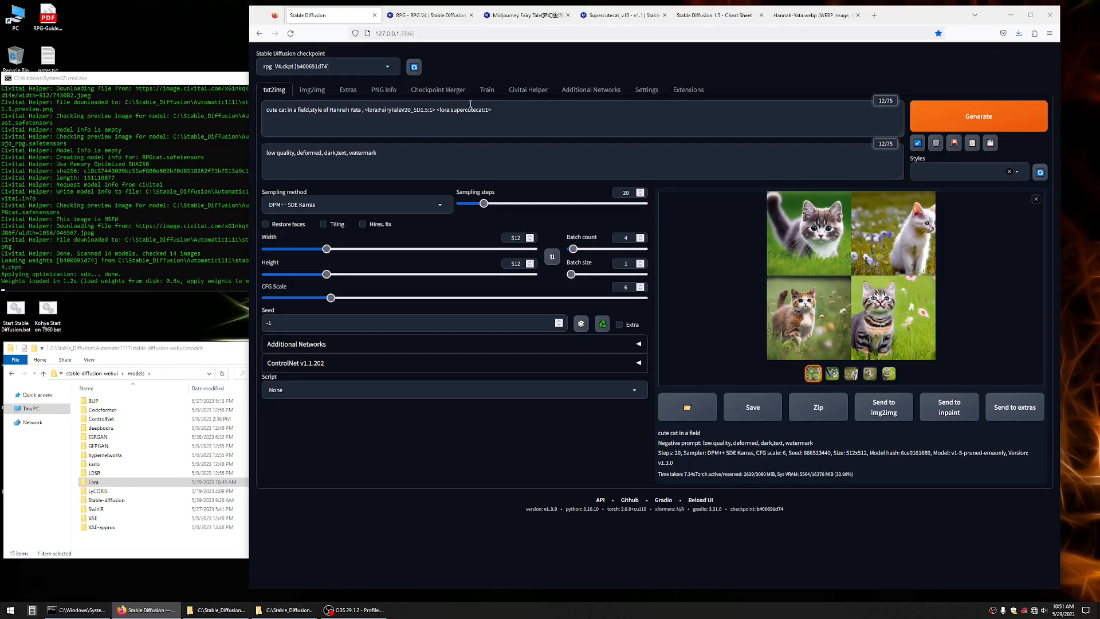
Review the Midjourney Fairy Tale and Supercutecat_v10 LoRA pages on Civitai and return to txt2img.
{"action": "left_click", "coordinate": [533, 17]}
{"action": "left_click", "coordinate": [607, 16]}
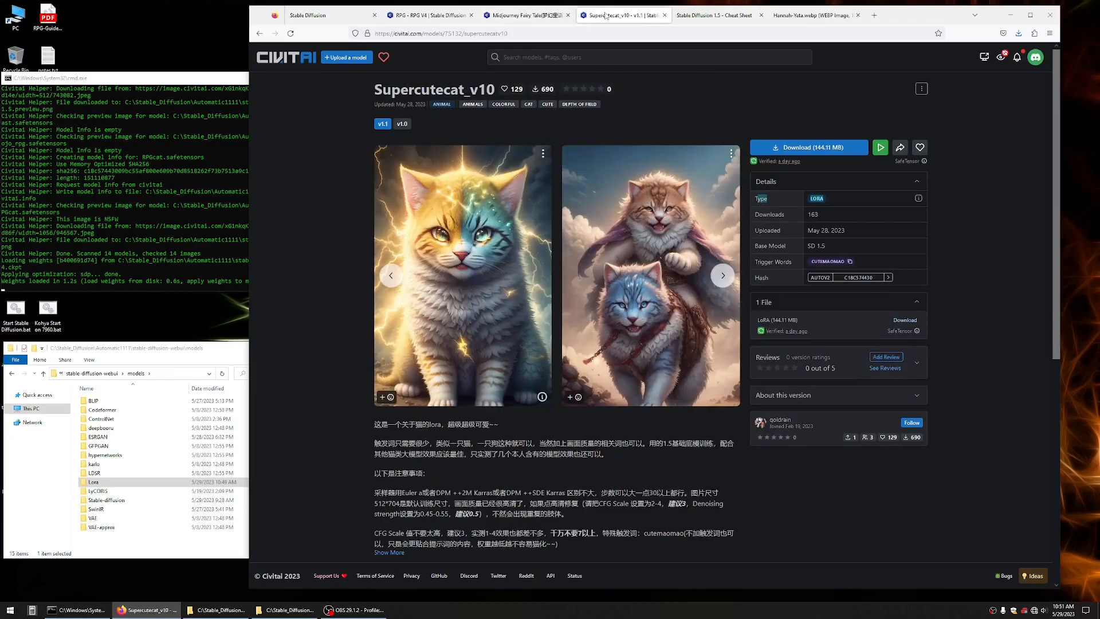
{"action": "left_click", "coordinate": [534, 17]}
{"action": "left_click", "coordinate": [616, 15]}
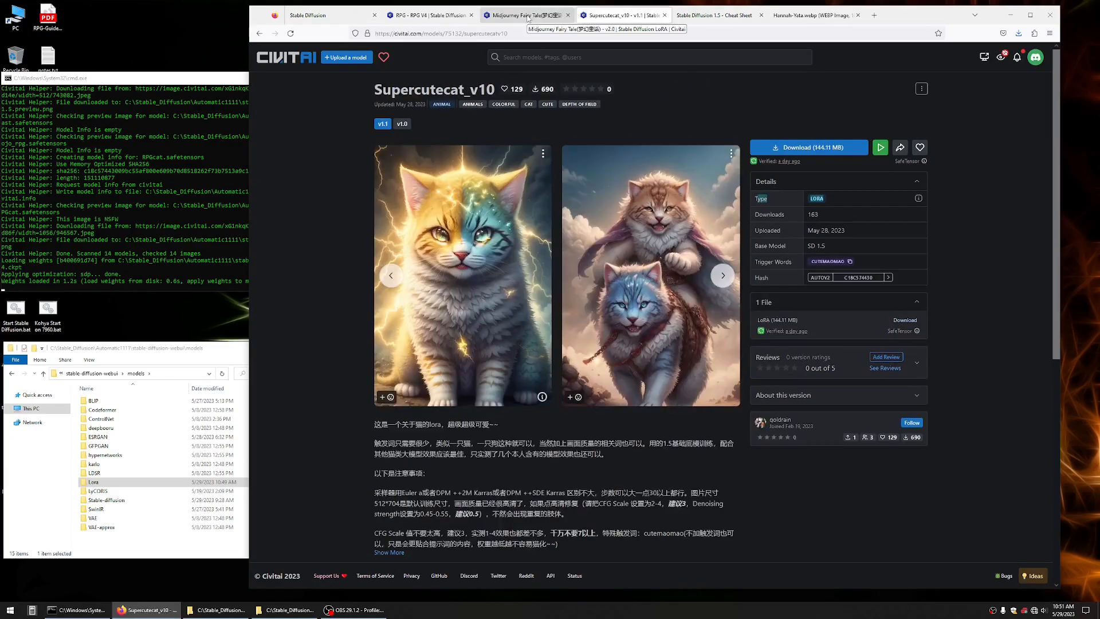
{"action": "left_click", "coordinate": [324, 16]}
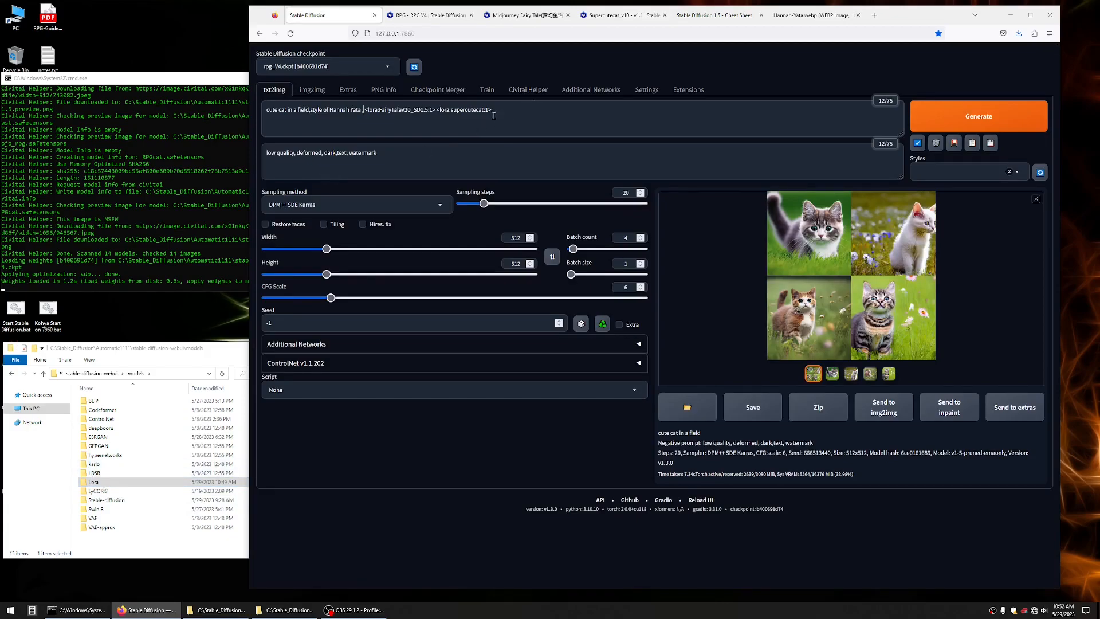
Set the weights of the FairyTaleV20_SD1.5 and supercutecat LoRA tags to 0.3 and separate them with a comma.
{"action": "left_click", "coordinate": [435, 110]}
{"action": "type", "text": ","}
{"action": "key", "text": "BackSpace"}
{"action": "type", "text": "0.3"}
{"action": "left_click", "coordinate": [442, 113]}
{"action": "key", "text": "BackSpace"}
{"action": "type", "text": "0.3"}
{"action": "left_click", "coordinate": [491, 145]}
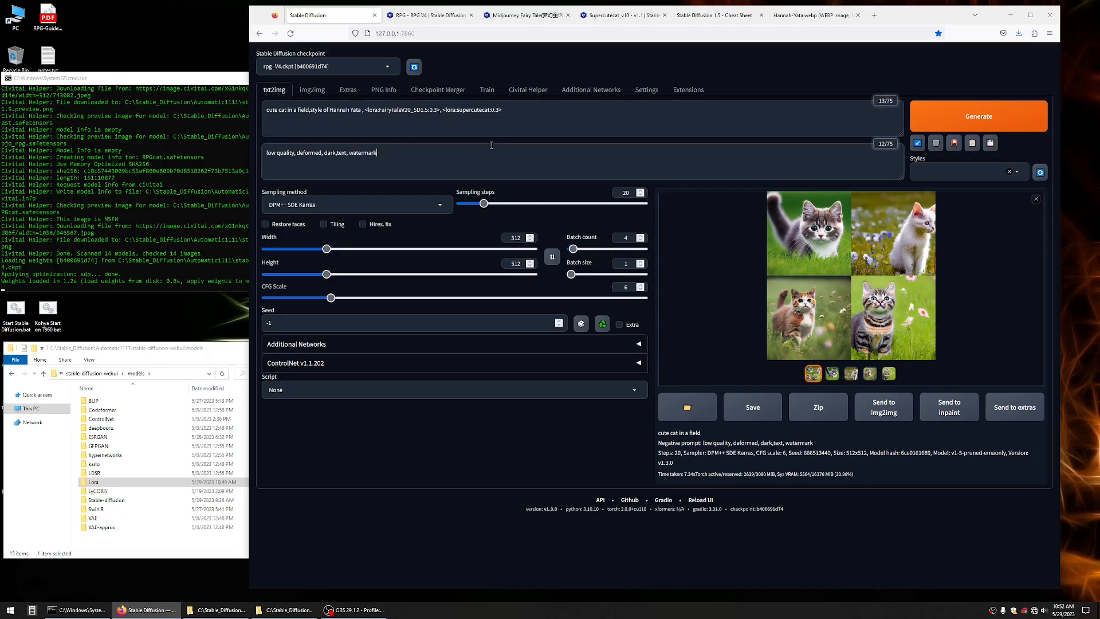
Start the prompt with "ultra high resolution," and remove "cat" and "in a" between "cute" and "field".
{"action": "left_click", "coordinate": [309, 112]}
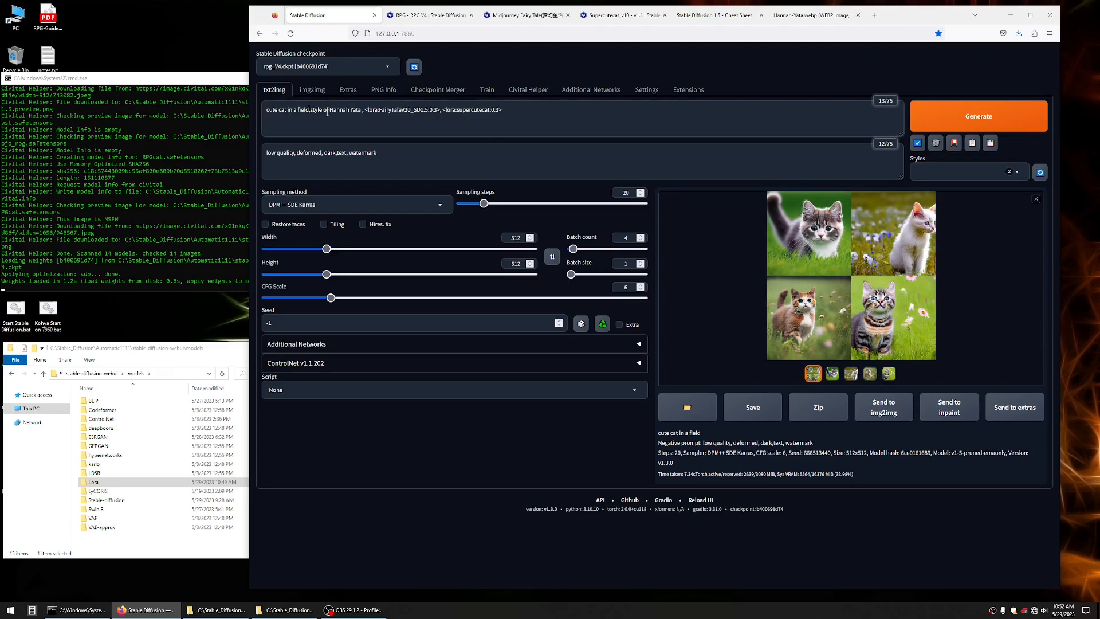
{"action": "key", "text": "BackSpace"}
{"action": "key", "text": "BackSpace"}
{"action": "key", "text": "BackSpace"}
{"action": "key", "text": "BackSpace"}
{"action": "key", "text": "BackSpace"}
{"action": "type", "text": "ultra hi"}
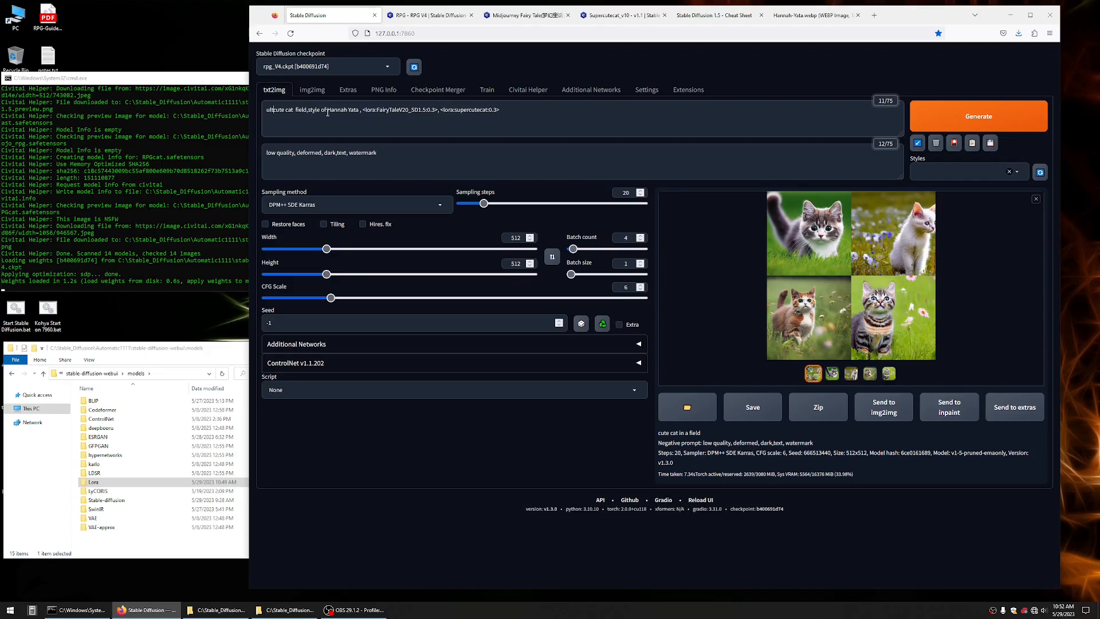
{"action": "type", "text": "gh"}
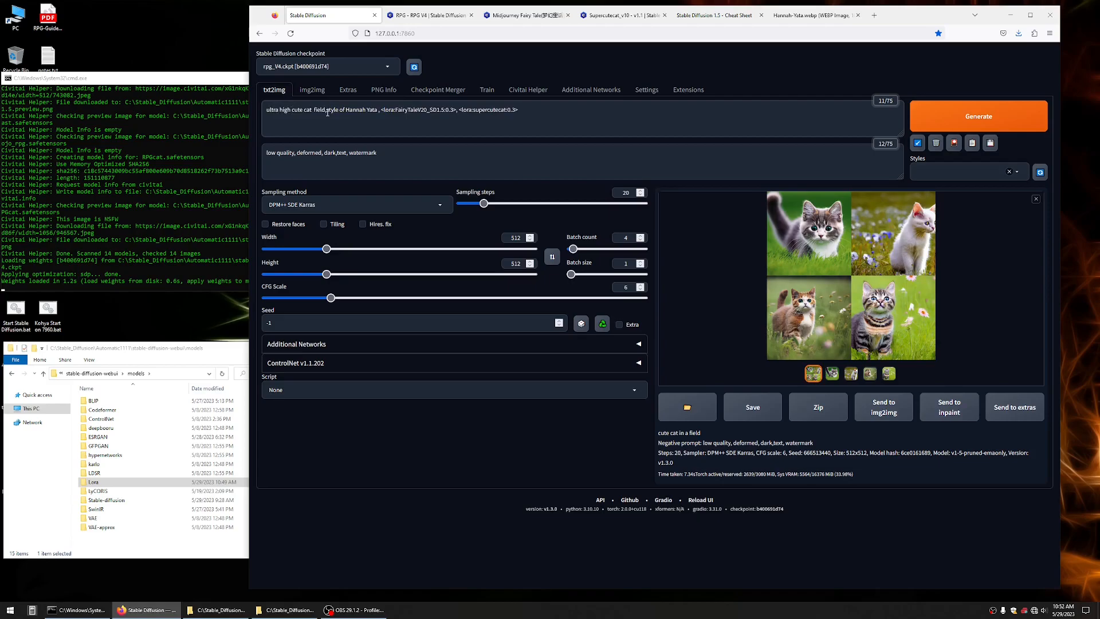
{"action": "type", "text": "solution"}
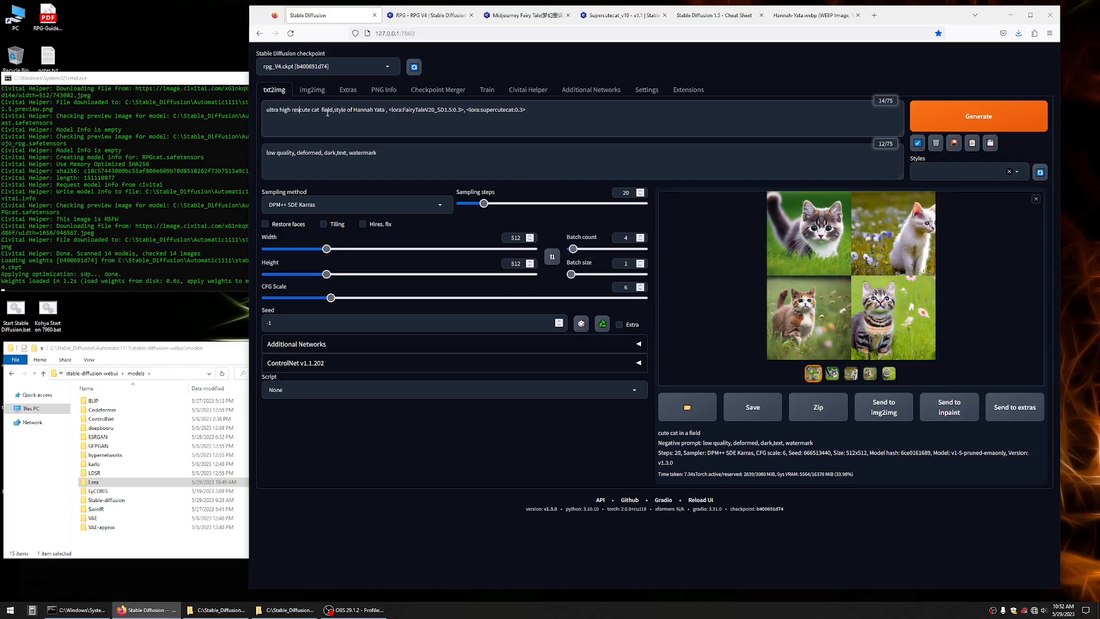
{"action": "type", "text": ","}
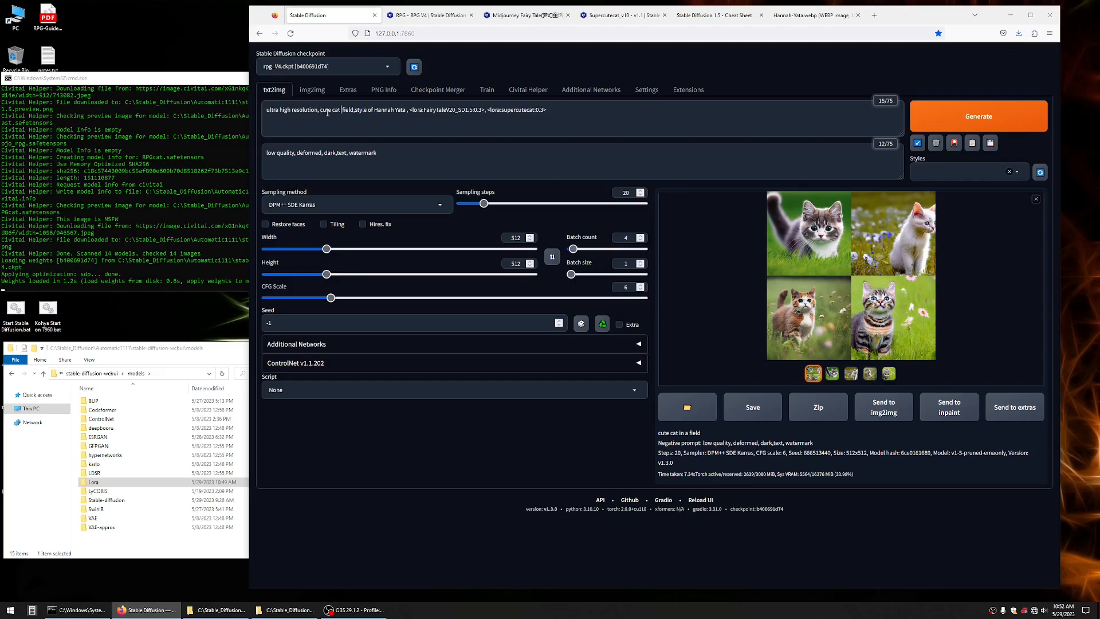
{"action": "key", "text": "BackSpace"}
{"action": "key", "text": "BackSpace"}
{"action": "key", "text": "BackSpace"}
{"action": "key", "text": "BackSpace"}
{"action": "type", "text": "rainbow"}
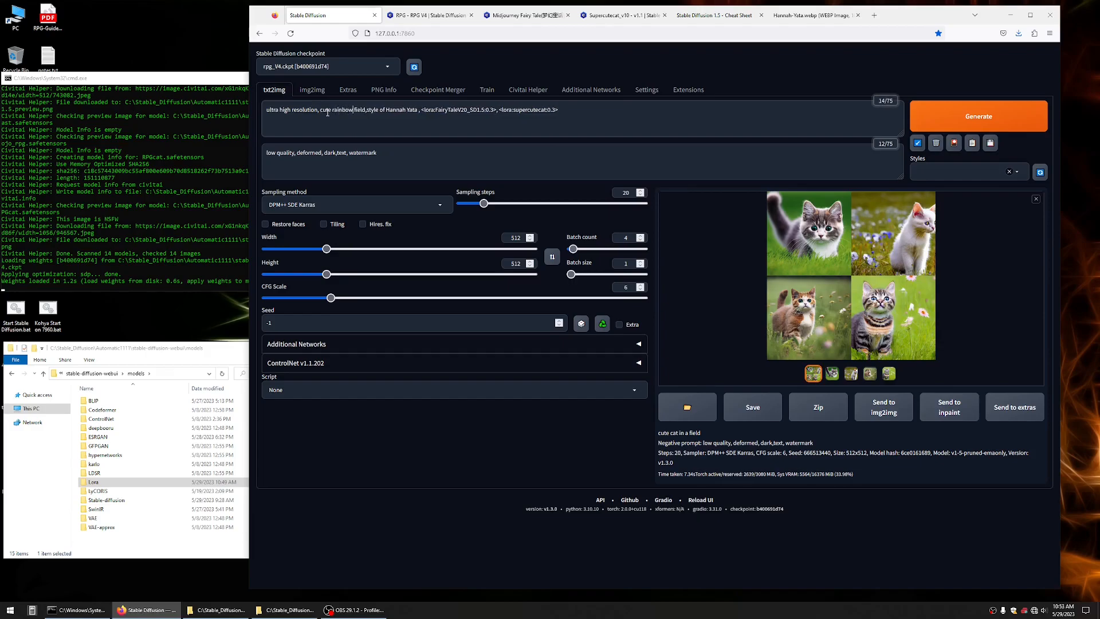
{"action": "key", "text": "BackSpace"}
{"action": "key", "text": "BackSpace"}
{"action": "key", "text": "BackSpace"}
{"action": "key", "text": "BackSpace"}
{"action": "key", "text": "BackSpace"}
{"action": "key", "text": "BackSpace"}
{"action": "key", "text": "BackSpace"}
Insert "cat with wings flying over a" between "cute" and "field" in the prompt.
{"action": "type", "text": "cat with wings"}
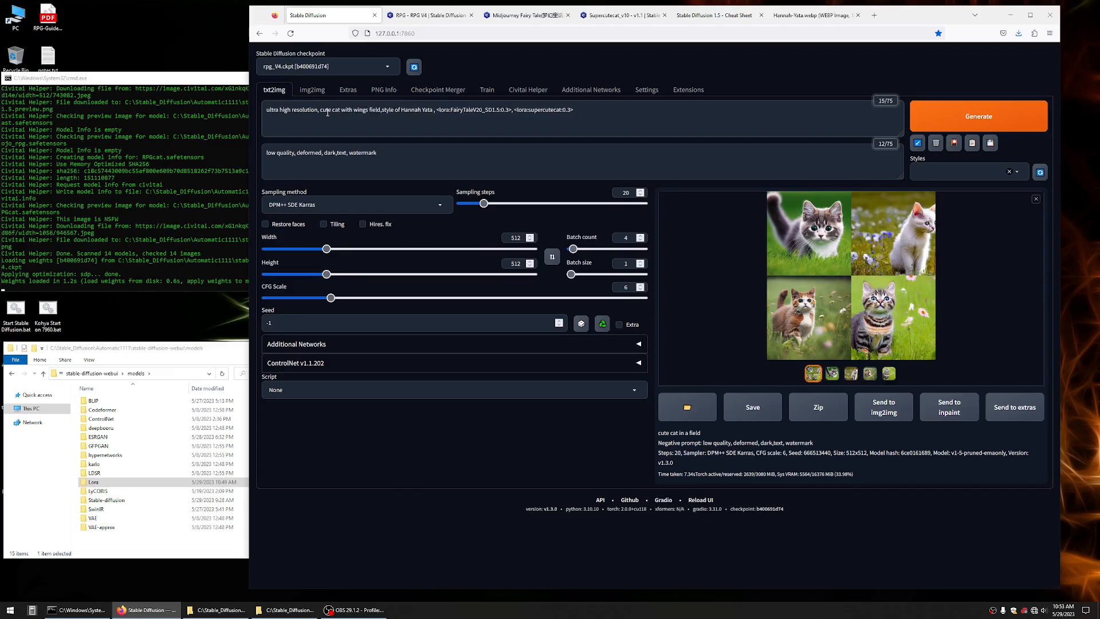
{"action": "type", "text": " flying over a"}
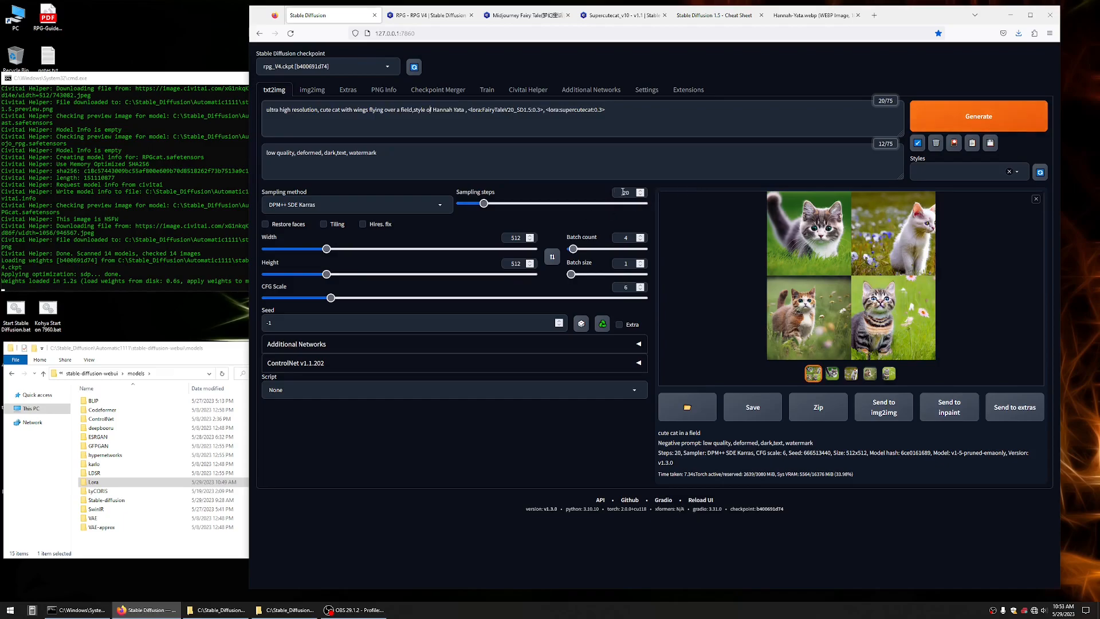
Set the sampling steps to 30, generate the winged cat images, and inspect the resulting grid at full size.
{"action": "left_click_drag", "start_coordinate": [620, 194], "coordinate": [651, 196]}
{"action": "type", "text": "30"}
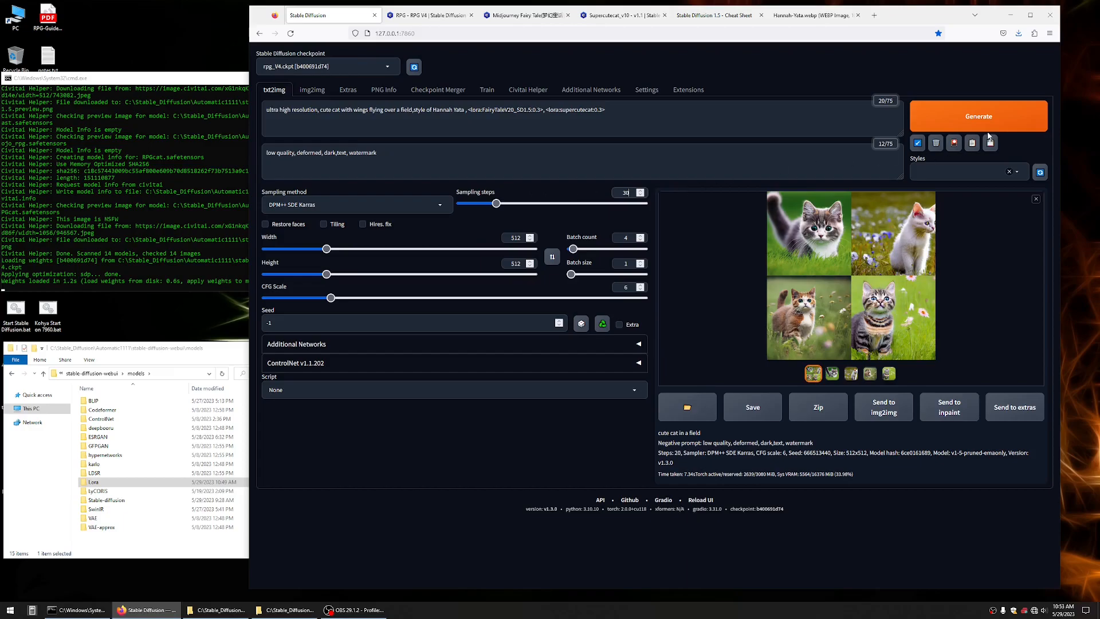
{"action": "left_click", "coordinate": [969, 118]}
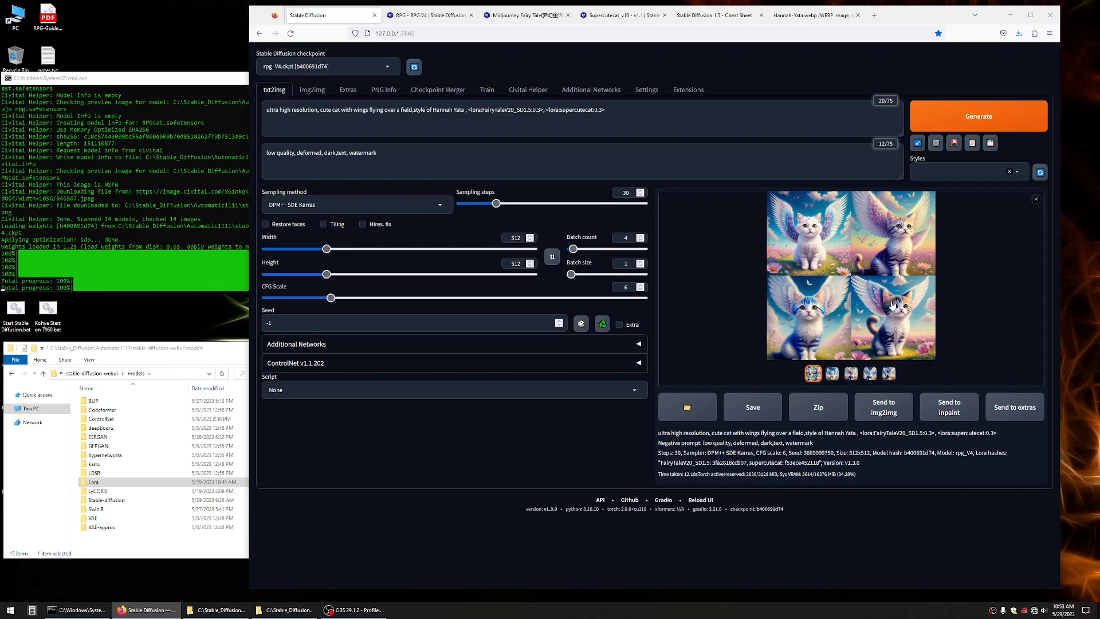
{"action": "left_click", "coordinate": [864, 282]}
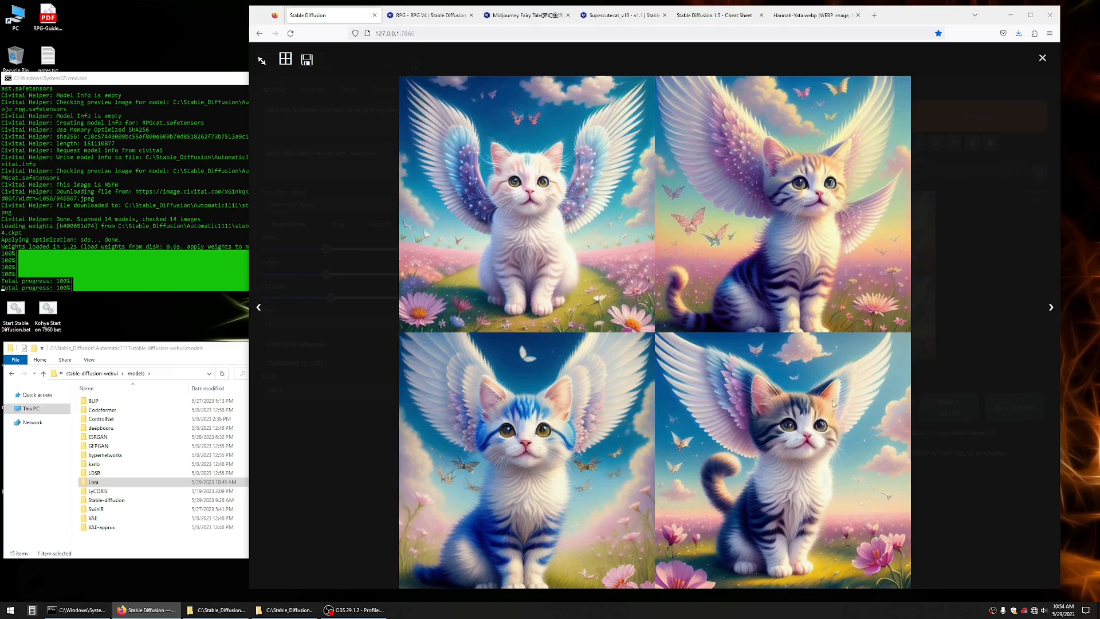
{"action": "left_click", "coordinate": [1041, 59]}
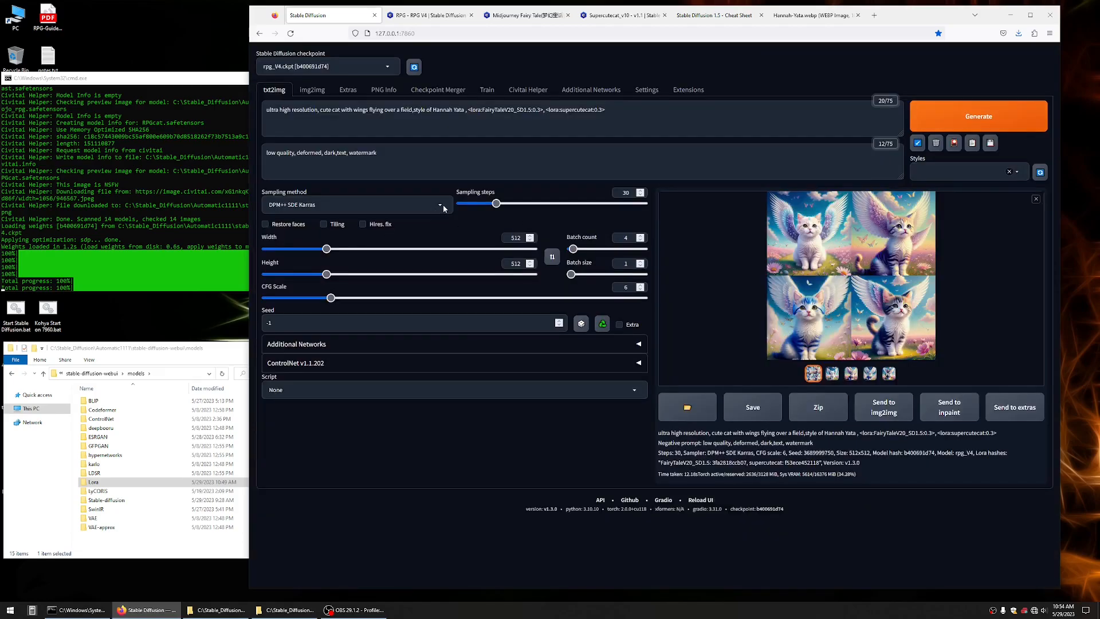
Change the sampling method to Euler a, generate a new batch, and inspect the image grid at full size.
{"action": "left_click", "coordinate": [441, 206]}
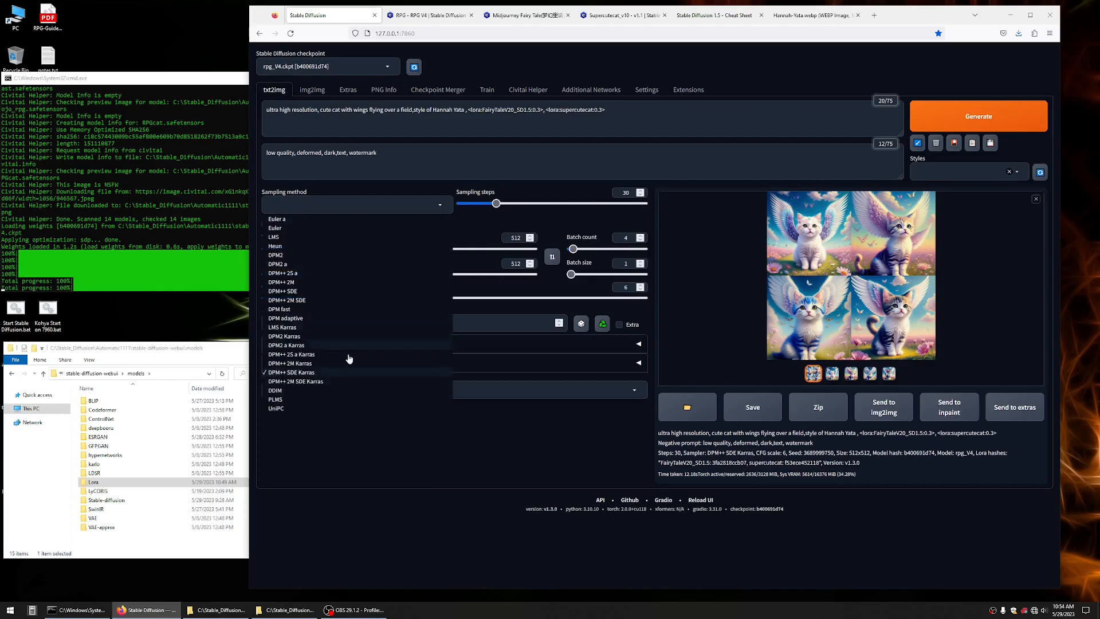
{"action": "left_click", "coordinate": [302, 228]}
{"action": "left_click", "coordinate": [319, 207]}
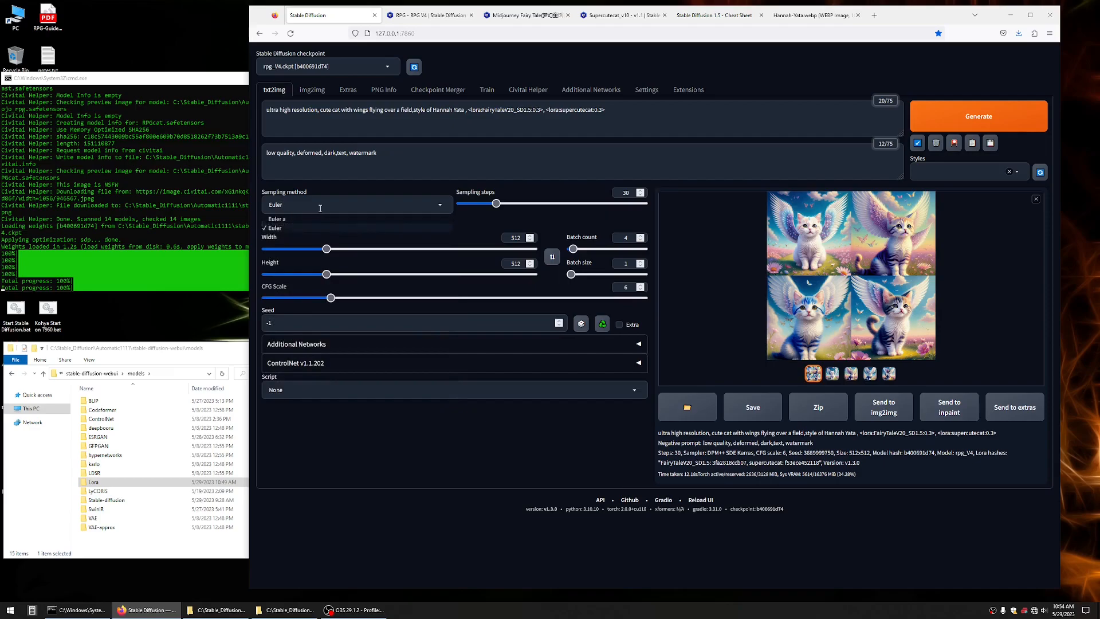
{"action": "left_click", "coordinate": [358, 219]}
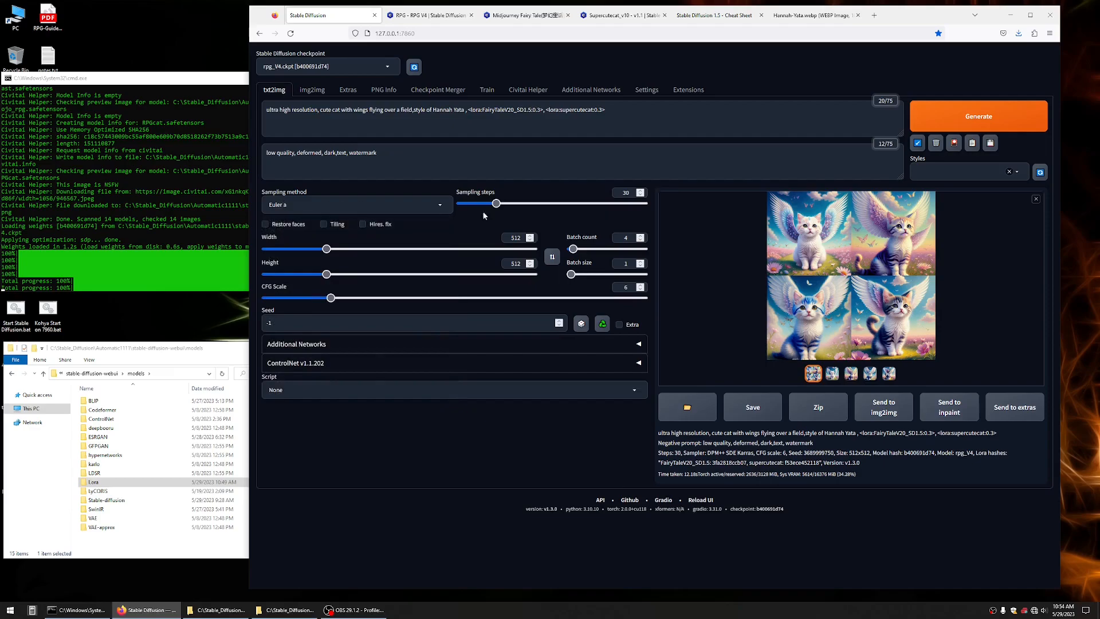
{"action": "left_click", "coordinate": [962, 125]}
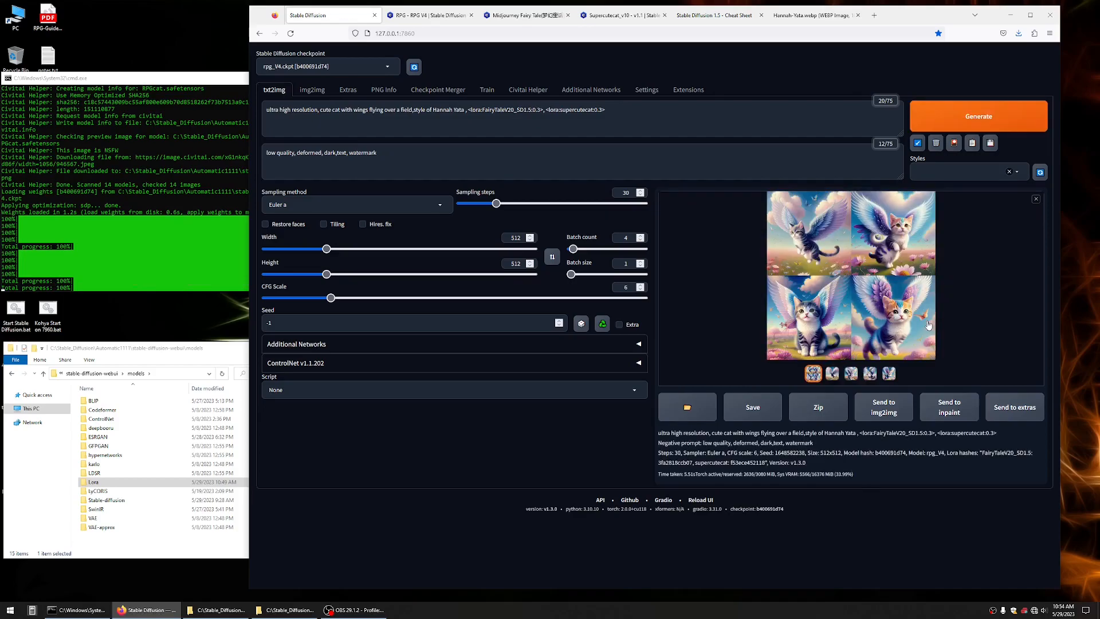
{"action": "left_click", "coordinate": [805, 242]}
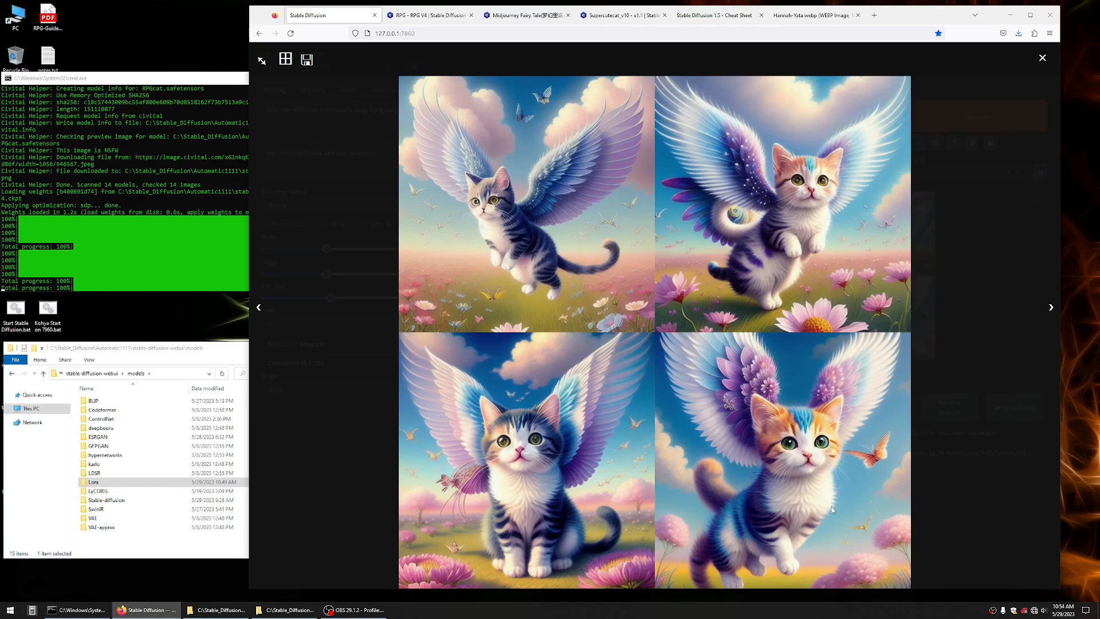
{"action": "left_click", "coordinate": [1043, 58]}
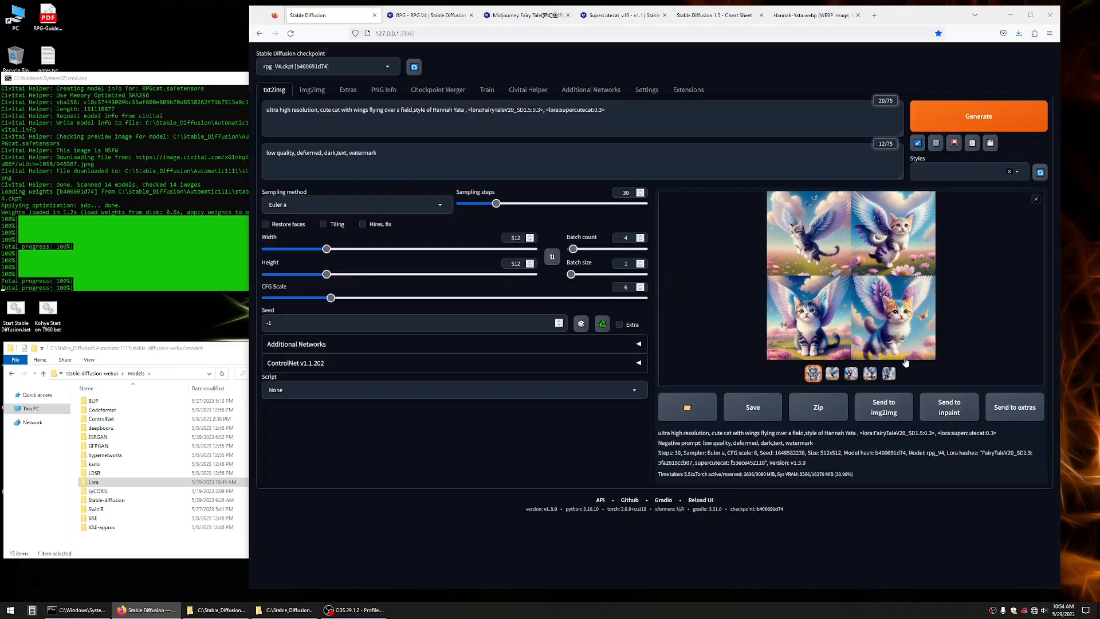
Enclose "flying over a field" in triple parentheses in the prompt to emphasize it.
{"action": "left_click", "coordinate": [442, 205]}
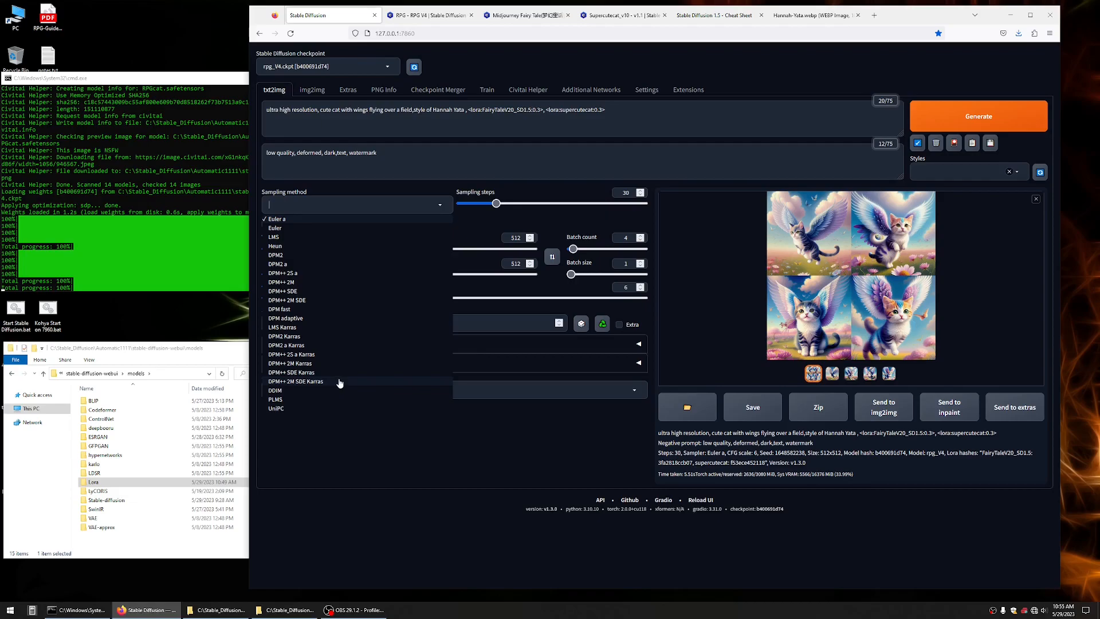
{"action": "left_click", "coordinate": [480, 127]}
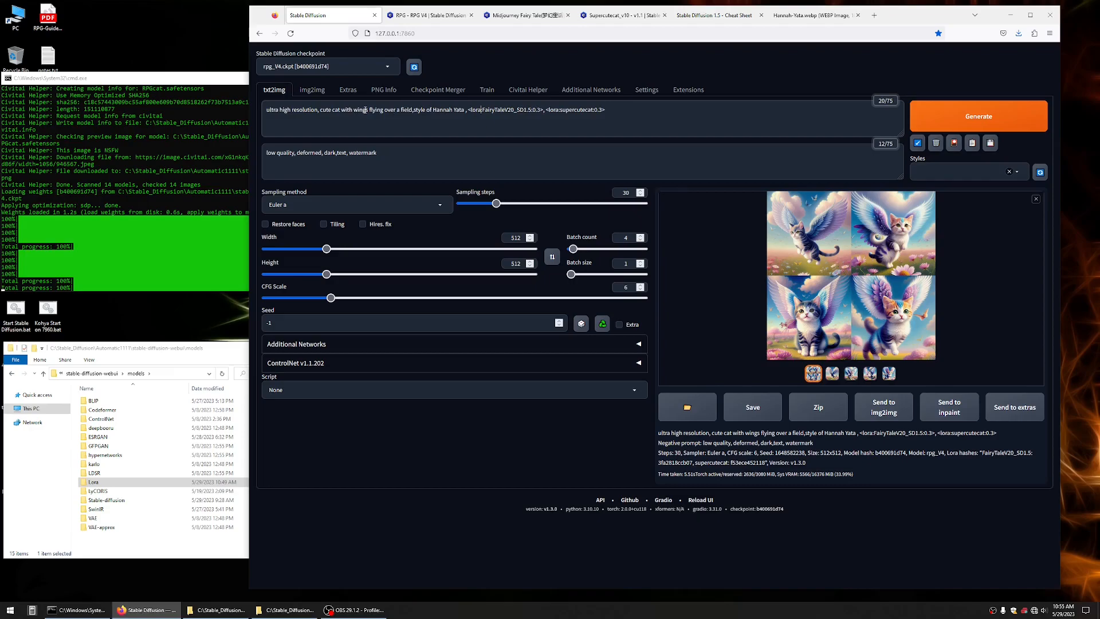
{"action": "type", "text": "((("}
{"action": "key", "text": "ctrl+Right"}
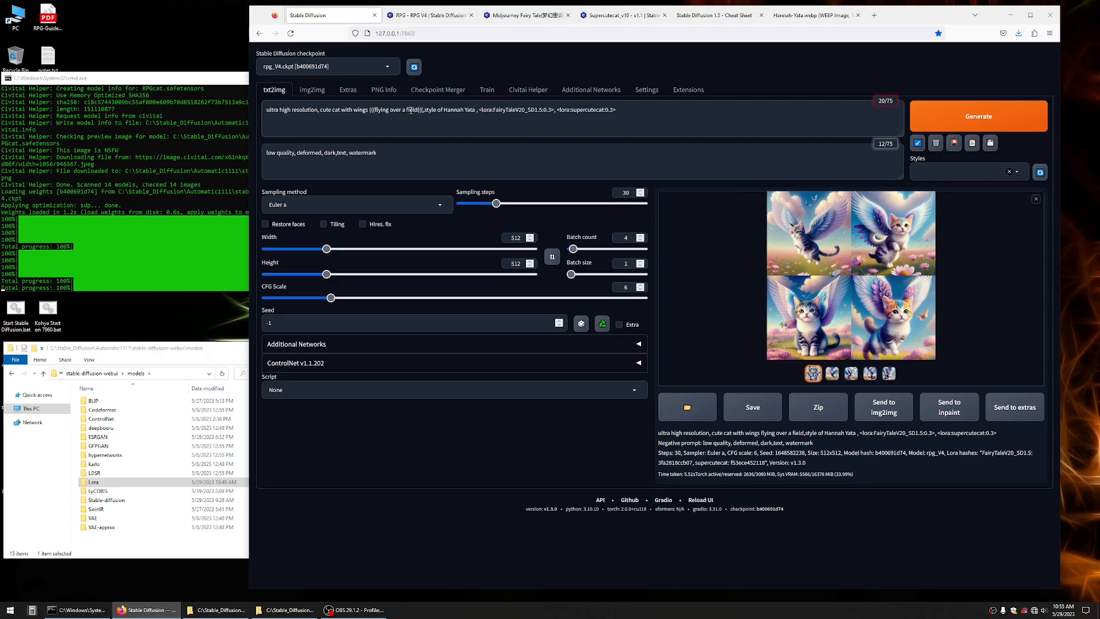
{"action": "type", "text": ")))"}
Remove the triple parentheses around "flying over a field" from the prompt.
{"action": "key", "text": "BackSpace"}
{"action": "key", "text": "BackSpace"}
{"action": "key", "text": "BackSpace"}
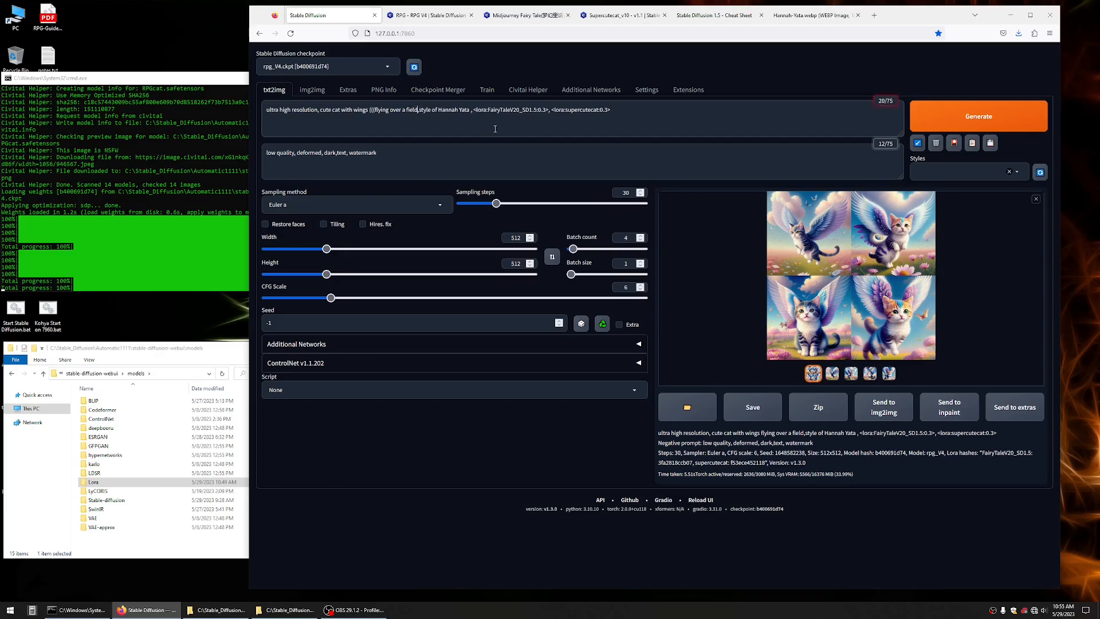
{"action": "key", "text": "Left"}
{"action": "key", "text": "Left"}
{"action": "key", "text": "BackSpace"}
{"action": "key", "text": "BackSpace"}
{"action": "key", "text": "BackSpace"}
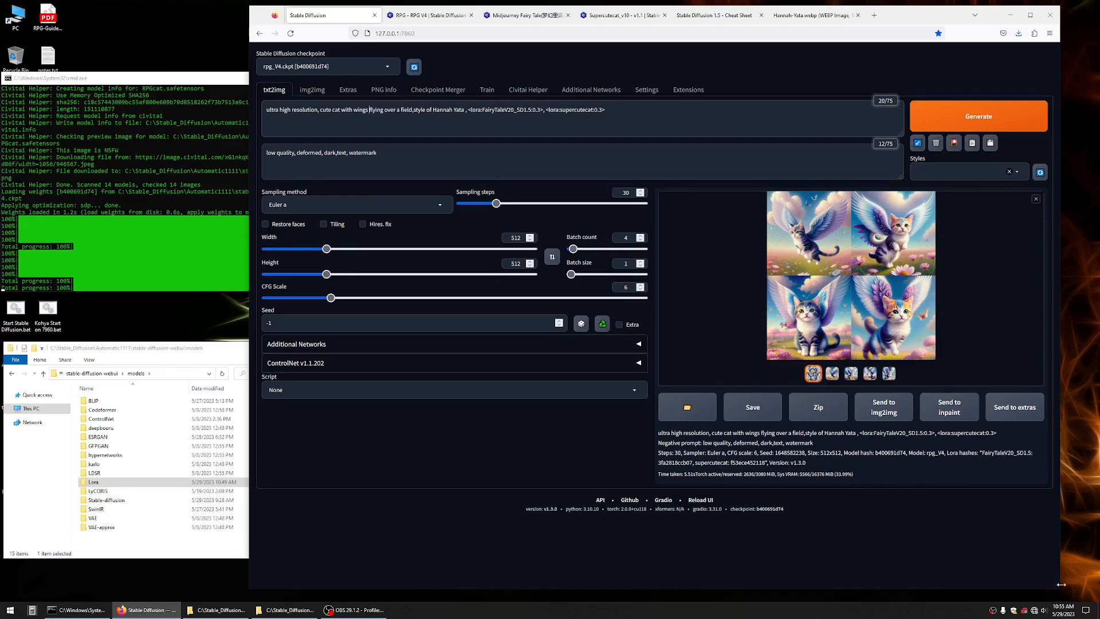
Select the fourth cat image, the orange-faced one with the butterfly, inspect it at full size, and send it to inpaint.
{"action": "left_click", "coordinate": [888, 373]}
{"action": "left_click", "coordinate": [880, 278]}
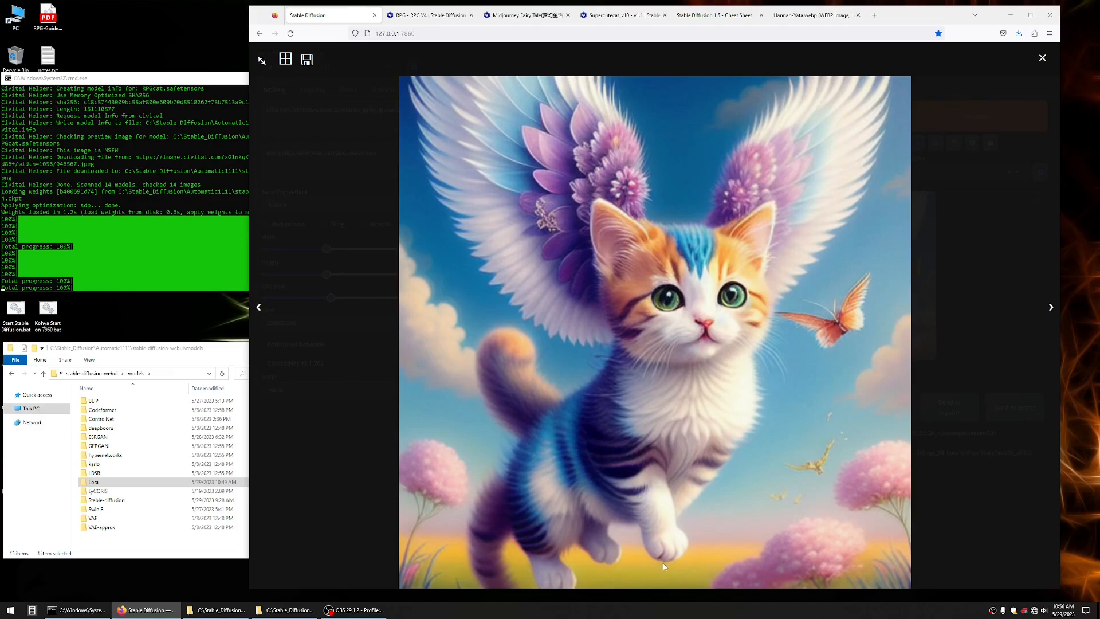
{"action": "left_click", "coordinate": [1042, 60]}
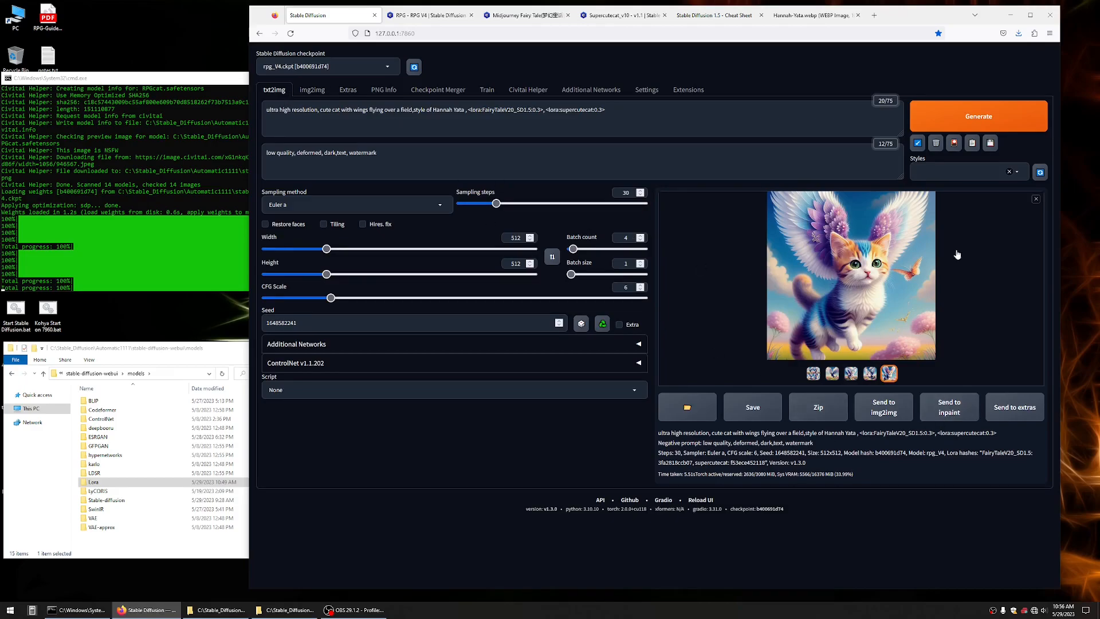
{"action": "left_click", "coordinate": [944, 409]}
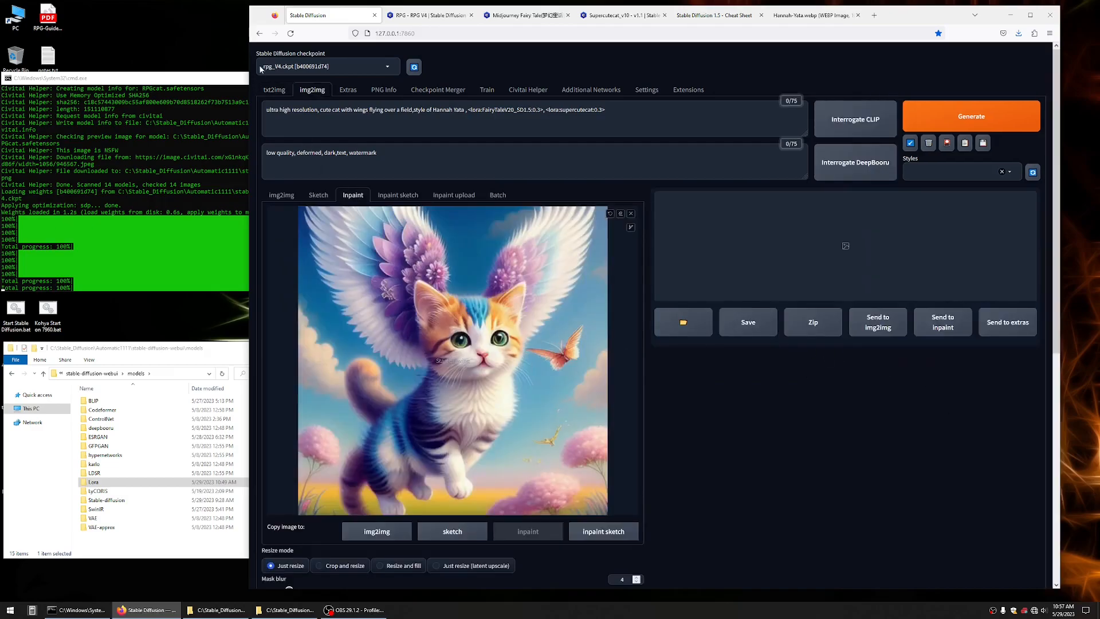
Compare the txt2img page with the img2img page, examining the resize, sampling, CFG scale and denoising strength settings.
{"action": "left_click", "coordinate": [274, 91]}
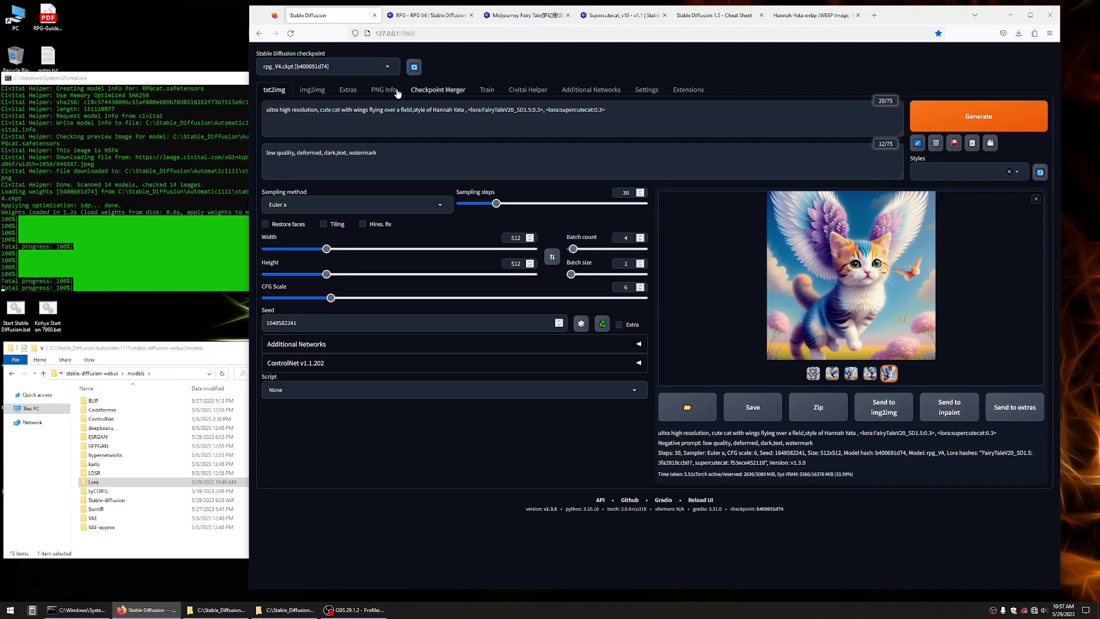
{"action": "left_click", "coordinate": [311, 93]}
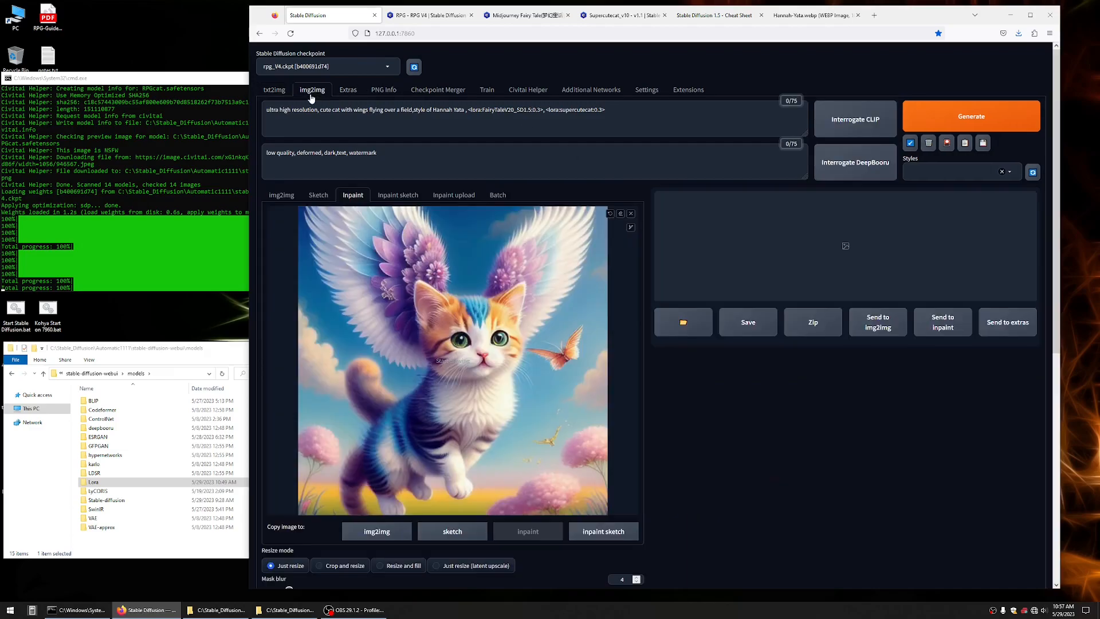
{"action": "left_click", "coordinate": [275, 196]}
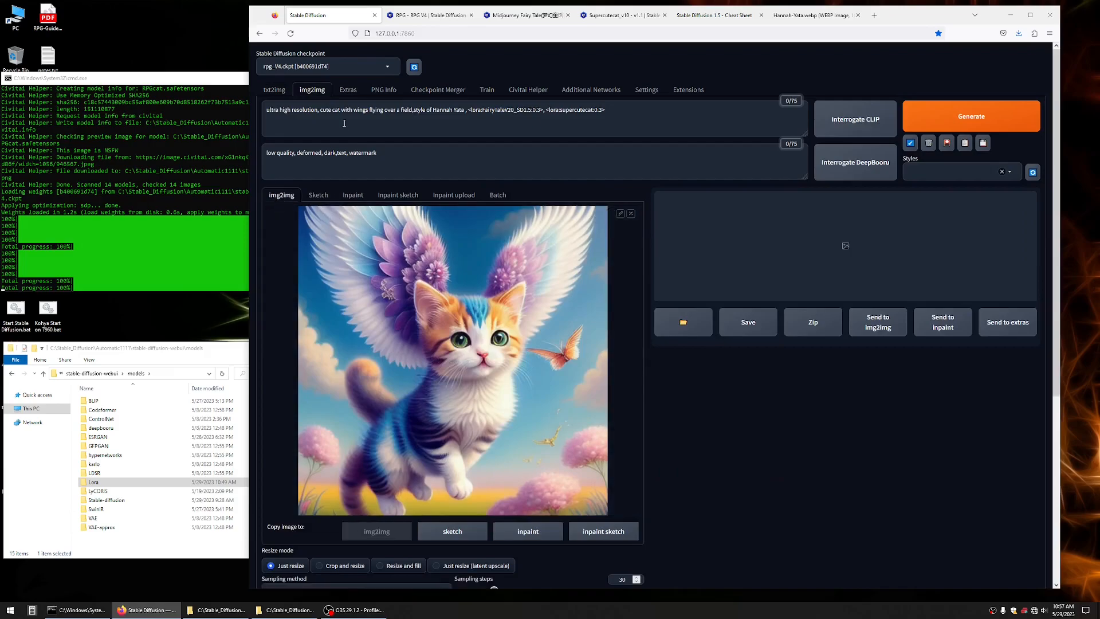
{"action": "scroll", "coordinate": [478, 378], "scroll_direction": "down", "scroll_amount": 2}
{"action": "scroll", "coordinate": [478, 378], "scroll_direction": "down", "scroll_amount": 2}
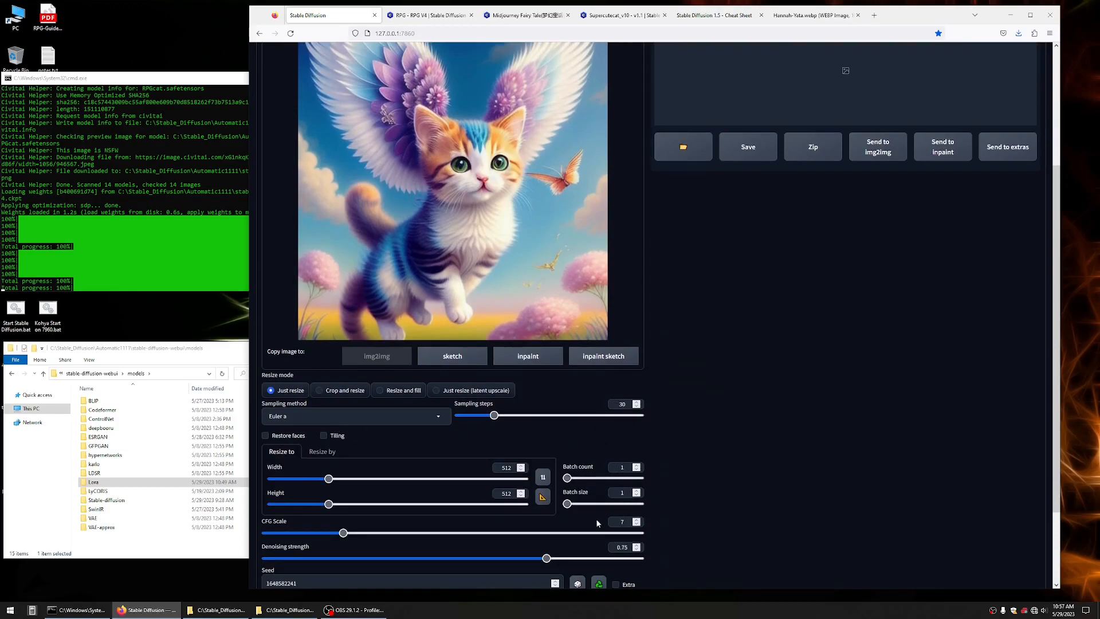
{"action": "scroll", "coordinate": [593, 520], "scroll_direction": "down", "scroll_amount": 2}
{"action": "scroll", "coordinate": [303, 502], "scroll_direction": "up", "scroll_amount": 6}
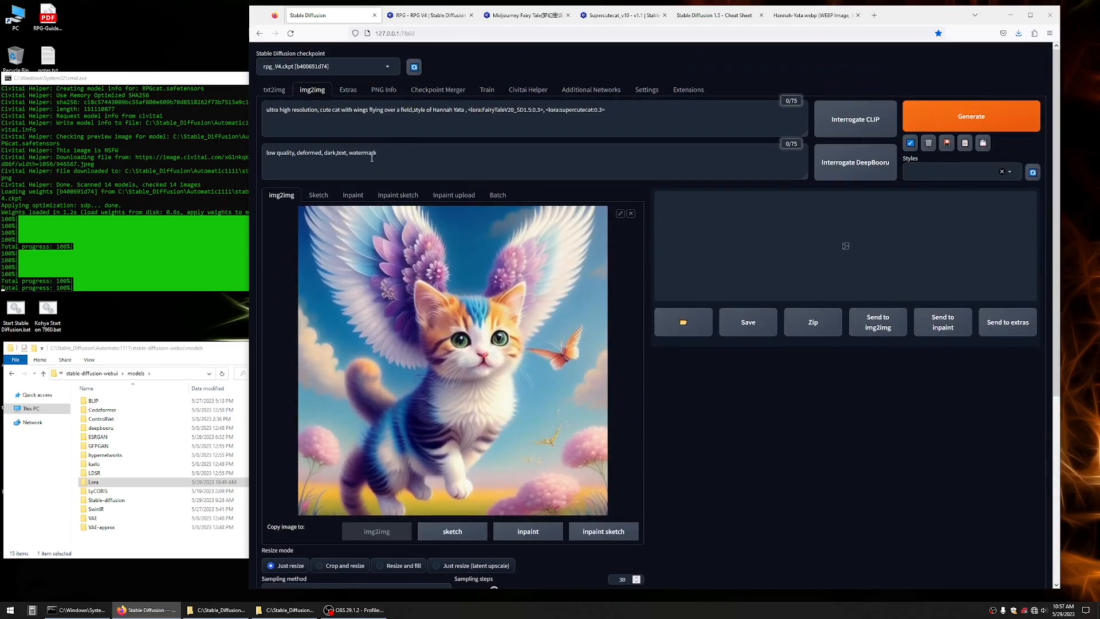
{"action": "left_click", "coordinate": [274, 90]}
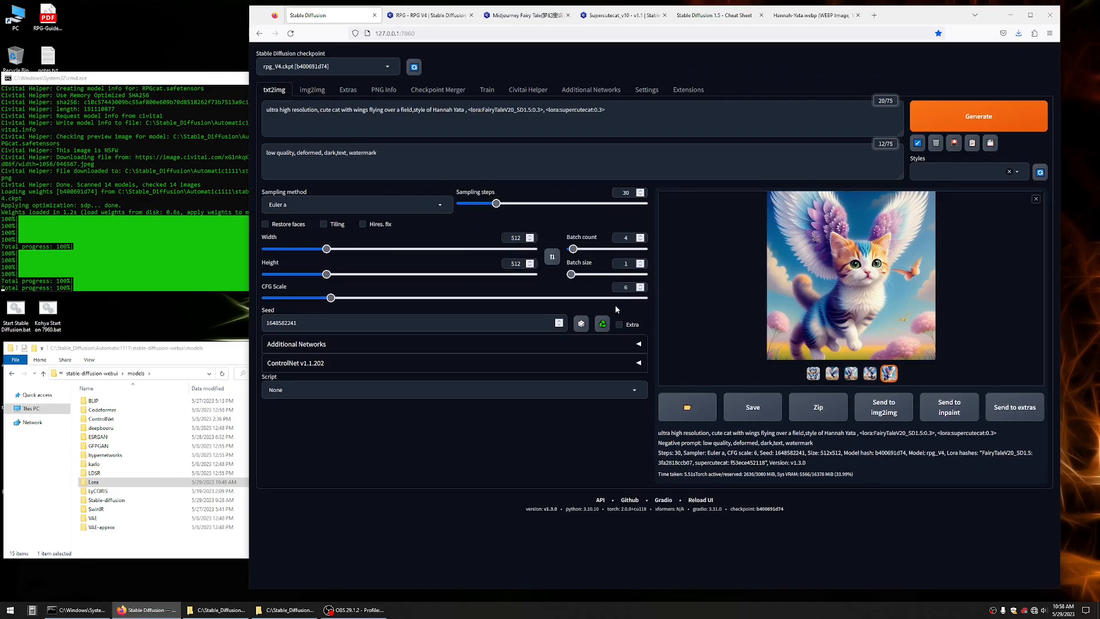
{"action": "left_click", "coordinate": [312, 90]}
{"action": "scroll", "coordinate": [508, 415], "scroll_direction": "down", "scroll_amount": 5}
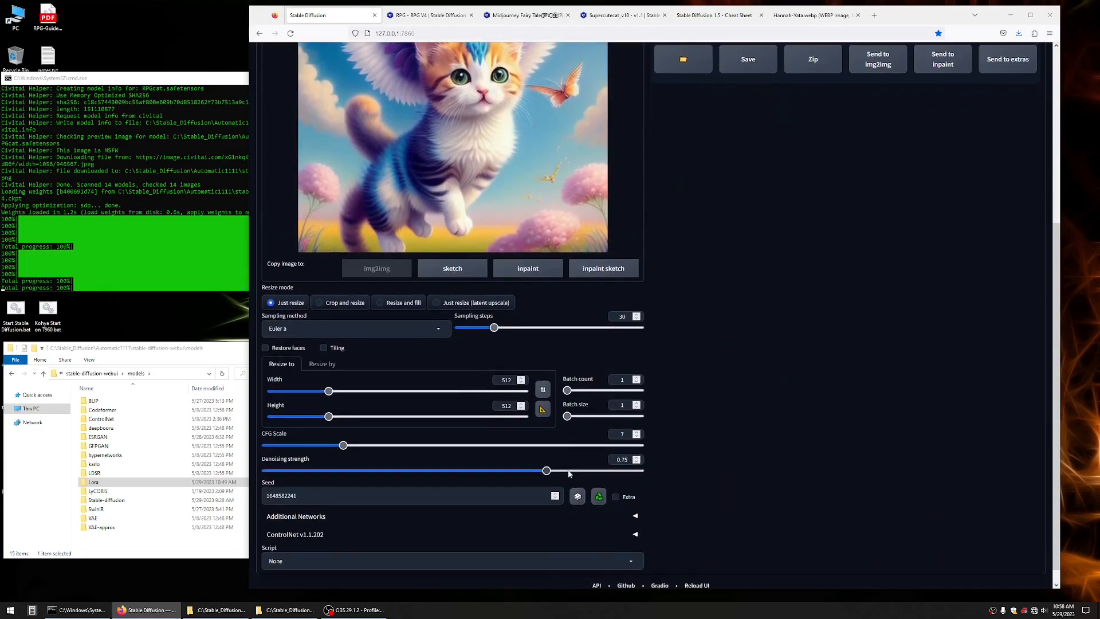
{"action": "scroll", "coordinate": [500, 459], "scroll_direction": "up", "scroll_amount": 5}
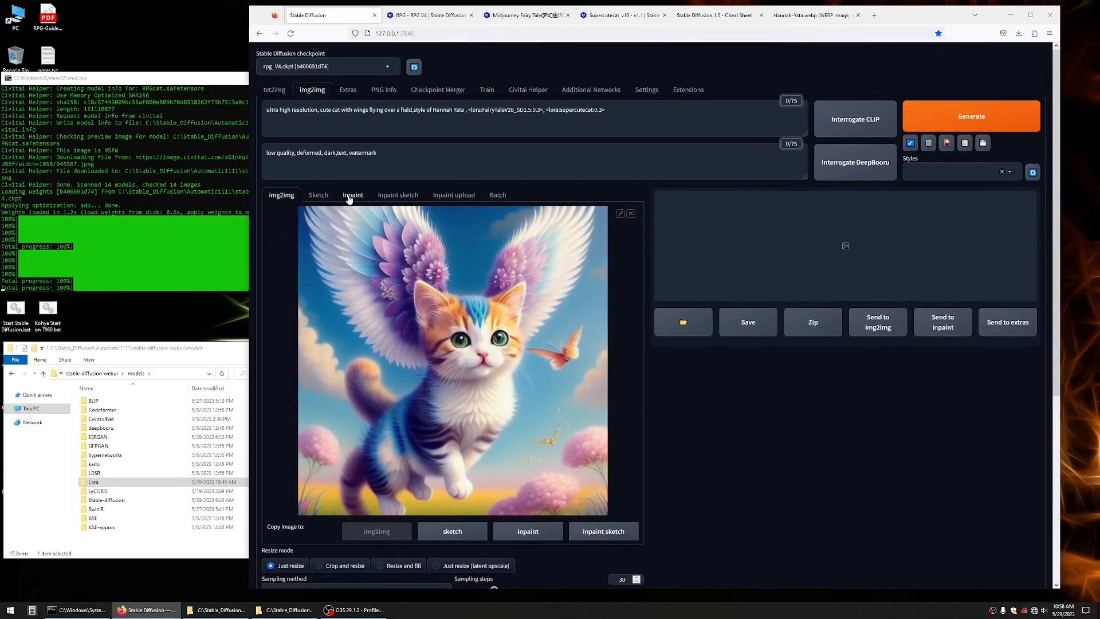
Return to inpainting the cat image, review the mask options, and paint a mask over the cat's right eye.
{"action": "left_click", "coordinate": [350, 195]}
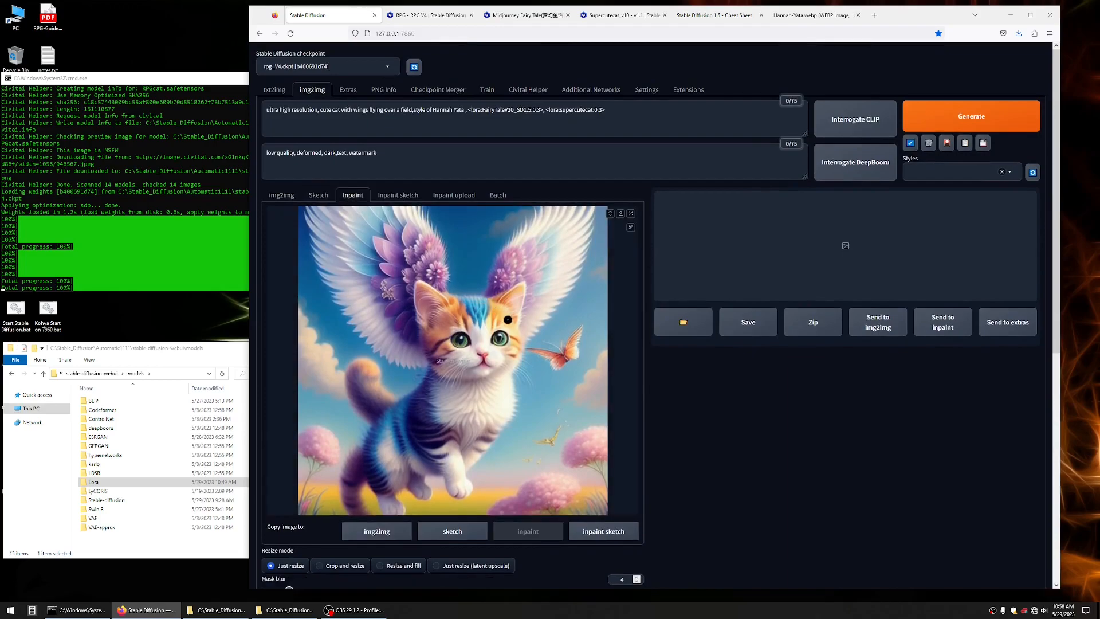
{"action": "scroll", "coordinate": [507, 344], "scroll_direction": "down", "scroll_amount": 2}
{"action": "scroll", "coordinate": [508, 348], "scroll_direction": "down", "scroll_amount": 2}
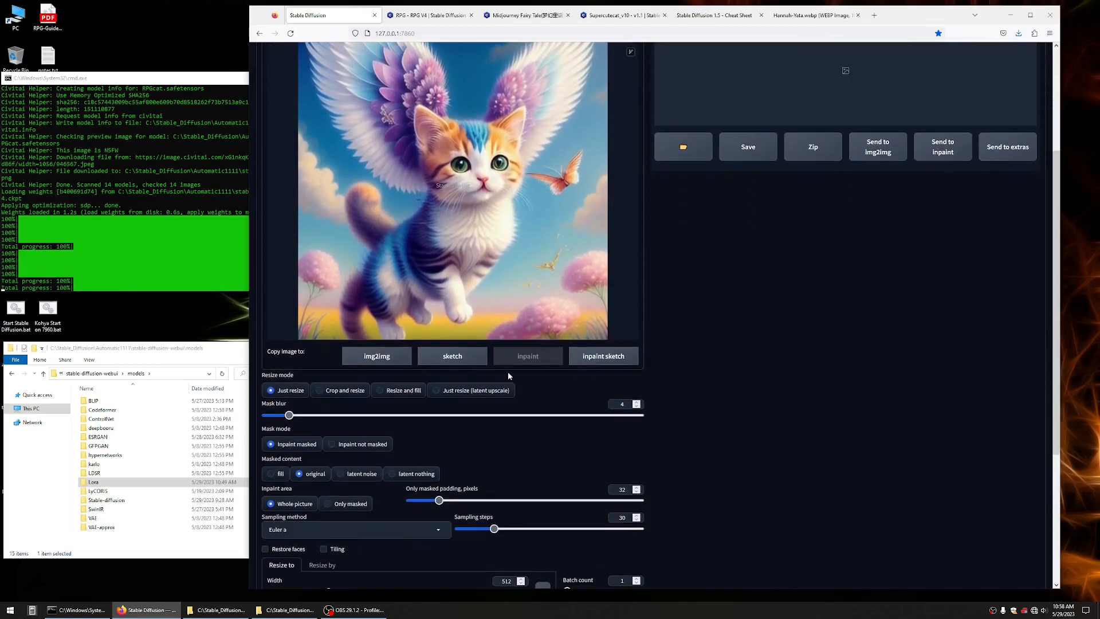
{"action": "scroll", "coordinate": [511, 378], "scroll_direction": "down", "scroll_amount": 1}
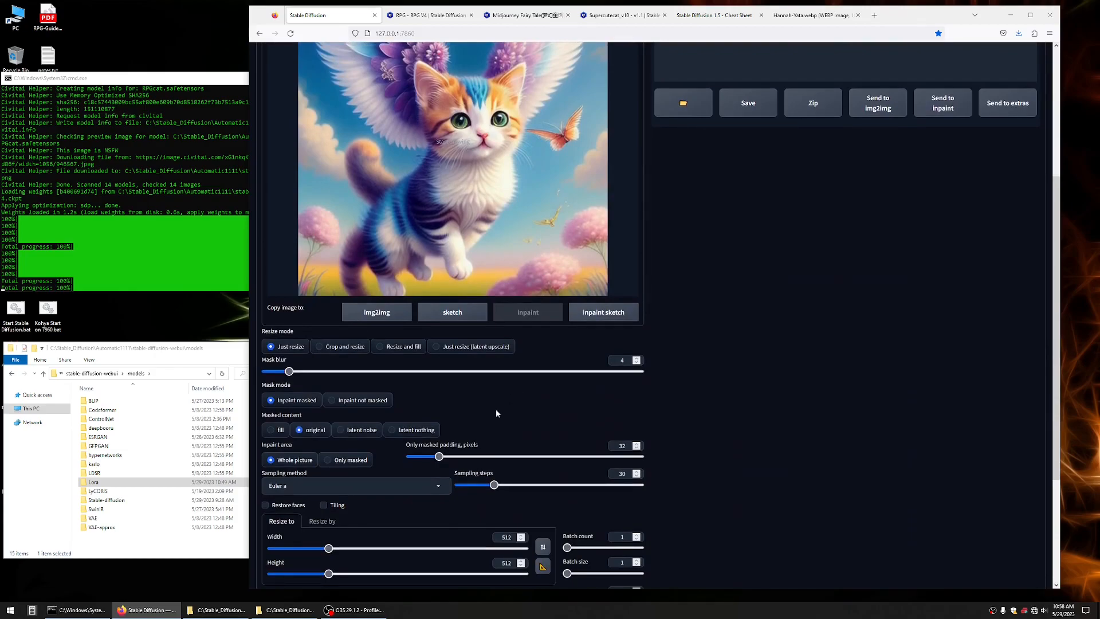
{"action": "scroll", "coordinate": [496, 407], "scroll_direction": "up", "scroll_amount": 4}
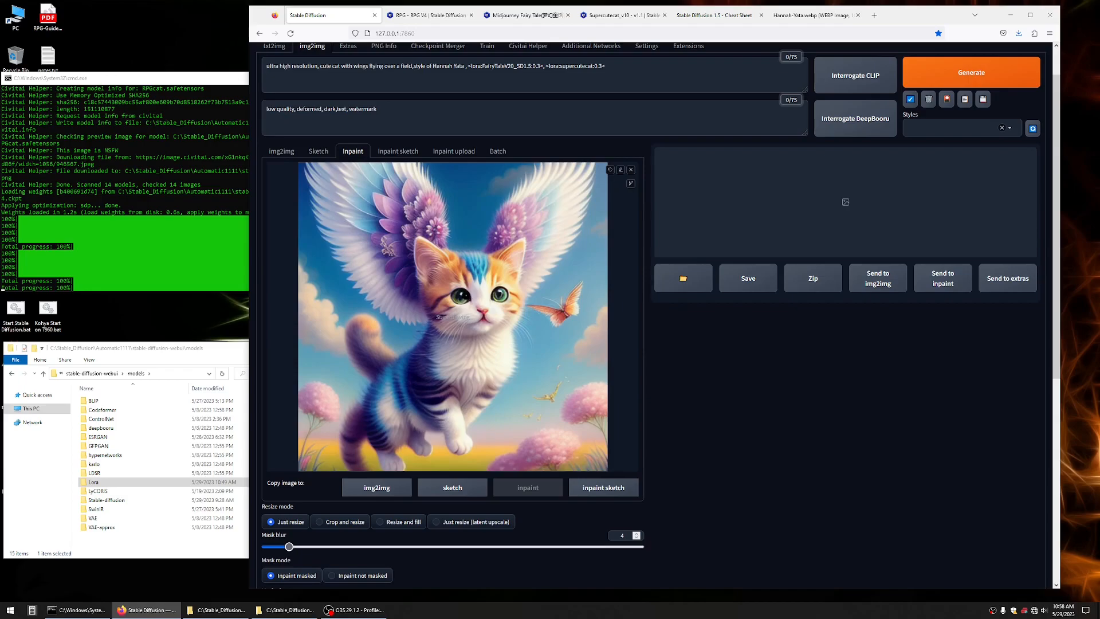
{"action": "mouse_move", "coordinate": [462, 291]}
{"action": "left_mouse_down"}
{"action": "mouse_move", "coordinate": [454, 300]}
{"action": "mouse_move", "coordinate": [465, 302]}
{"action": "left_mouse_up"}
Set the inpaint area to Only masked and the denoising strength to 0.2.
{"action": "scroll", "coordinate": [452, 378], "scroll_direction": "down", "scroll_amount": 1}
{"action": "scroll", "coordinate": [431, 404], "scroll_direction": "down", "scroll_amount": 4}
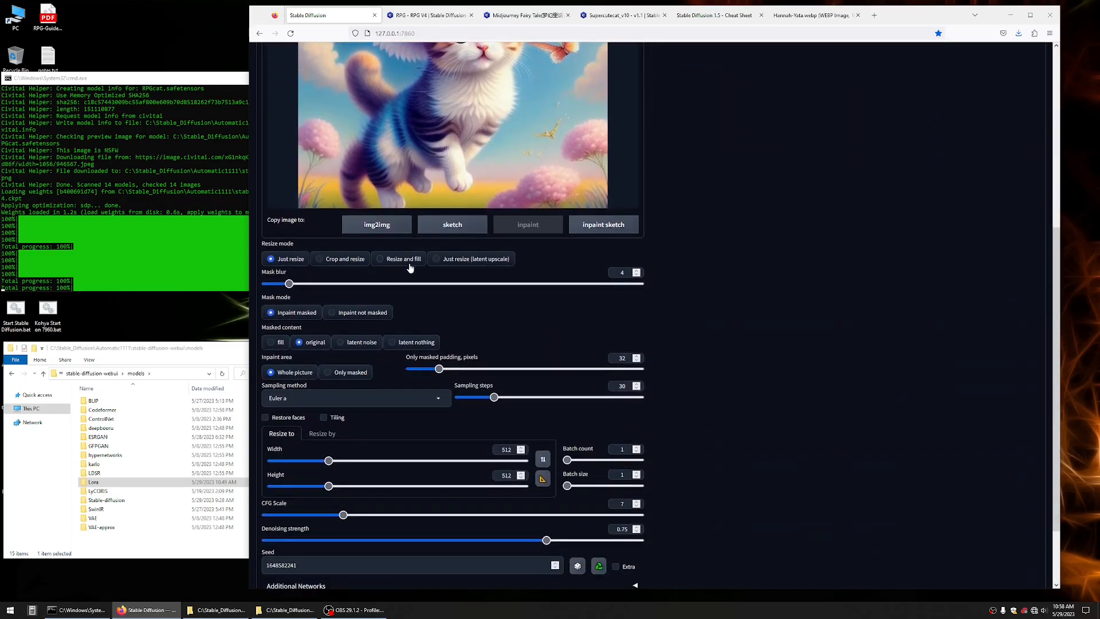
{"action": "scroll", "coordinate": [408, 267], "scroll_direction": "down", "scroll_amount": 2}
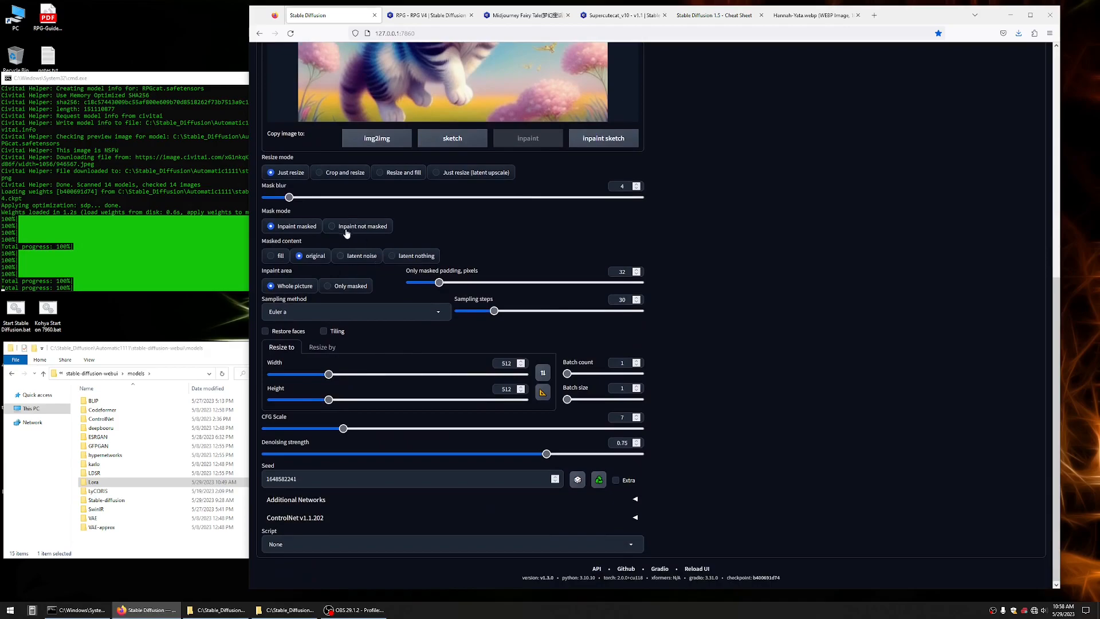
{"action": "left_click", "coordinate": [327, 288]}
{"action": "left_click_drag", "start_coordinate": [546, 454], "coordinate": [341, 464]}
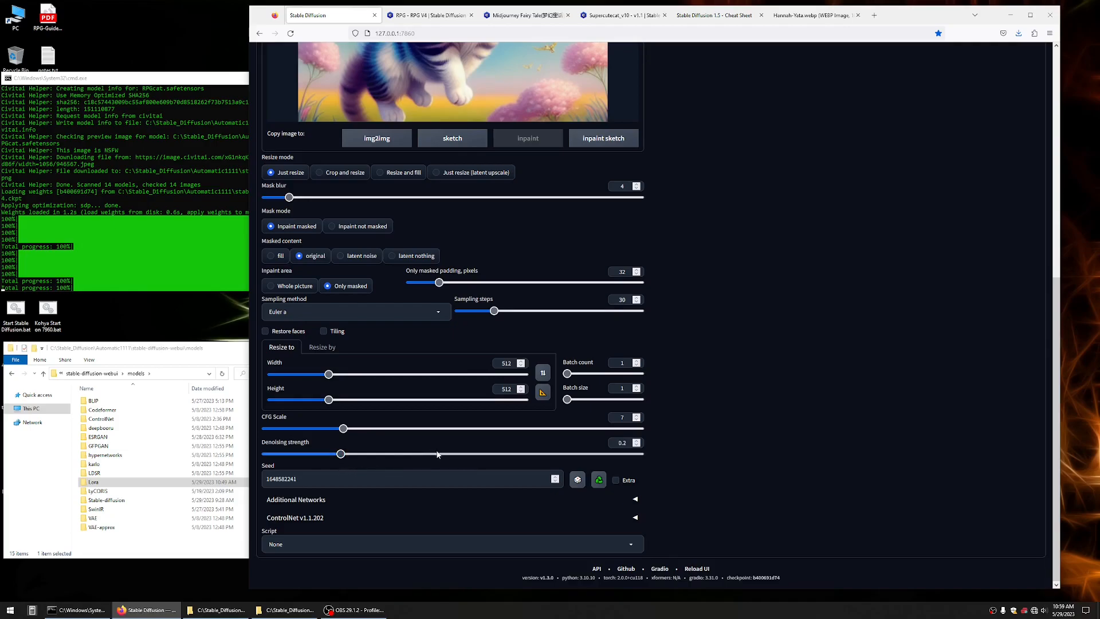
{"action": "scroll", "coordinate": [437, 454], "scroll_direction": "up", "scroll_amount": 5}
{"action": "scroll", "coordinate": [741, 352], "scroll_direction": "up", "scroll_amount": 3}
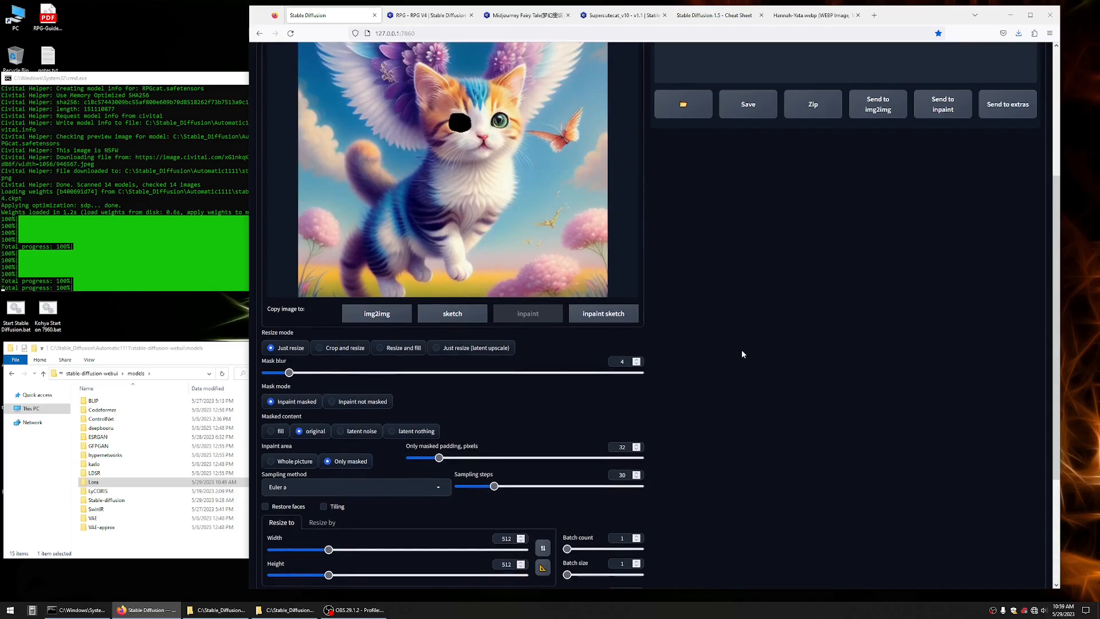
{"action": "scroll", "coordinate": [741, 354], "scroll_direction": "up", "scroll_amount": 2}
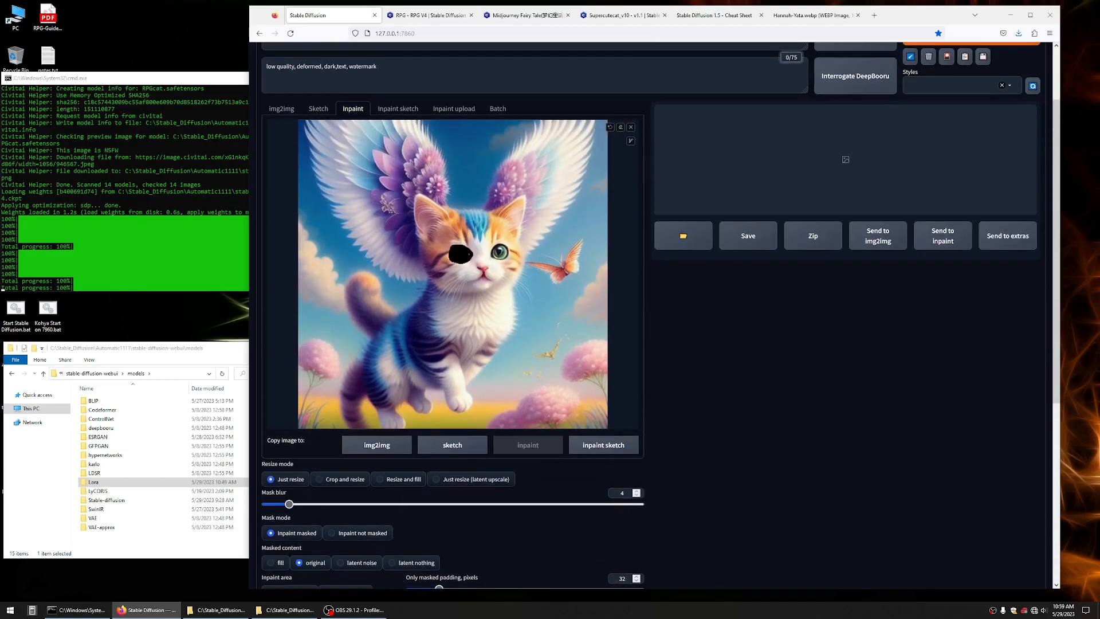
Generate the inpainted cat image with the masked right eye and inspect the result at full size.
{"action": "scroll", "coordinate": [735, 271], "scroll_direction": "up", "scroll_amount": 2}
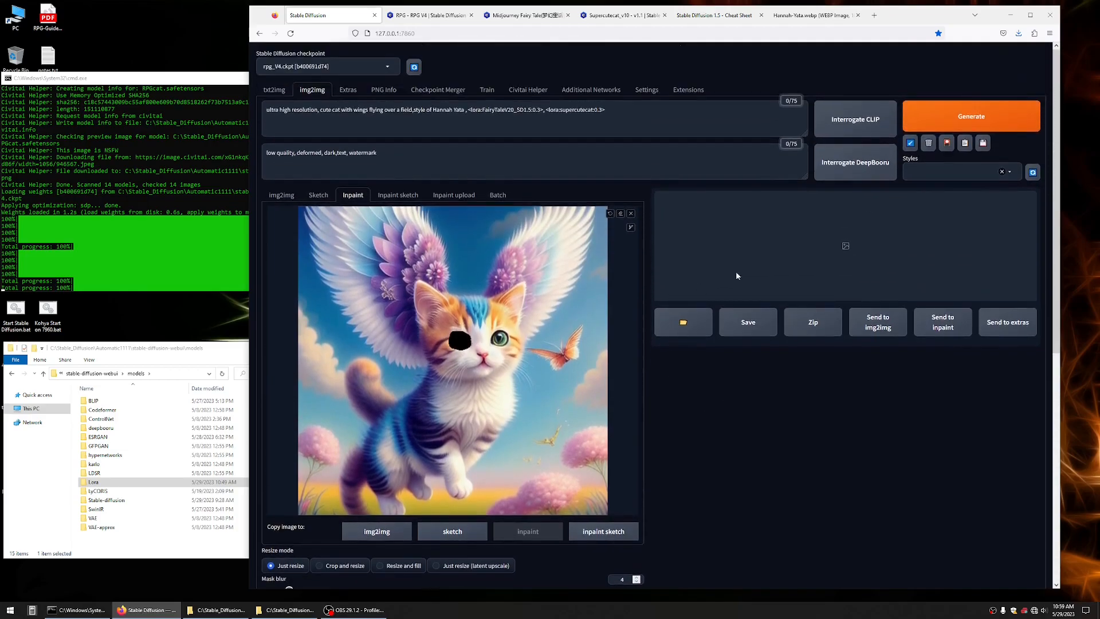
{"action": "left_click", "coordinate": [960, 117]}
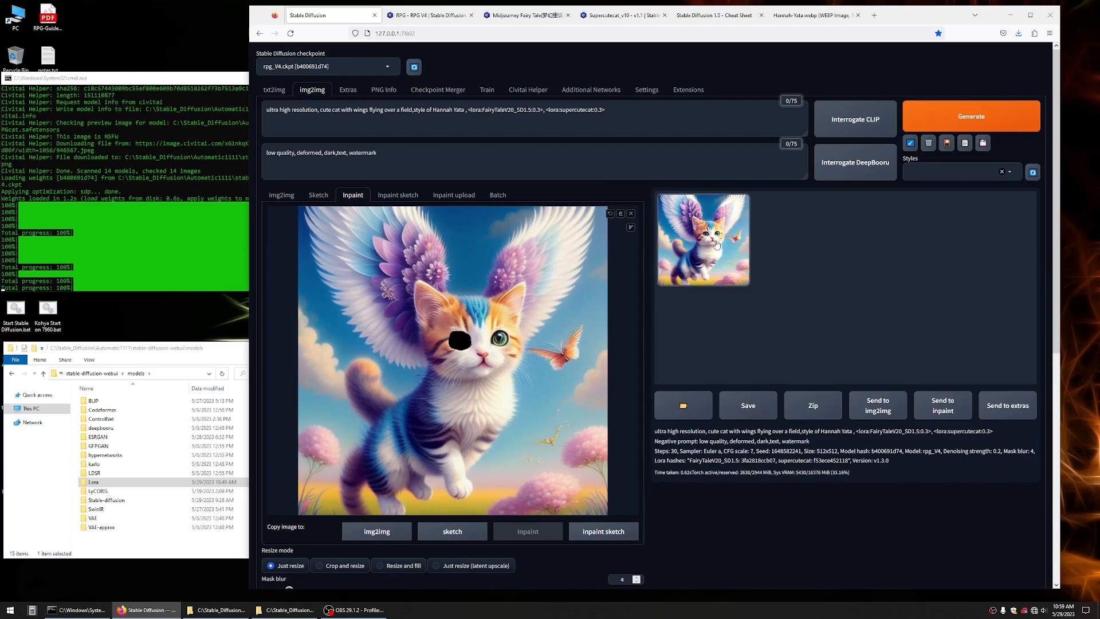
{"action": "left_click", "coordinate": [715, 243]}
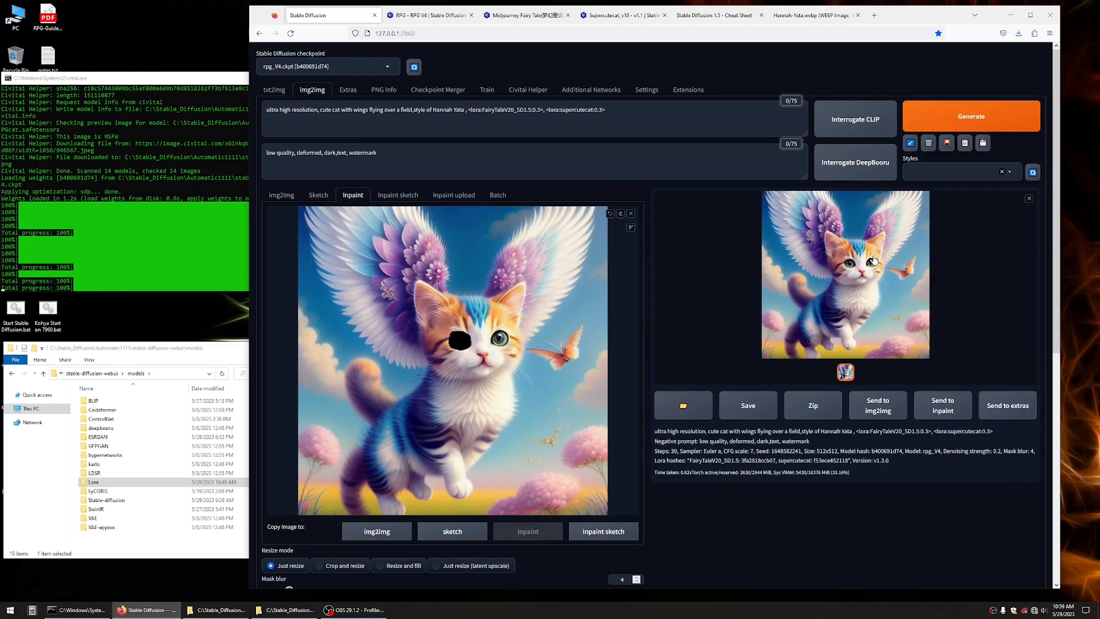
{"action": "left_click", "coordinate": [847, 267]}
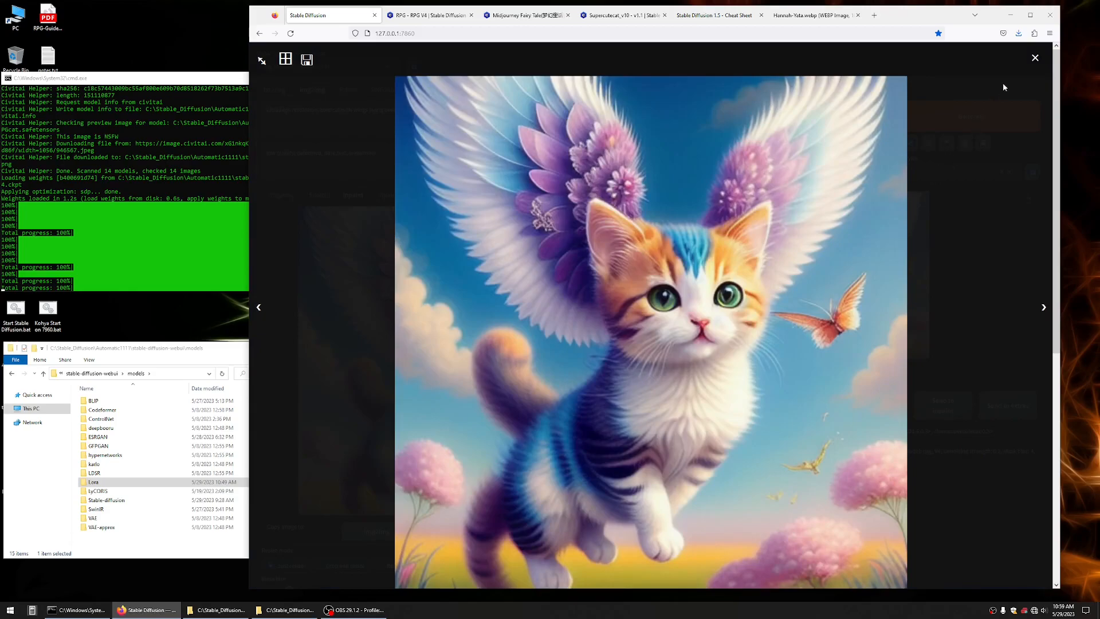
{"action": "left_click", "coordinate": [1035, 59]}
Set the denoising strength to 0.3, regenerate the inpainted cat image, and inspect it at full size.
{"action": "scroll", "coordinate": [584, 336], "scroll_direction": "down", "scroll_amount": 5}
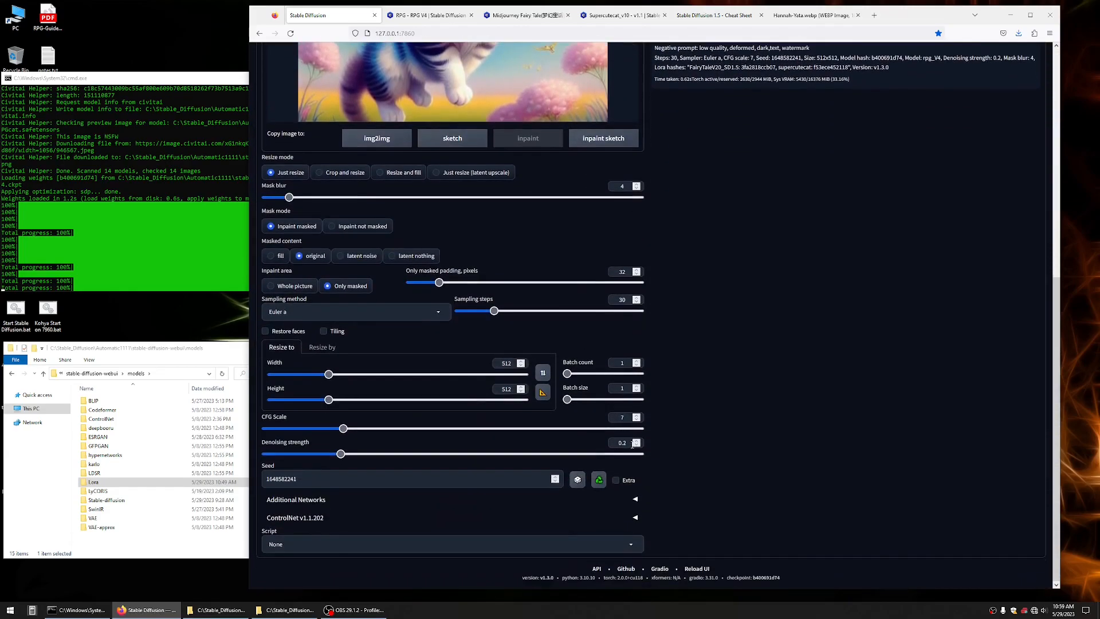
{"action": "double_click", "coordinate": [629, 443]}
{"action": "type", "text": "3"}
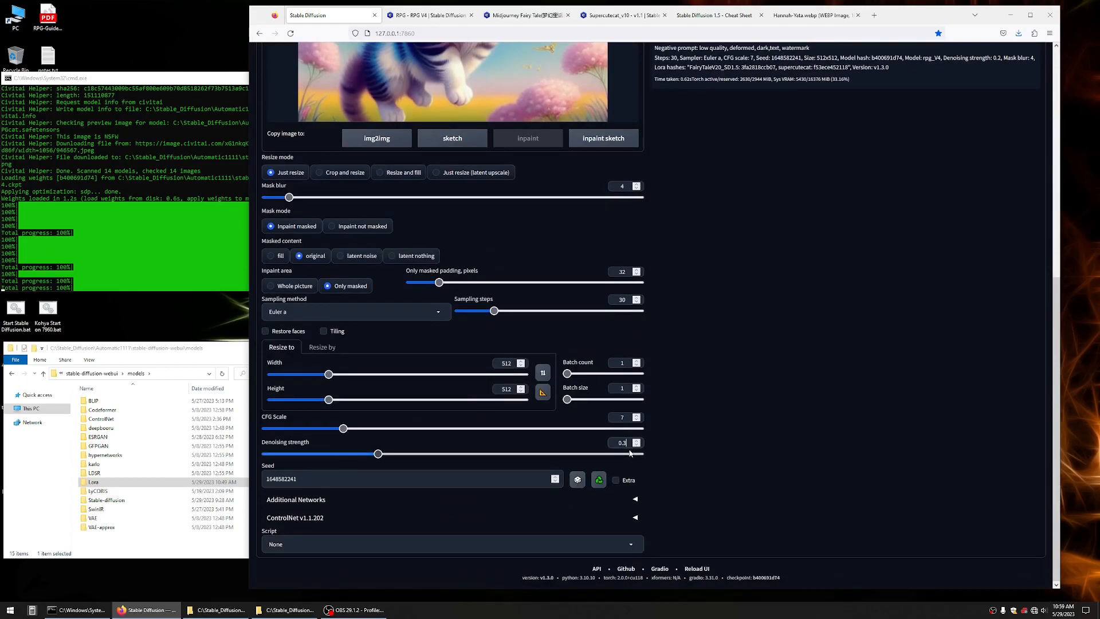
{"action": "scroll", "coordinate": [708, 414], "scroll_direction": "up", "scroll_amount": 10}
{"action": "left_click", "coordinate": [974, 124]}
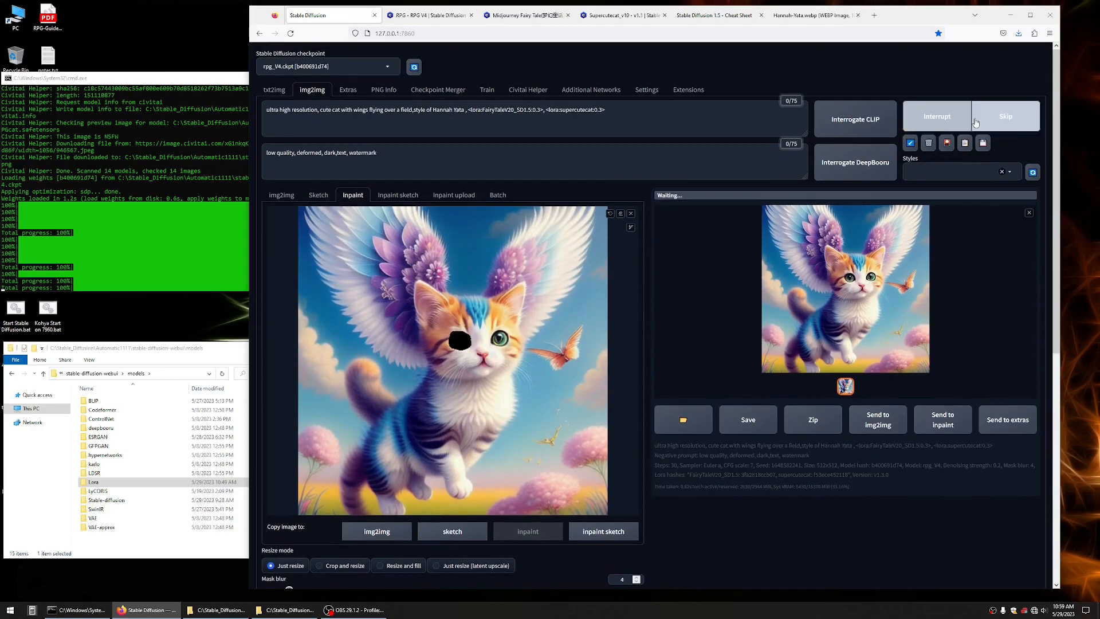
{"action": "left_click", "coordinate": [840, 271]}
{"action": "left_click", "coordinate": [704, 324]}
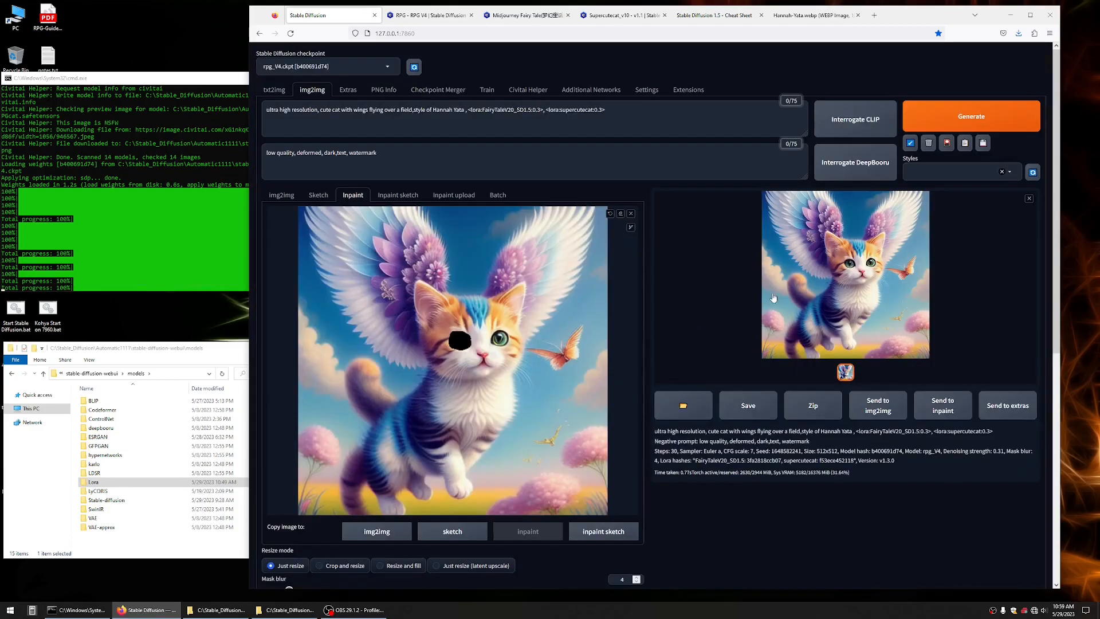
{"action": "left_click", "coordinate": [832, 280]}
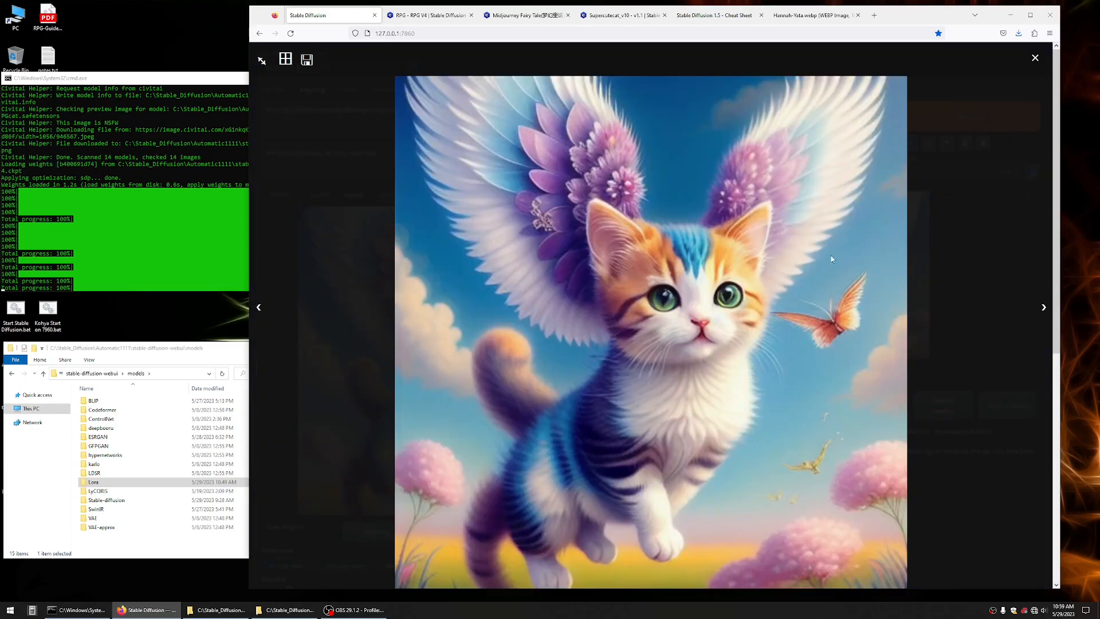
{"action": "left_click", "coordinate": [1035, 57]}
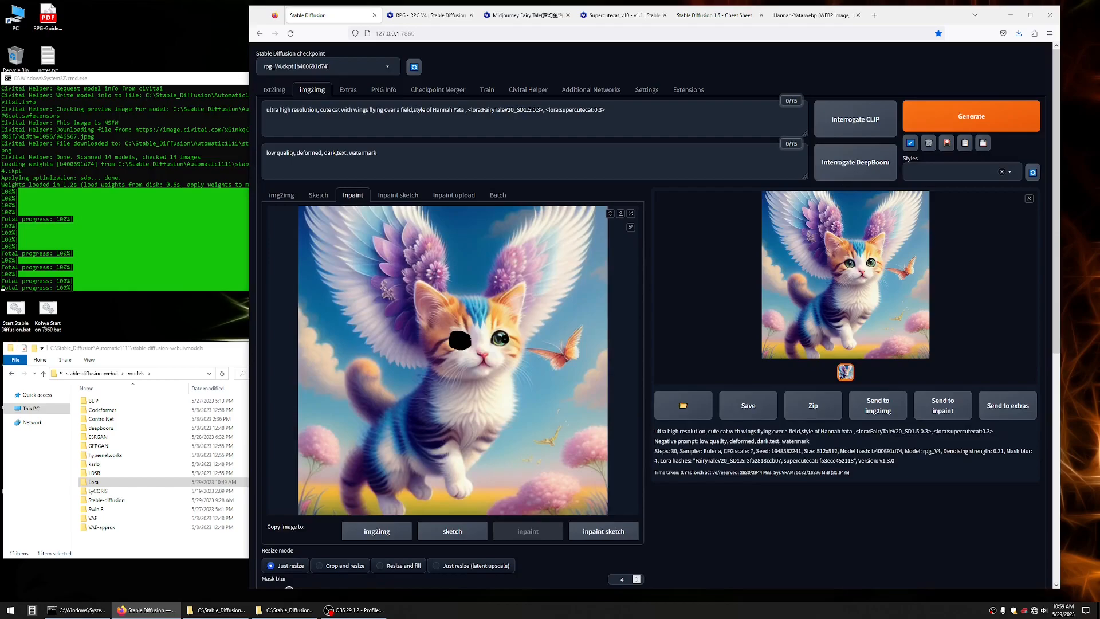
Paint a mask over the cat's left eye as well and replace the positive prompt with "bright green cat eyes".
{"action": "left_click_drag", "start_coordinate": [498, 333], "coordinate": [504, 341]}
{"action": "left_click_drag", "start_coordinate": [648, 103], "coordinate": [52, 127]}
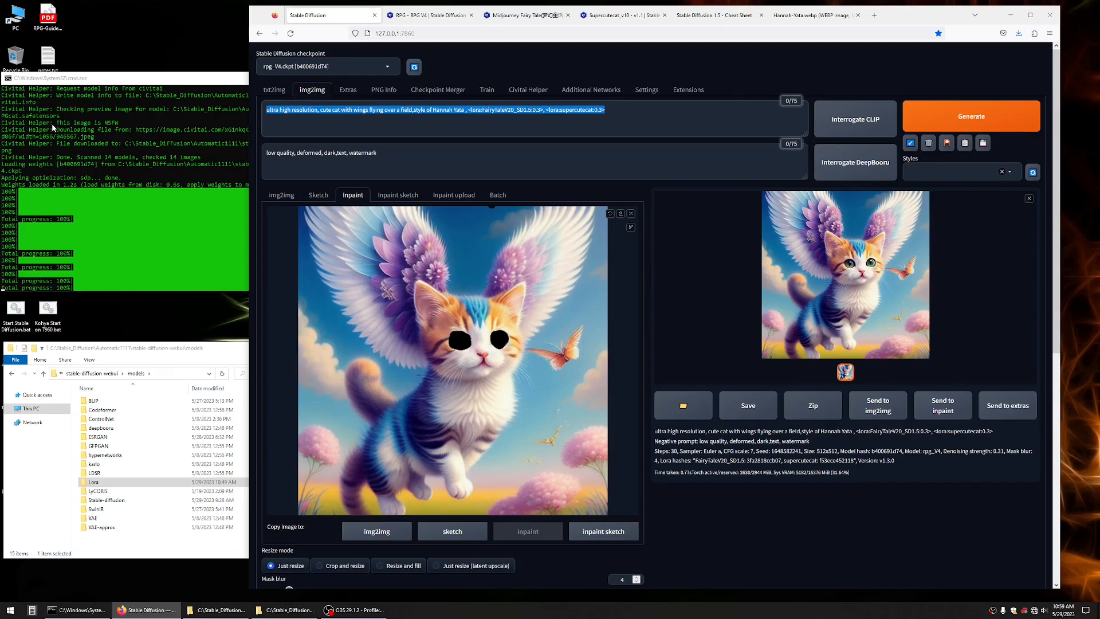
{"action": "type", "text": "bright green cat eyes"}
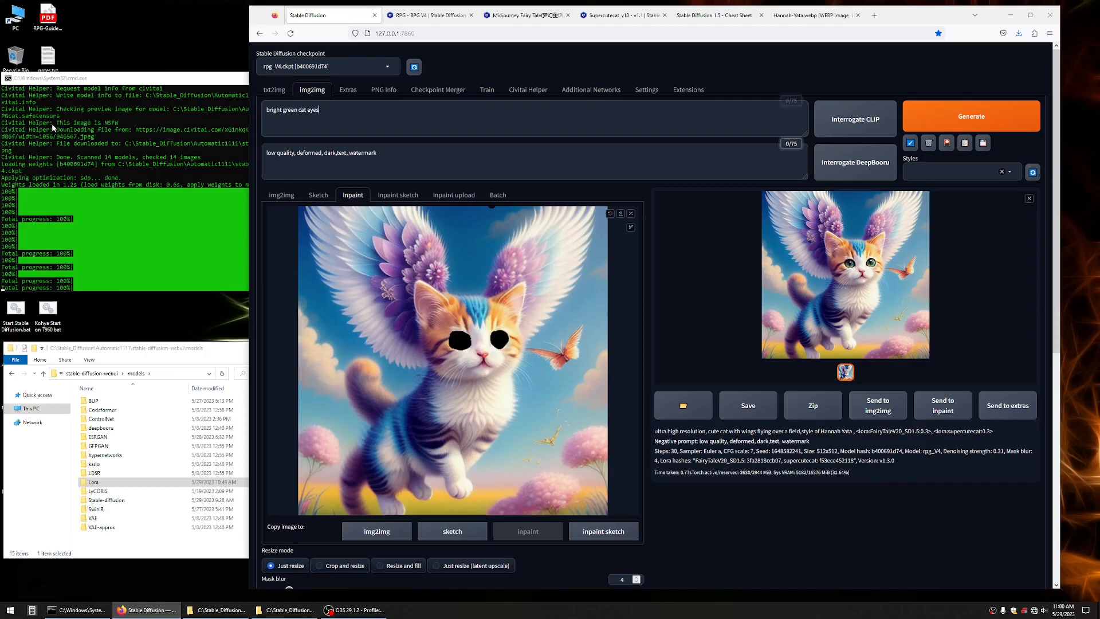
Generate the image with both masked eyes inpainted and examine the new eyes at full size.
{"action": "left_click", "coordinate": [987, 118]}
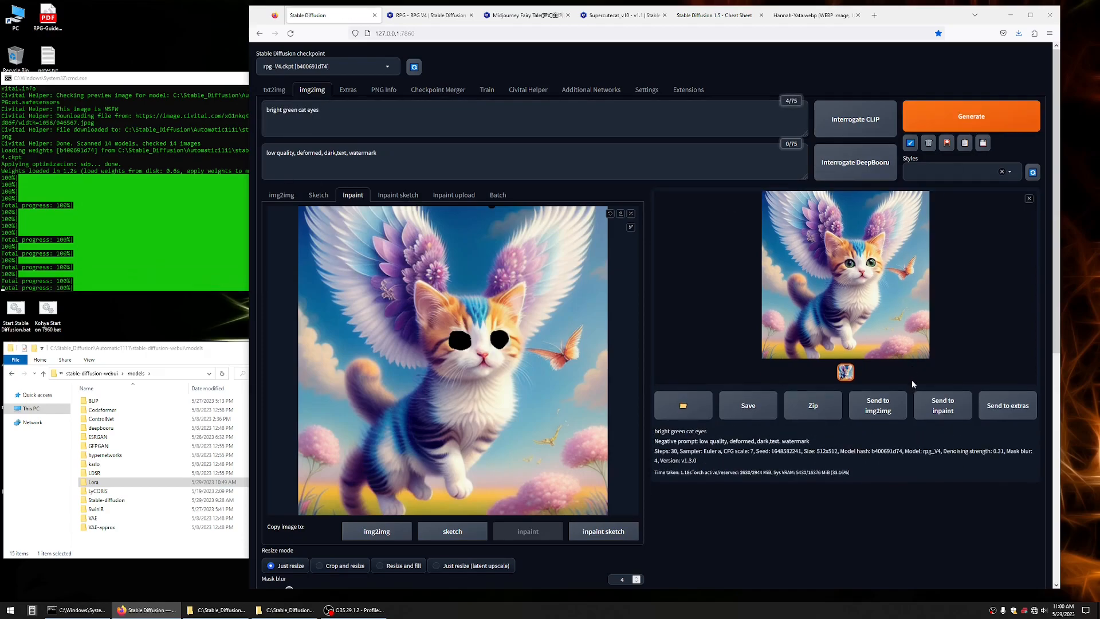
{"action": "left_click", "coordinate": [862, 274]}
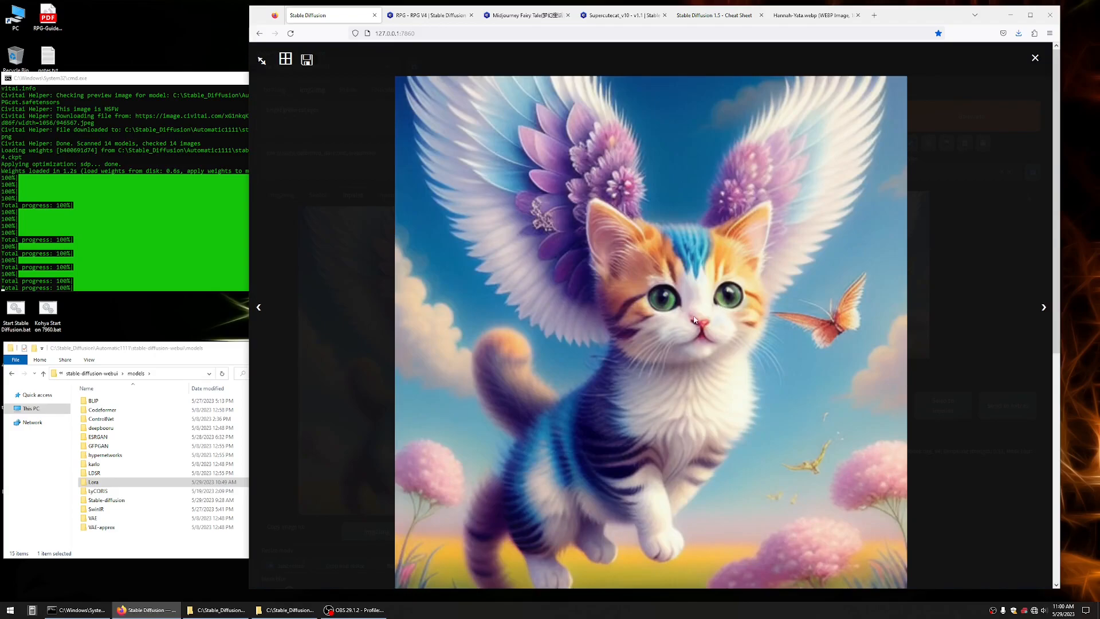
{"action": "left_click", "coordinate": [1036, 58]}
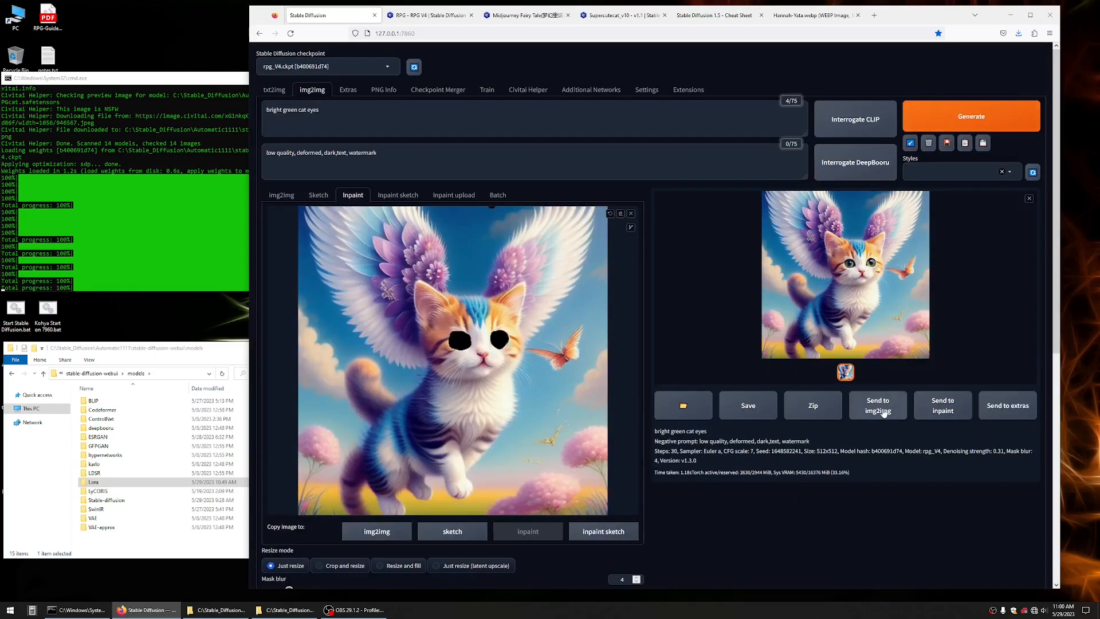
Send the inpainted cat image to Extras and upscale it by 4 with R-ESRGAN 4x+ Anime6B as the first upscaler.
{"action": "left_click", "coordinate": [1000, 404]}
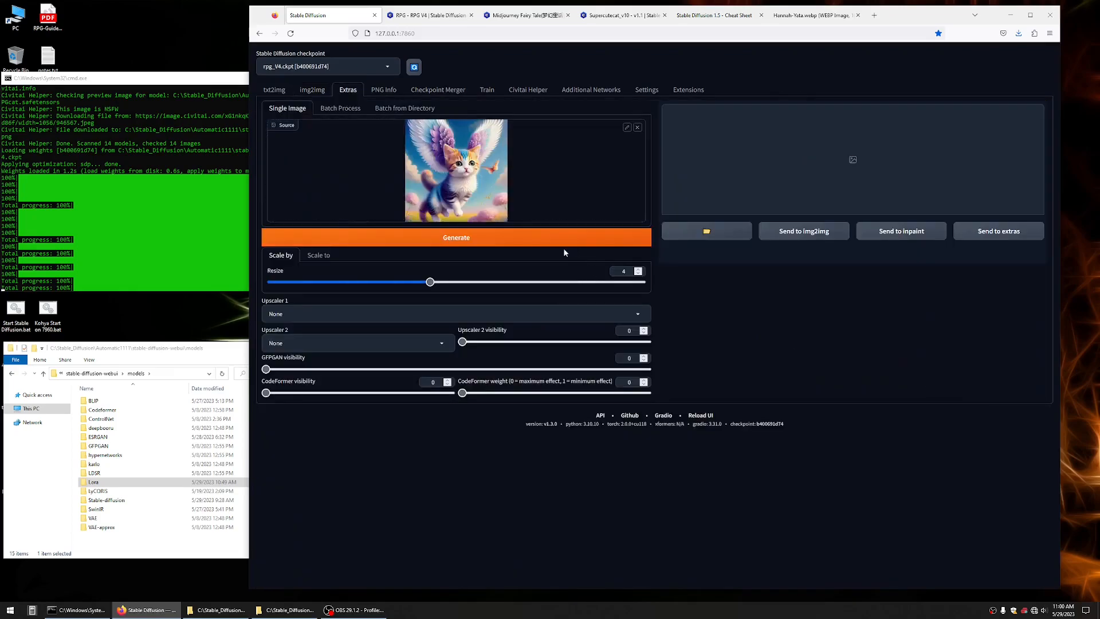
{"action": "left_click", "coordinate": [529, 310]}
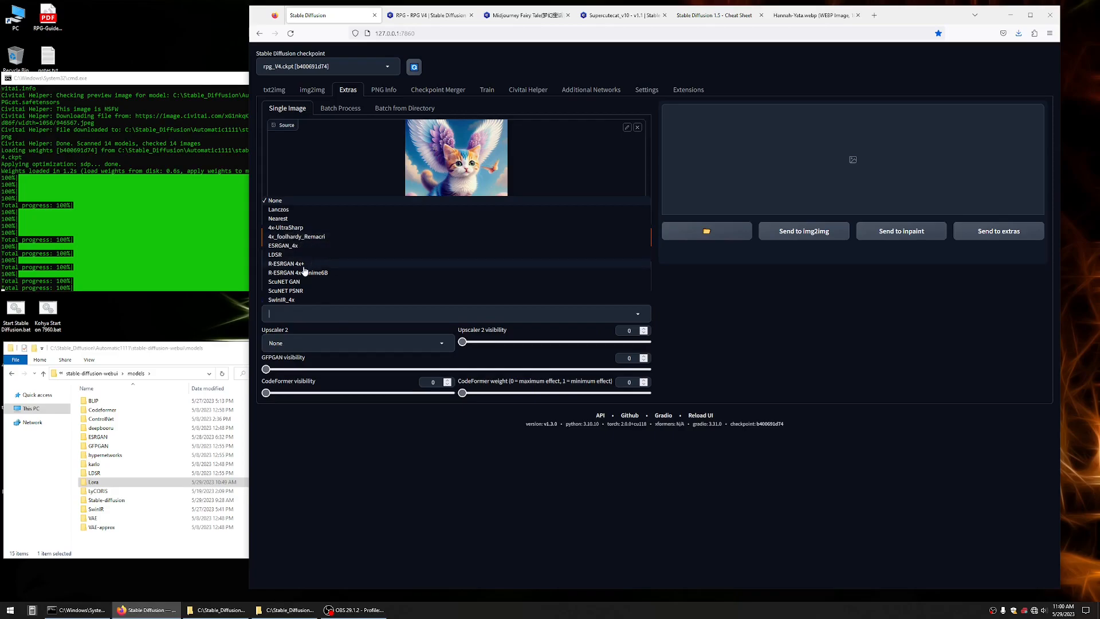
{"action": "left_click", "coordinate": [283, 265]}
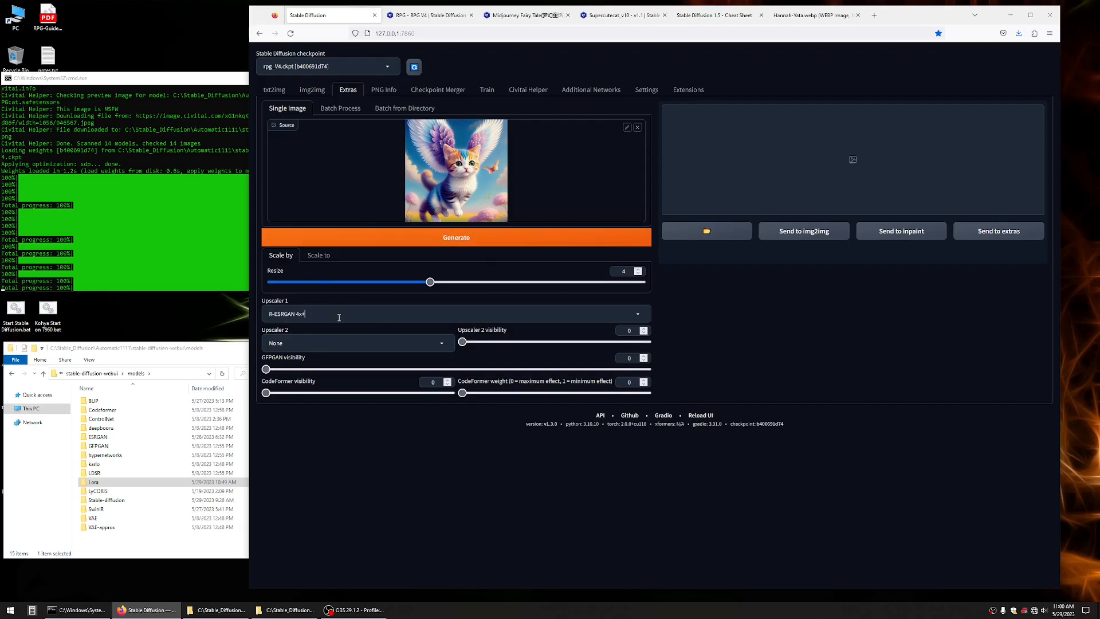
{"action": "left_click", "coordinate": [634, 312]}
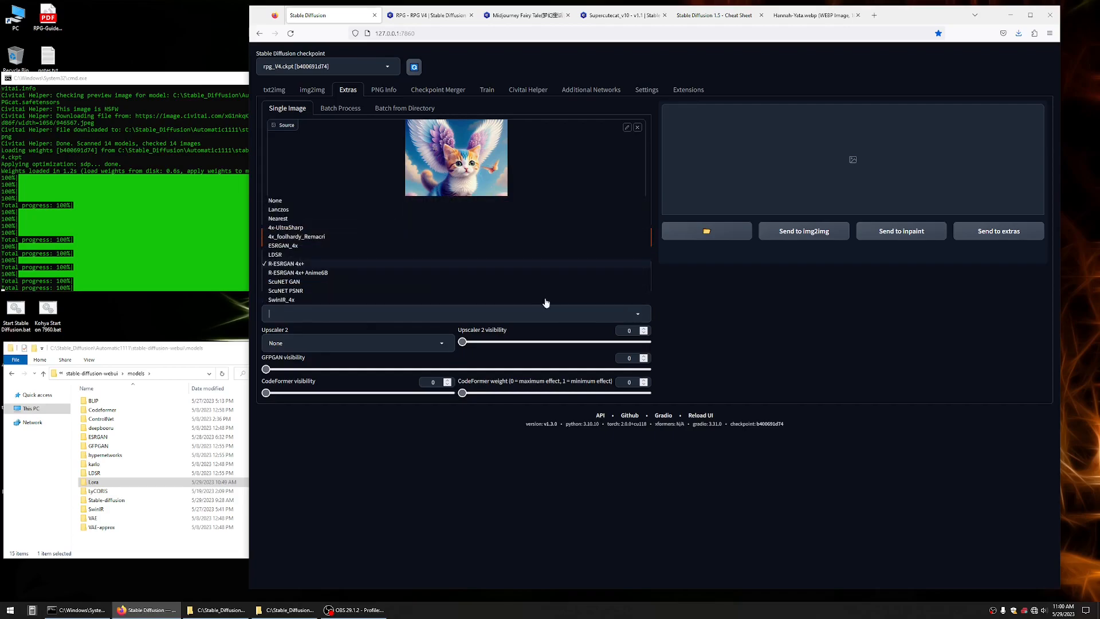
{"action": "left_click", "coordinate": [313, 273]}
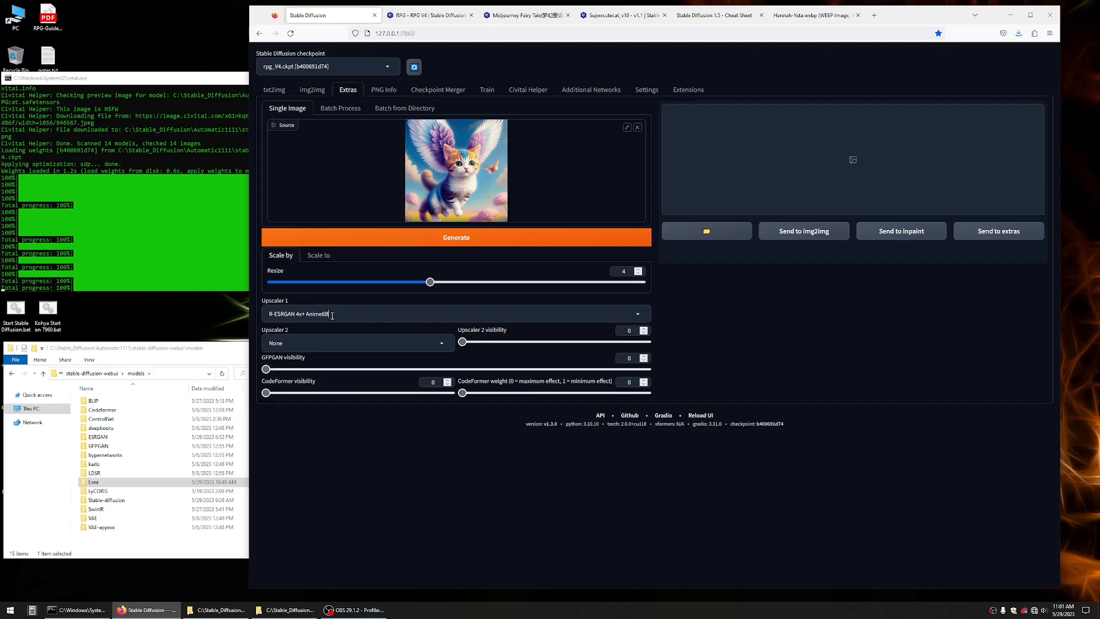
{"action": "left_click", "coordinate": [472, 239]}
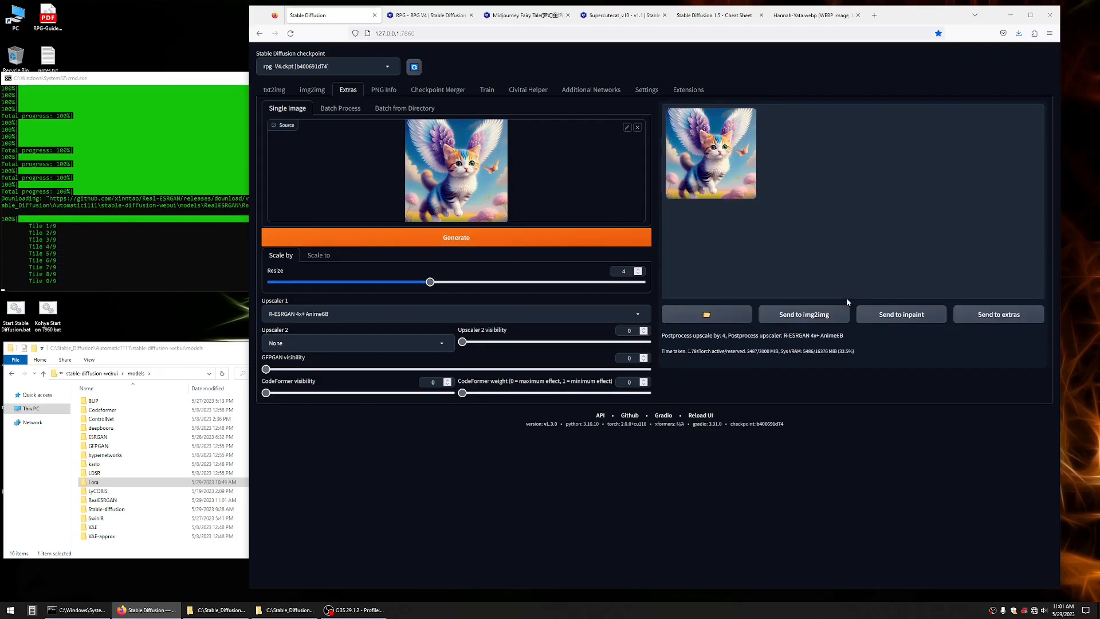
Examine the upscaled cat image fitted to the window and at original size, checking the face, wings, fur and background.
{"action": "left_click", "coordinate": [731, 169]}
{"action": "left_click", "coordinate": [854, 190]}
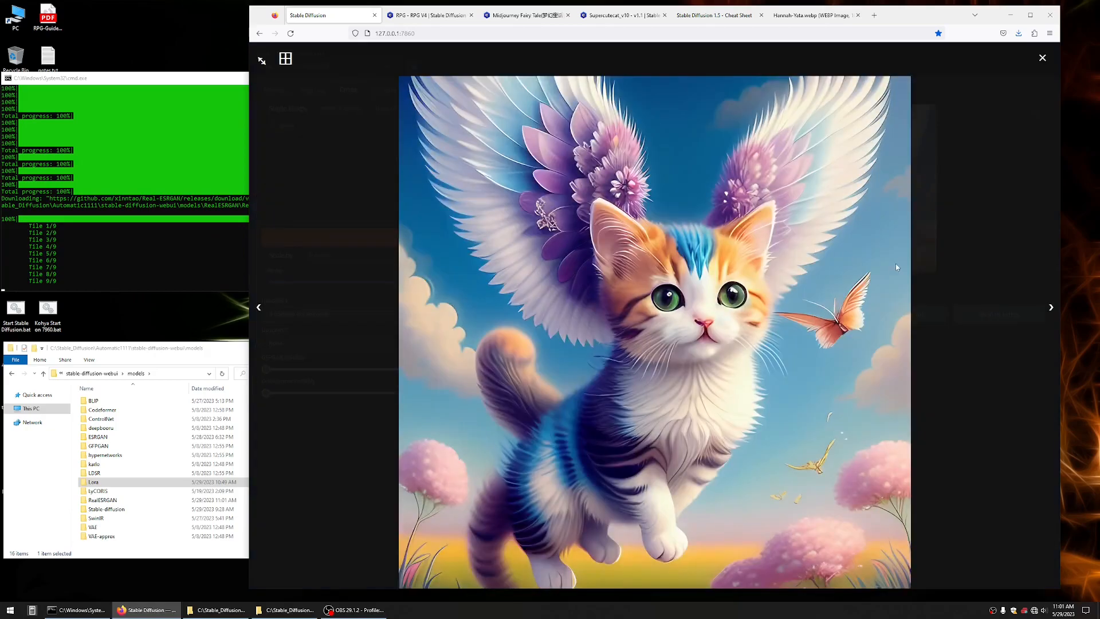
{"action": "left_click", "coordinate": [717, 311]}
{"action": "left_click", "coordinate": [812, 212]}
{"action": "left_click", "coordinate": [262, 61]}
{"action": "scroll", "coordinate": [860, 362], "scroll_direction": "down", "scroll_amount": 2}
{"action": "scroll", "coordinate": [862, 361], "scroll_direction": "down", "scroll_amount": 5}
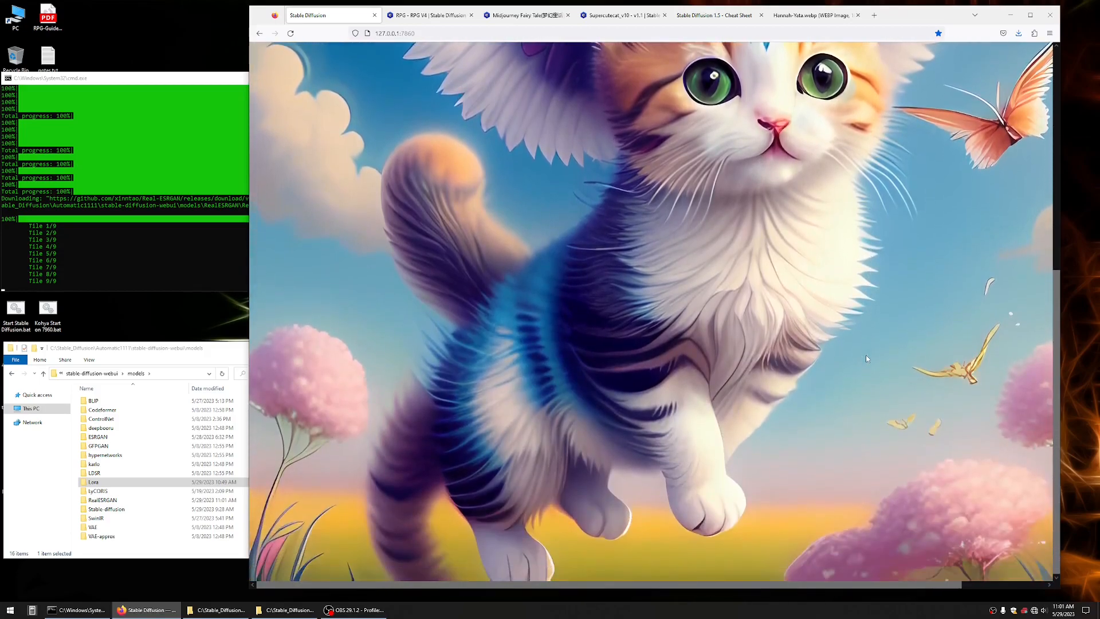
{"action": "scroll", "coordinate": [866, 358], "scroll_direction": "up", "scroll_amount": 5}
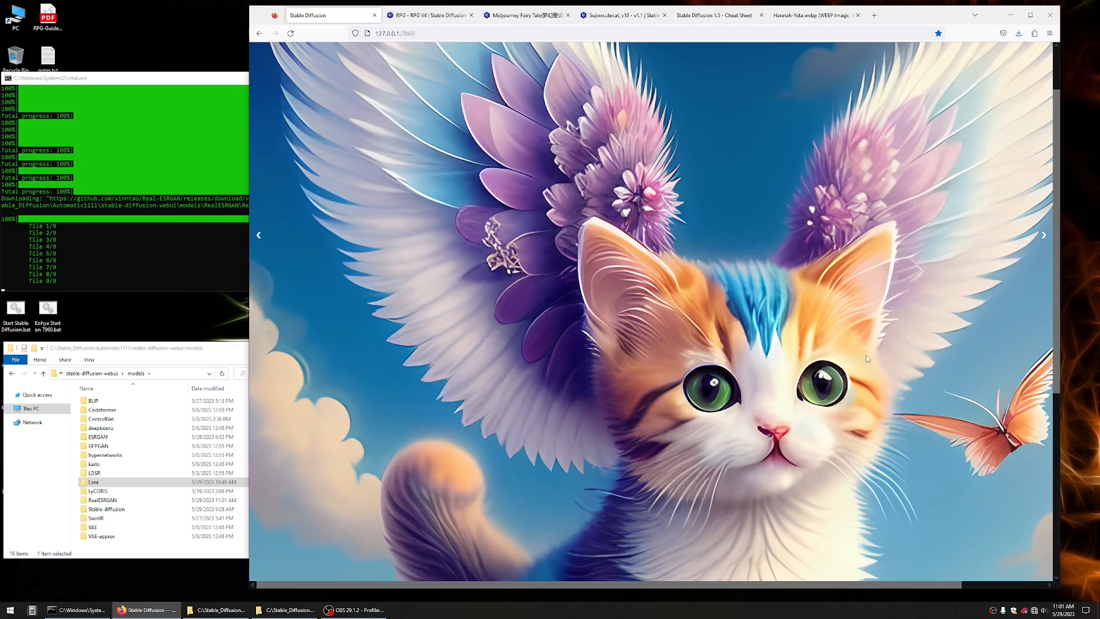
{"action": "scroll", "coordinate": [866, 358], "scroll_direction": "down", "scroll_amount": 4}
{"action": "scroll", "coordinate": [1002, 111], "scroll_direction": "up", "scroll_amount": 9}
{"action": "left_click", "coordinate": [998, 113]}
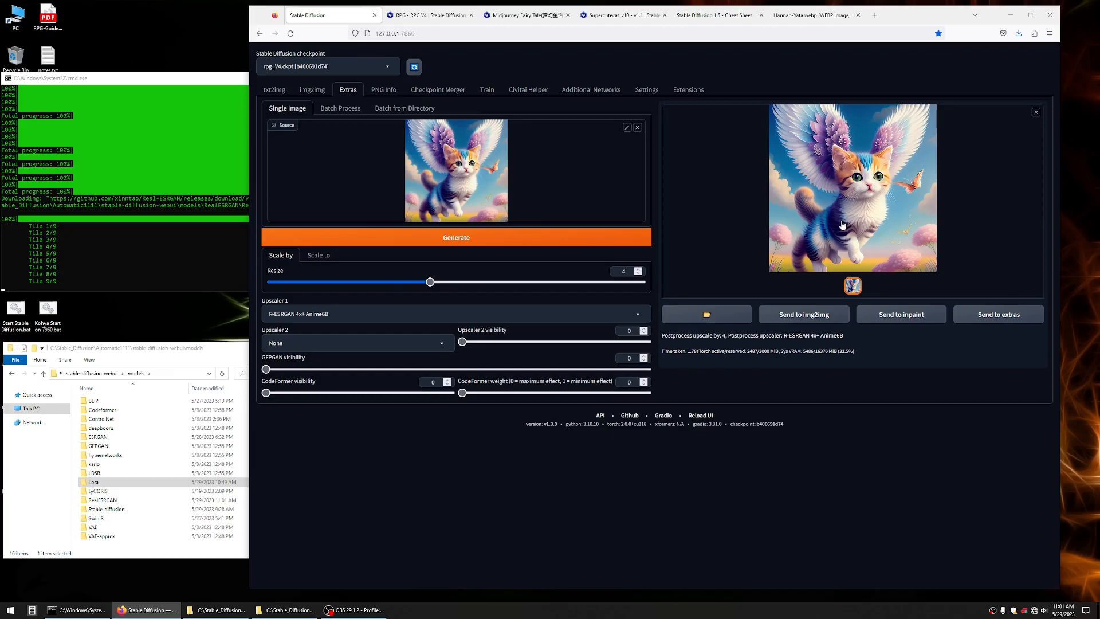
{"action": "left_click", "coordinate": [859, 198]}
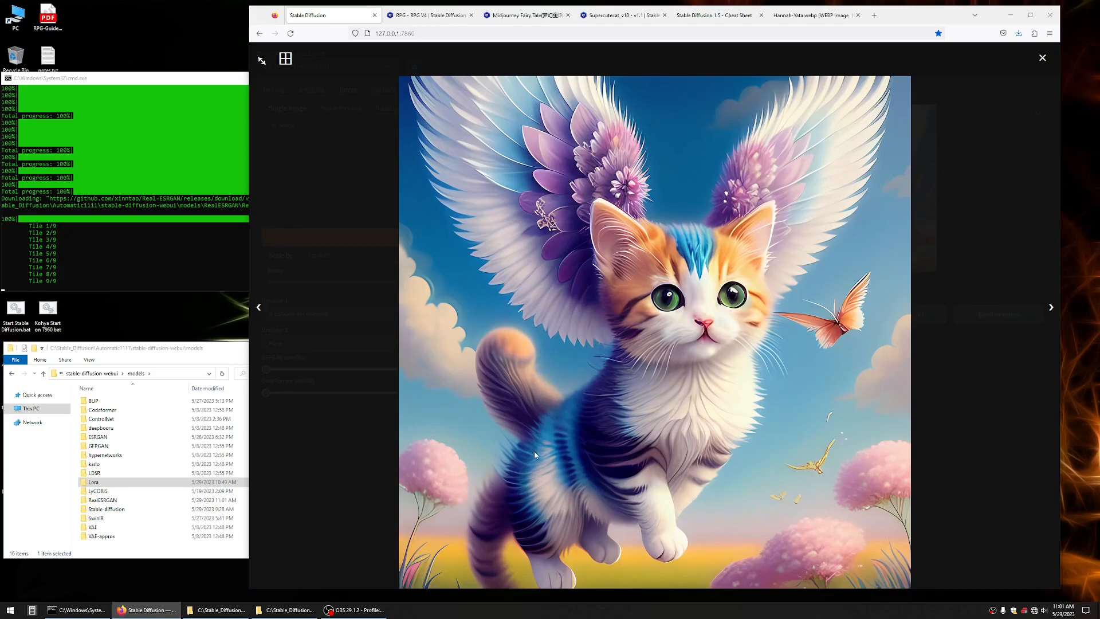
{"action": "left_click", "coordinate": [1042, 59]}
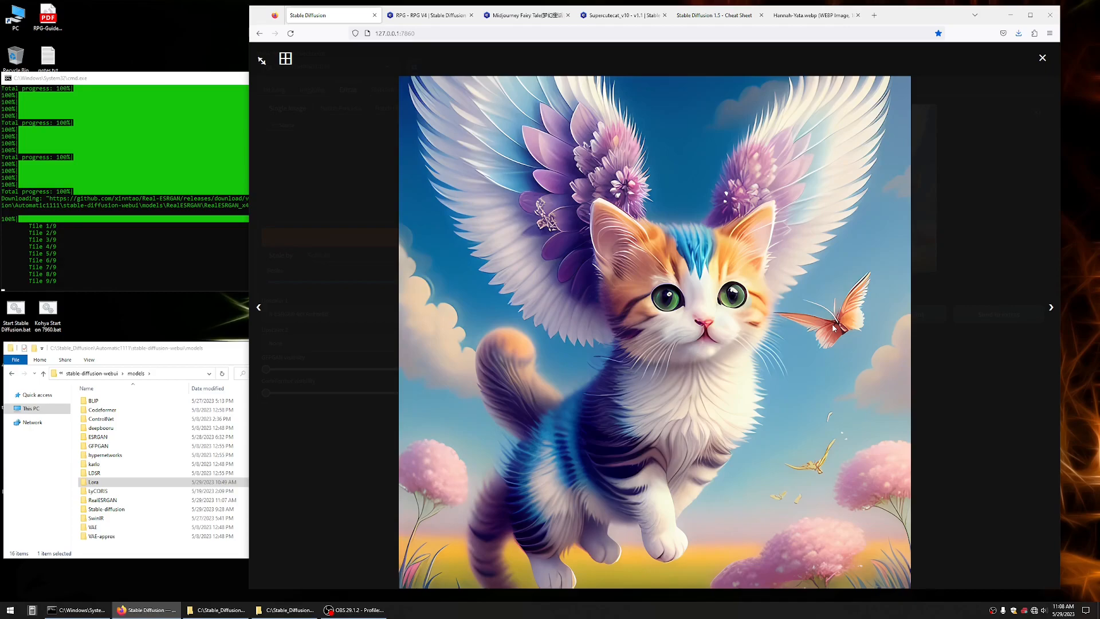
Review the Civitai pages for the RPG checkpoint and the two LoRAs, plus the artist entry in the Stable Diffusion 1.5 Cheat Sheet.
{"action": "left_click", "coordinate": [463, 13]}
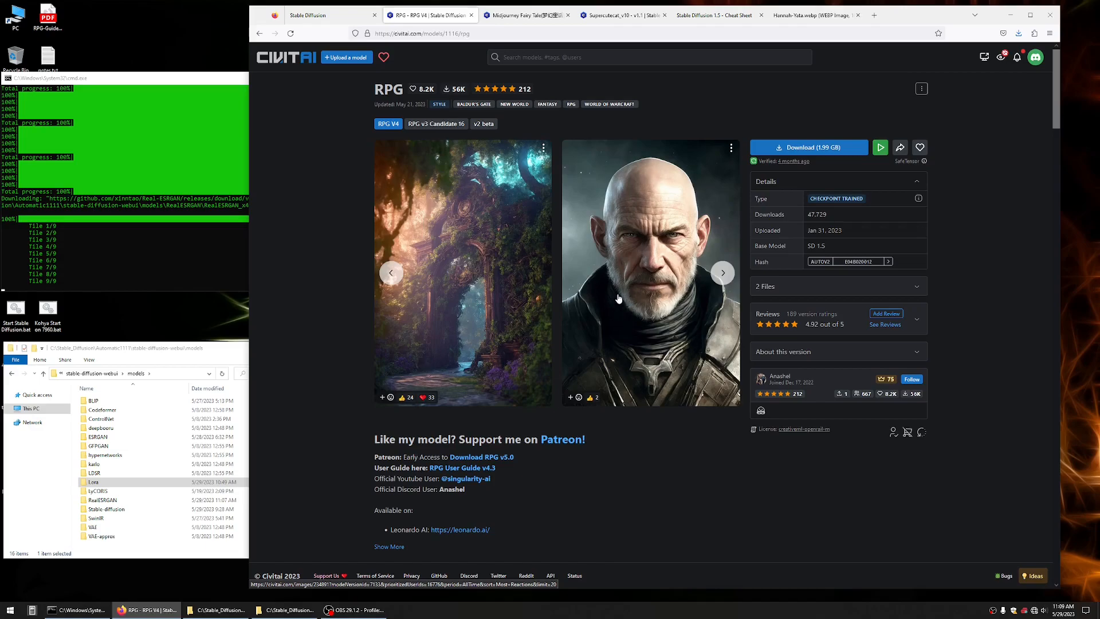
{"action": "key", "text": "ctrl+Page_Up"}
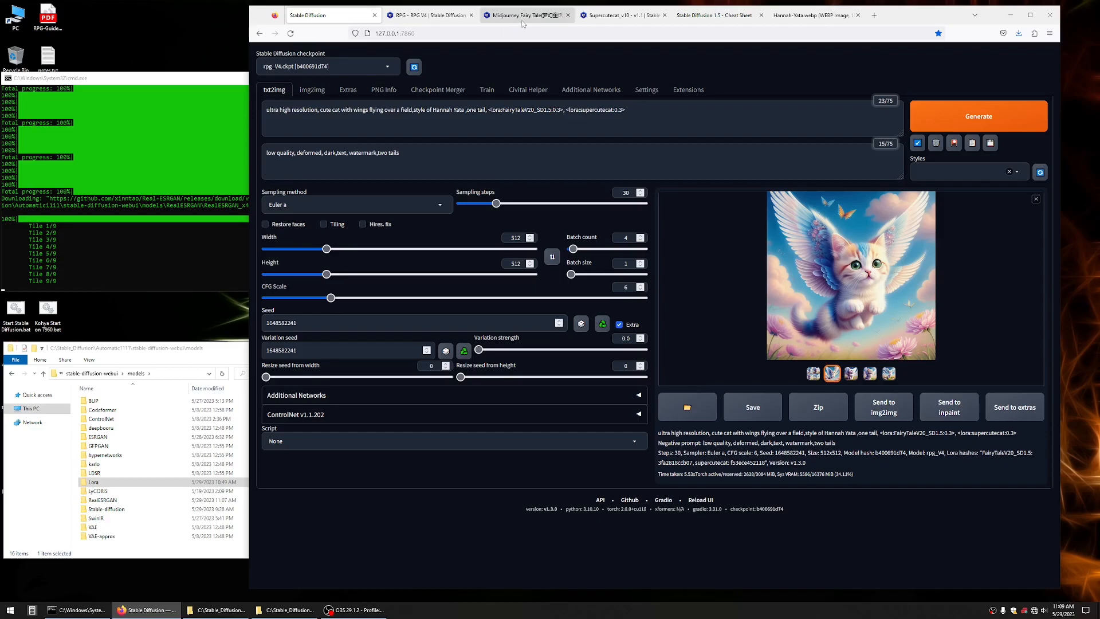
{"action": "left_click", "coordinate": [624, 15]}
{"action": "left_click", "coordinate": [536, 16]}
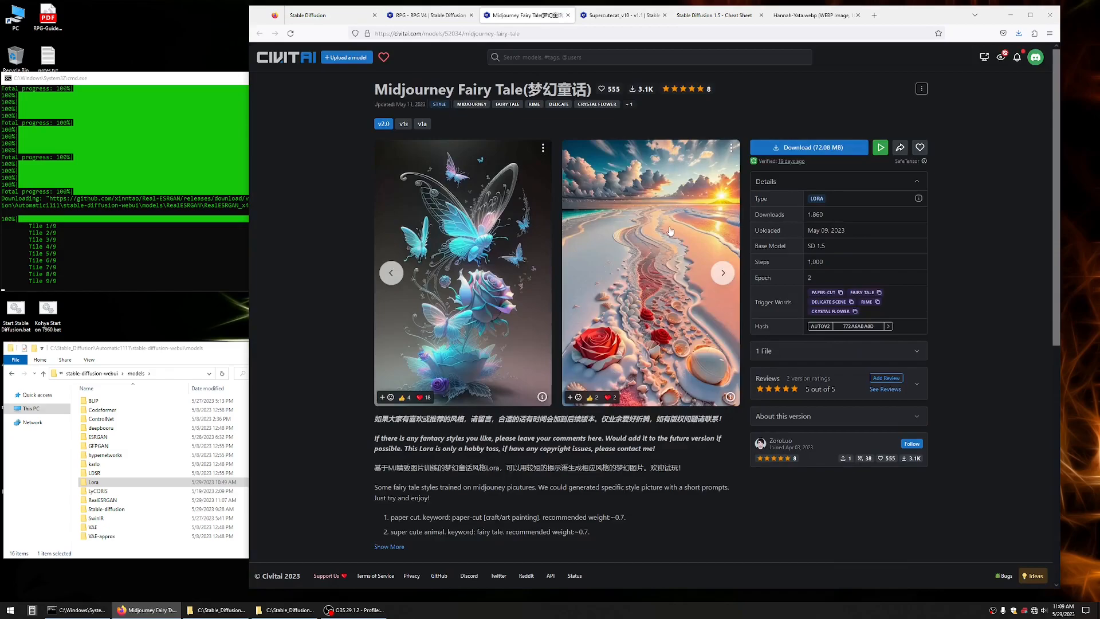
{"action": "left_click", "coordinate": [729, 16]}
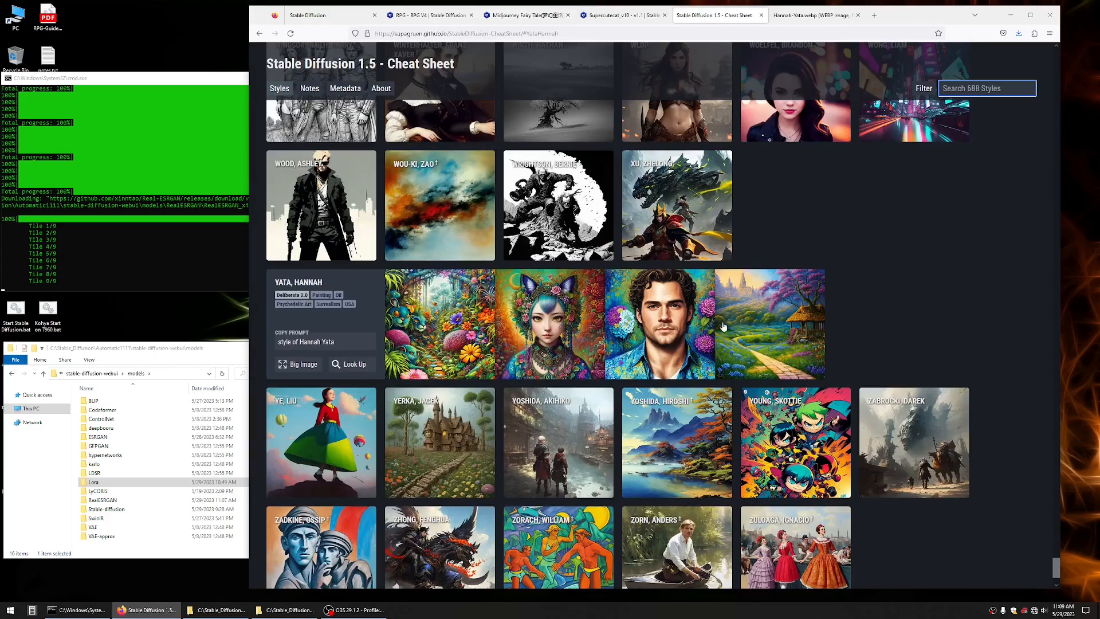
Return to the Extras page of Stable Diffusion and view the upscaled cat image at full size.
{"action": "left_click", "coordinate": [314, 16]}
{"action": "left_click", "coordinate": [348, 90]}
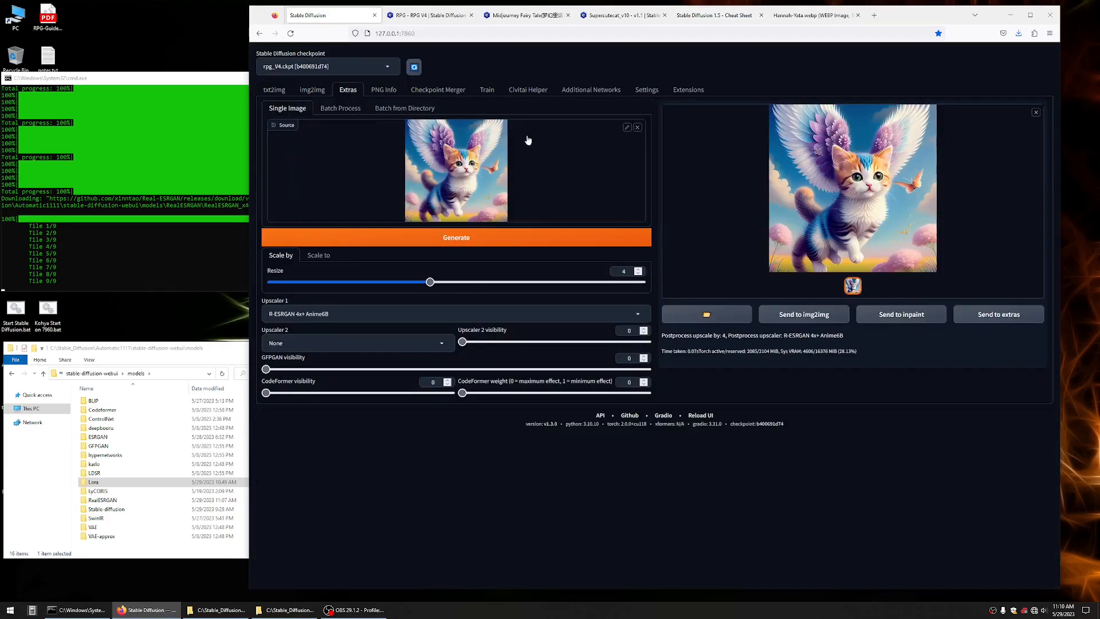
{"action": "left_click", "coordinate": [850, 197]}
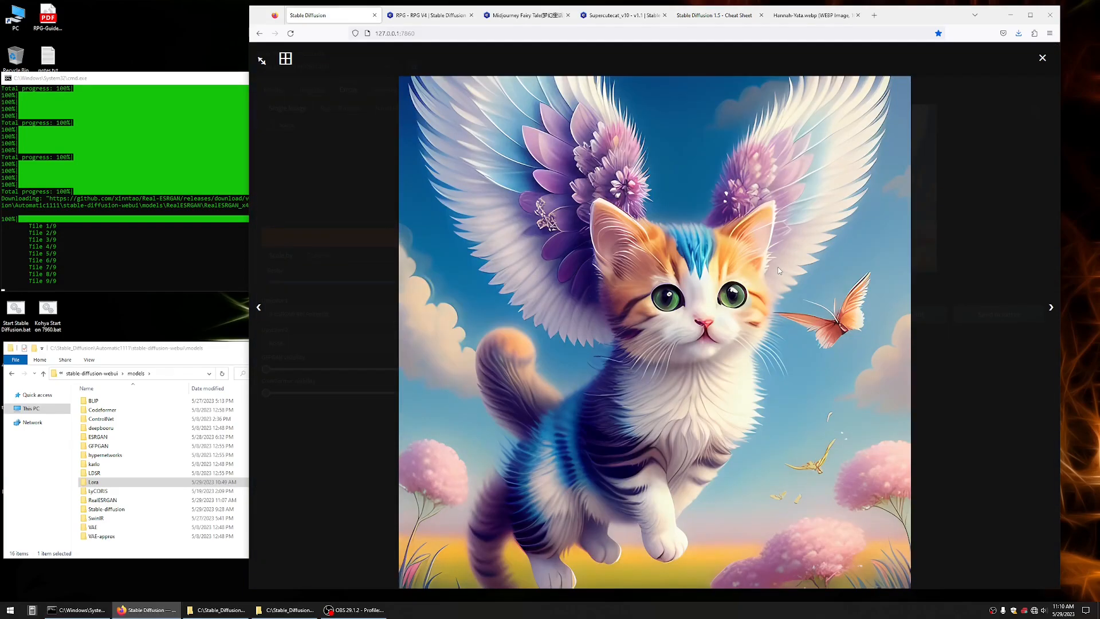